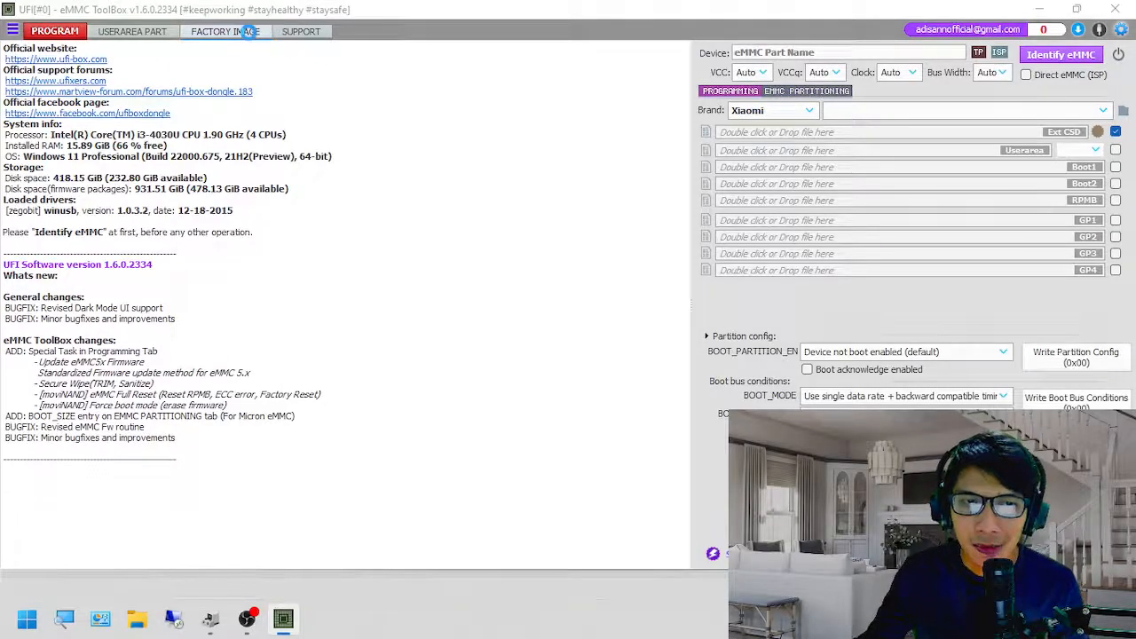
left_click(225, 31)
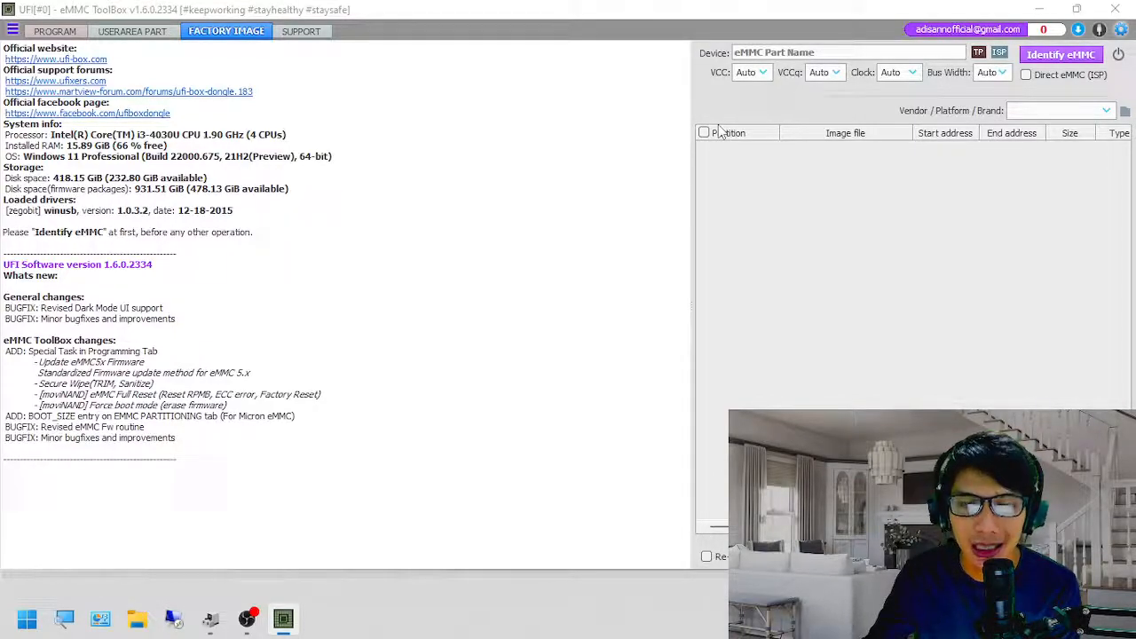
left_click(54, 31)
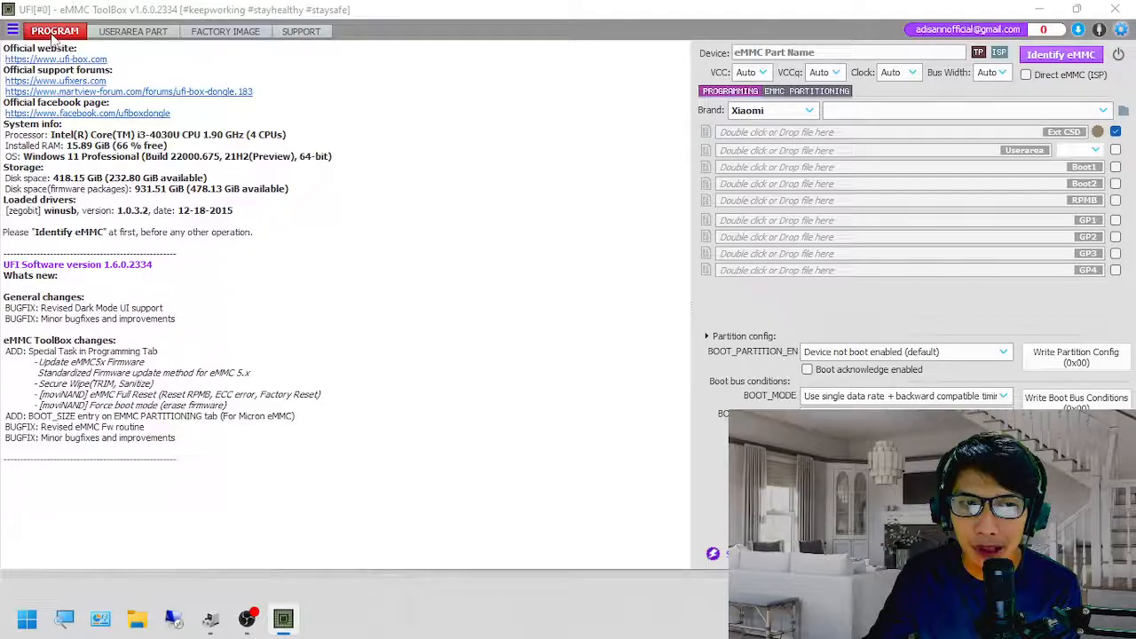
left_click(135, 32)
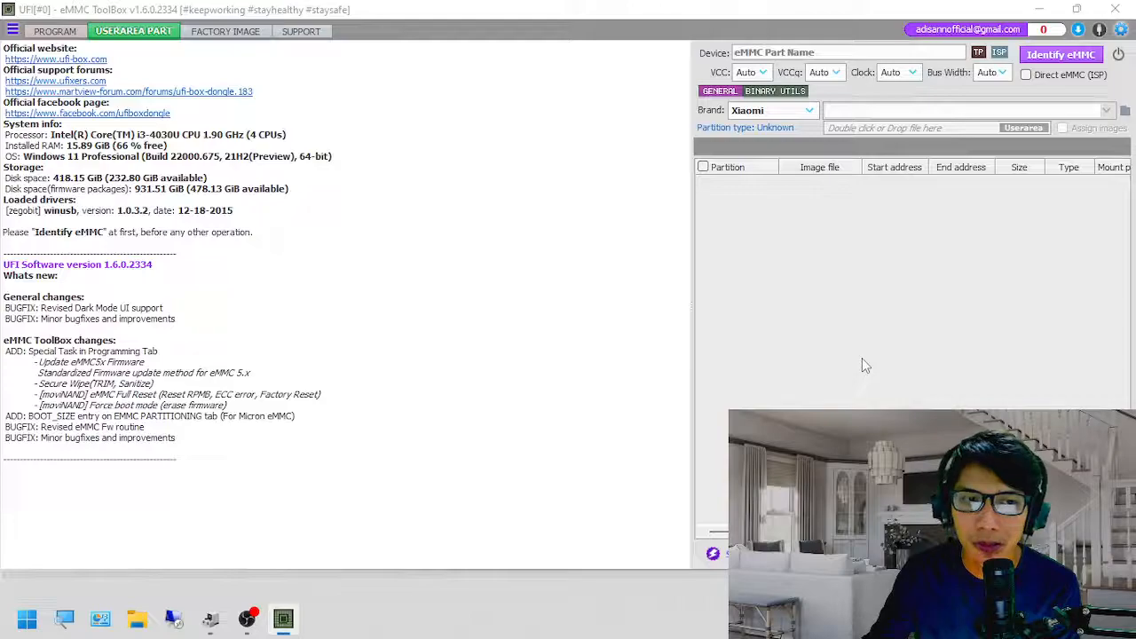
left_click(52, 32)
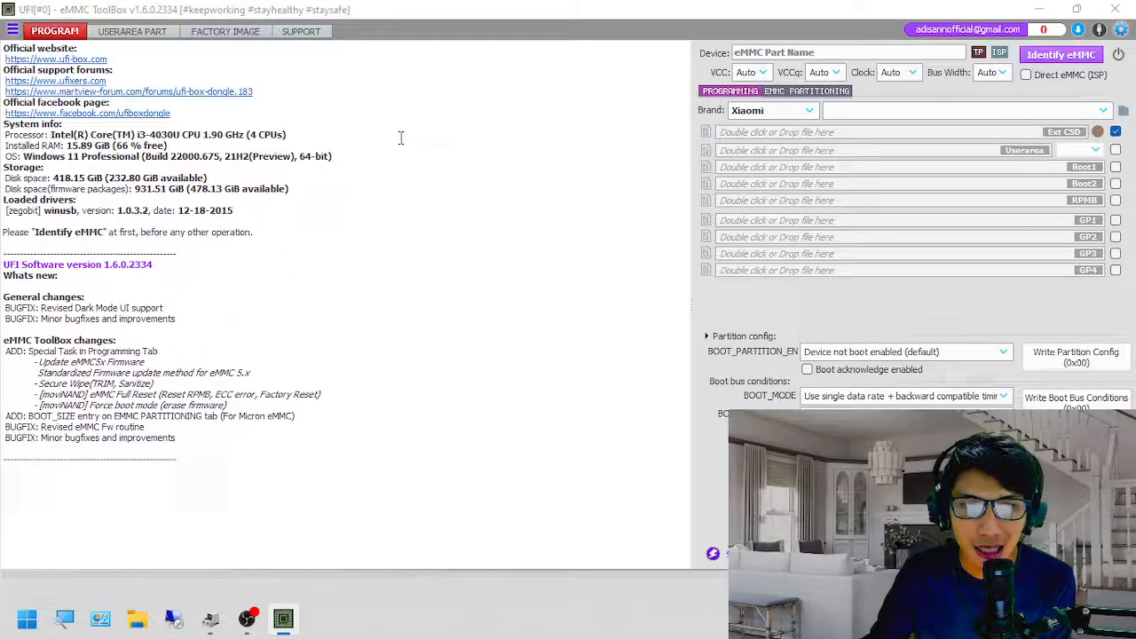
Step: Set VCC to 3.3 V, VCCq to 3.0 V, the clock to 24 MHz and the bus width to 1 bit, and identify the eMMC
left_click(760, 74)
left_click(746, 102)
left_click(830, 73)
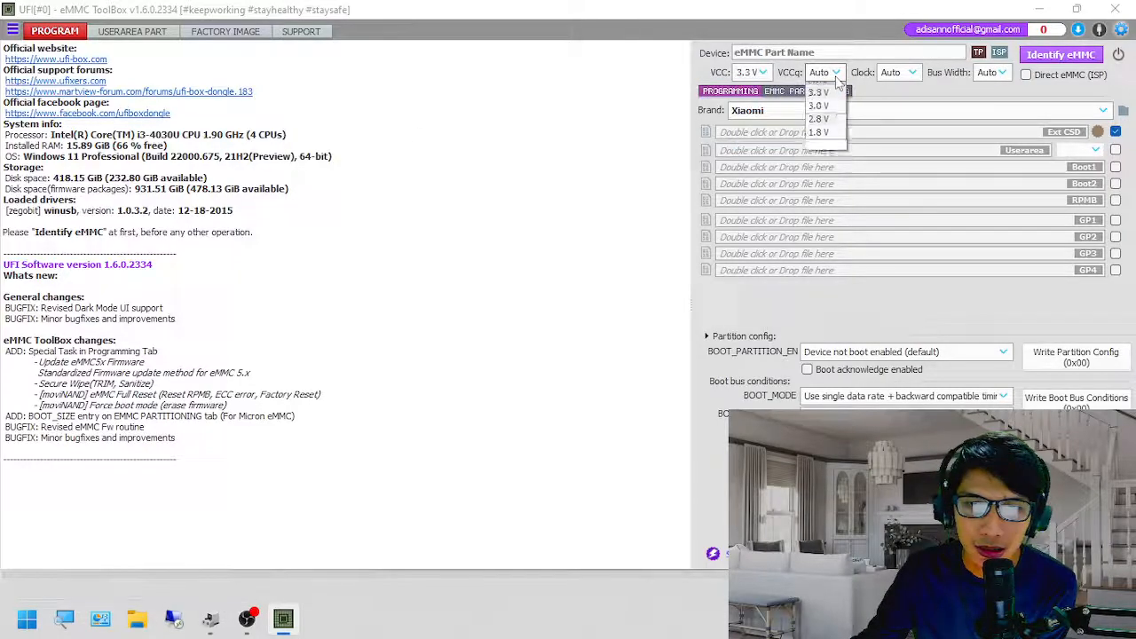
left_click(820, 116)
left_click(898, 73)
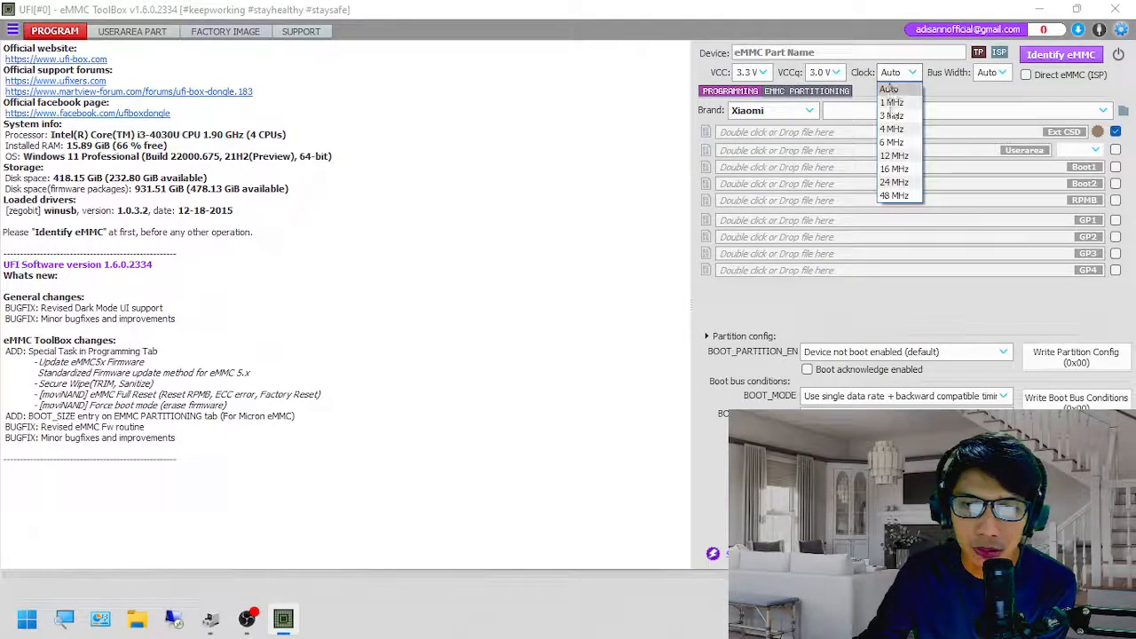
left_click(894, 183)
left_click(992, 73)
left_click(990, 102)
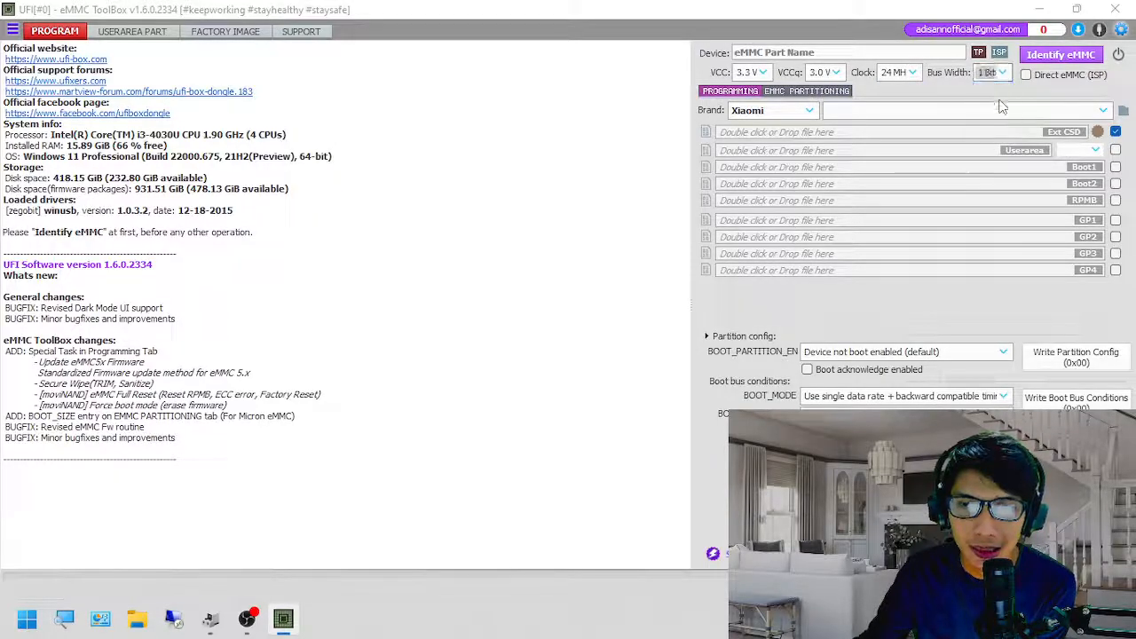
left_click(1054, 54)
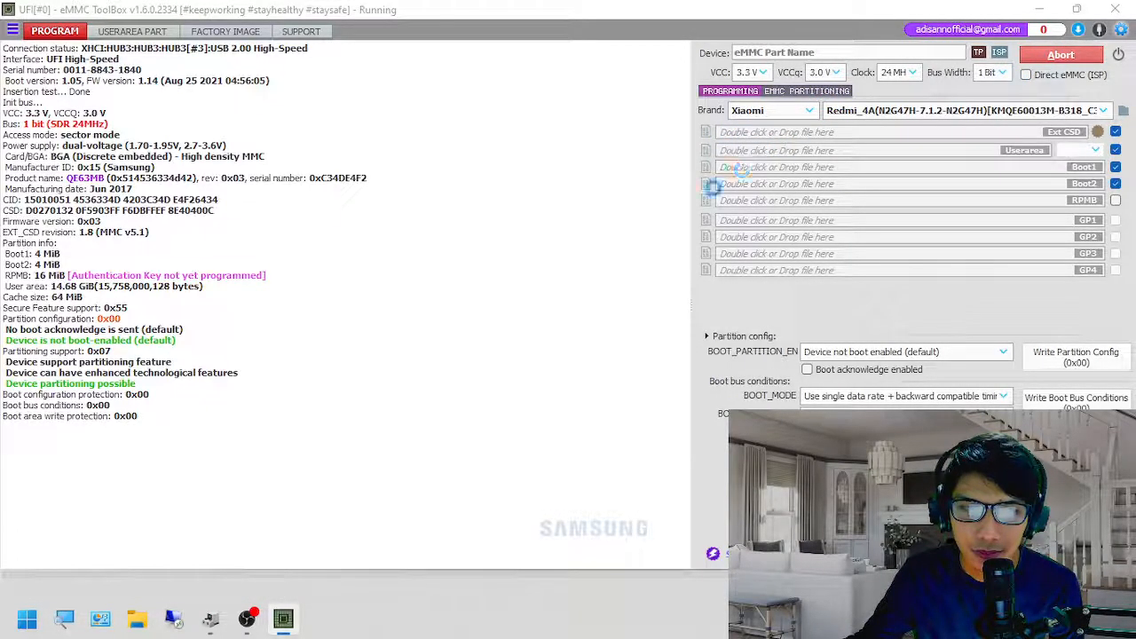
Step: Switch to OBS, hide the Group source containing the camera, and return to the eMMC ToolBox
left_click(247, 619)
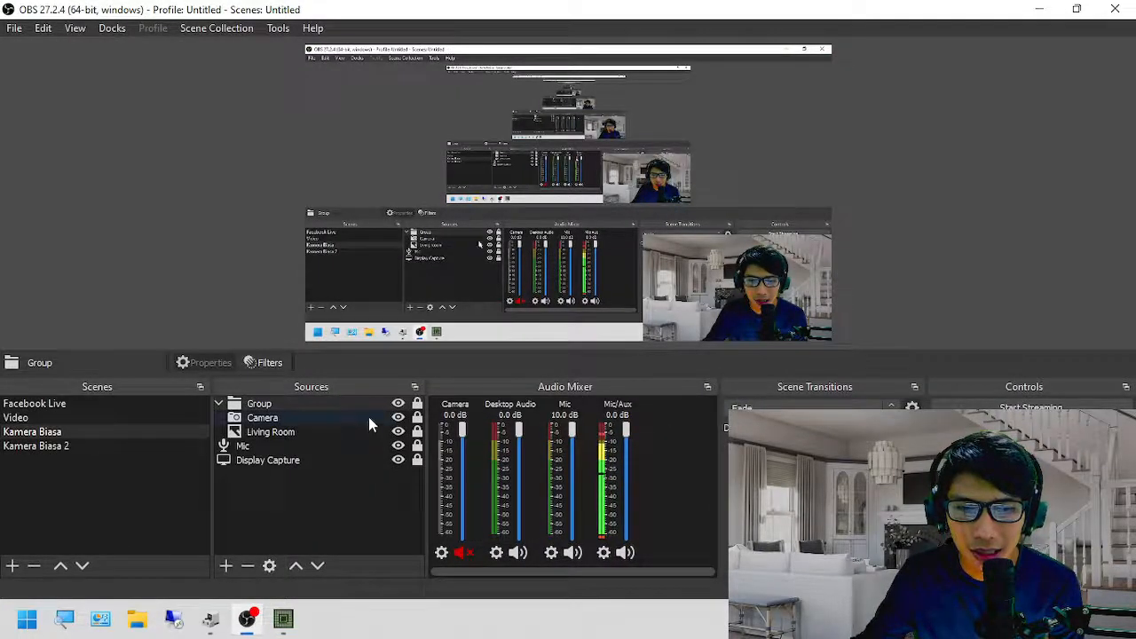
left_click(399, 405)
left_click(1039, 9)
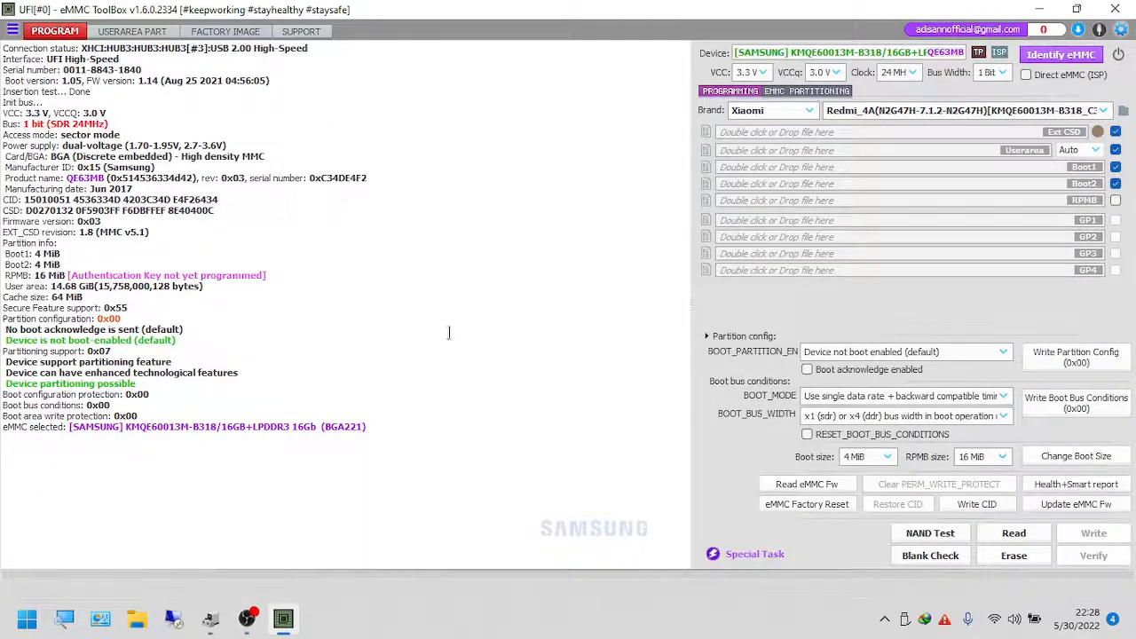
Step: Review the eMMC identification log, including its partition configuration line
left_click_drag(384, 428, 3, 46)
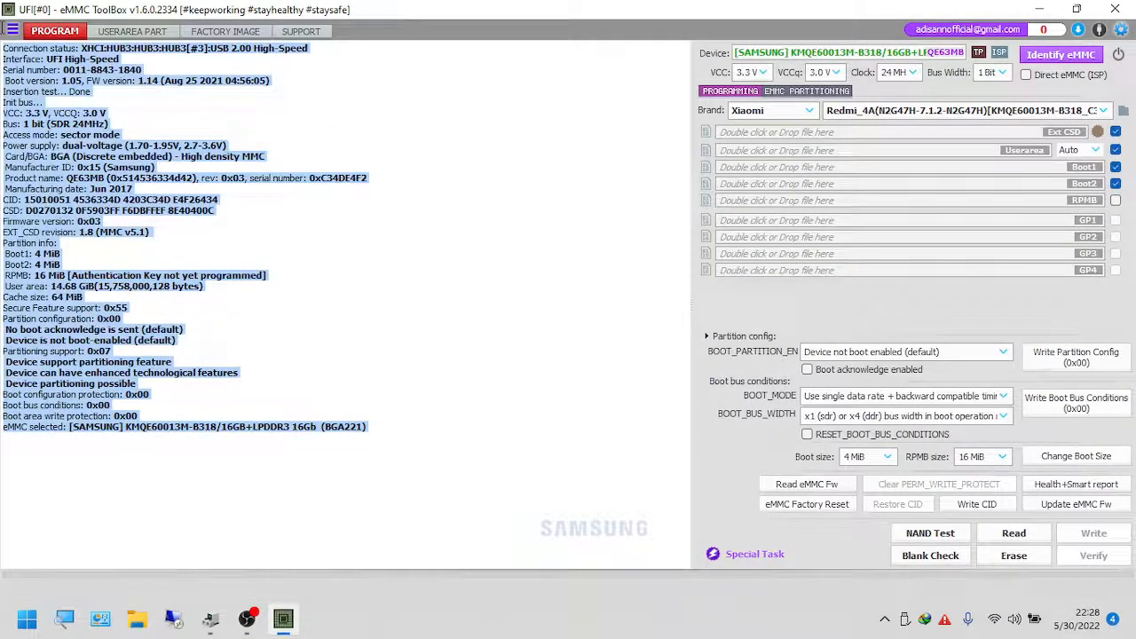
left_click(506, 307)
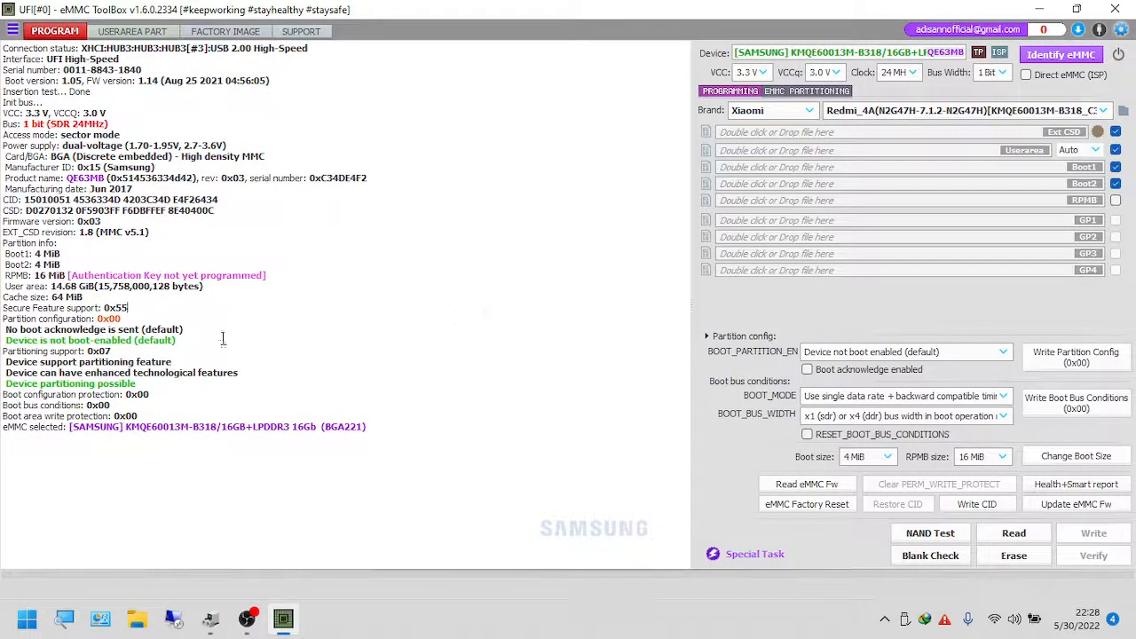
left_click(1, 321)
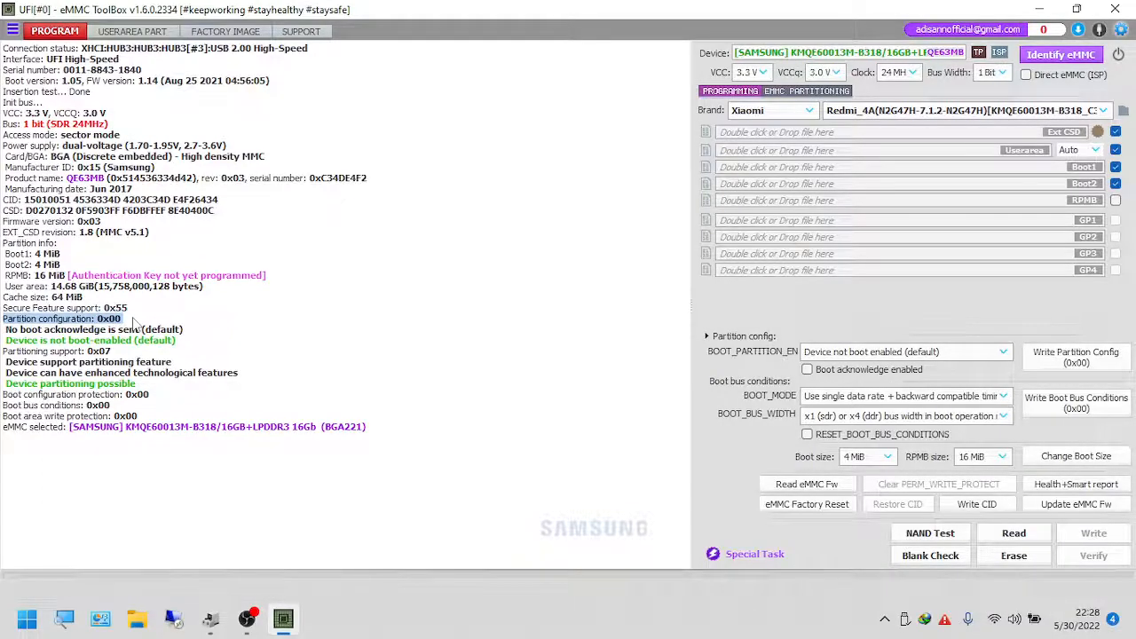
left_click(306, 312)
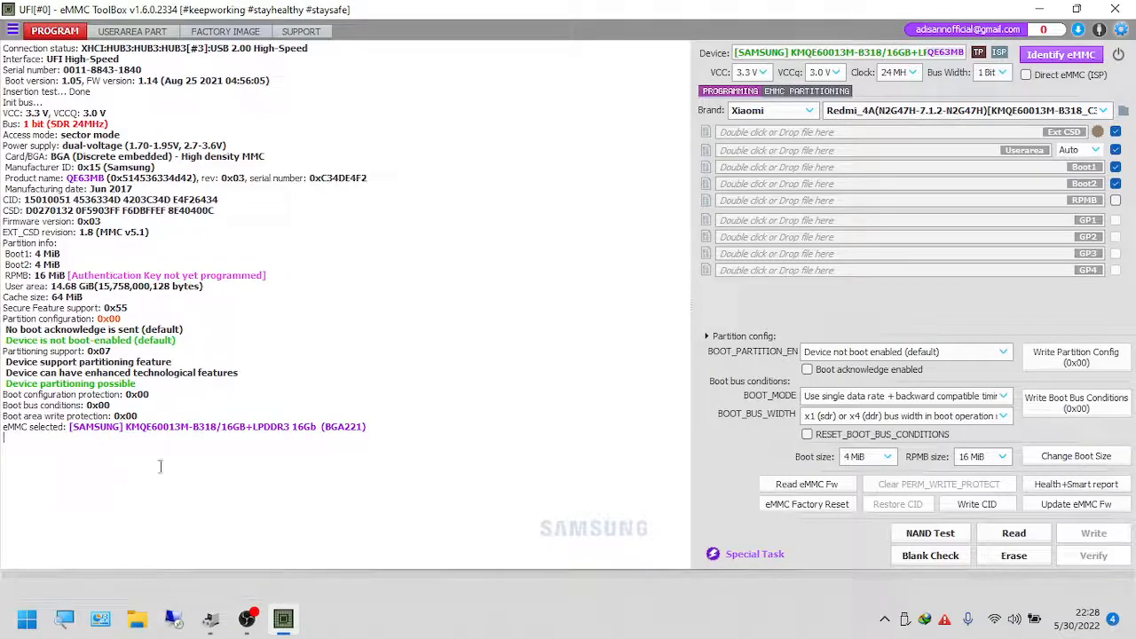
Step: Include RPMB with the user area and both boot partitions, erase the eMMC content, and check the RPMB lines in the log
left_click(1115, 202)
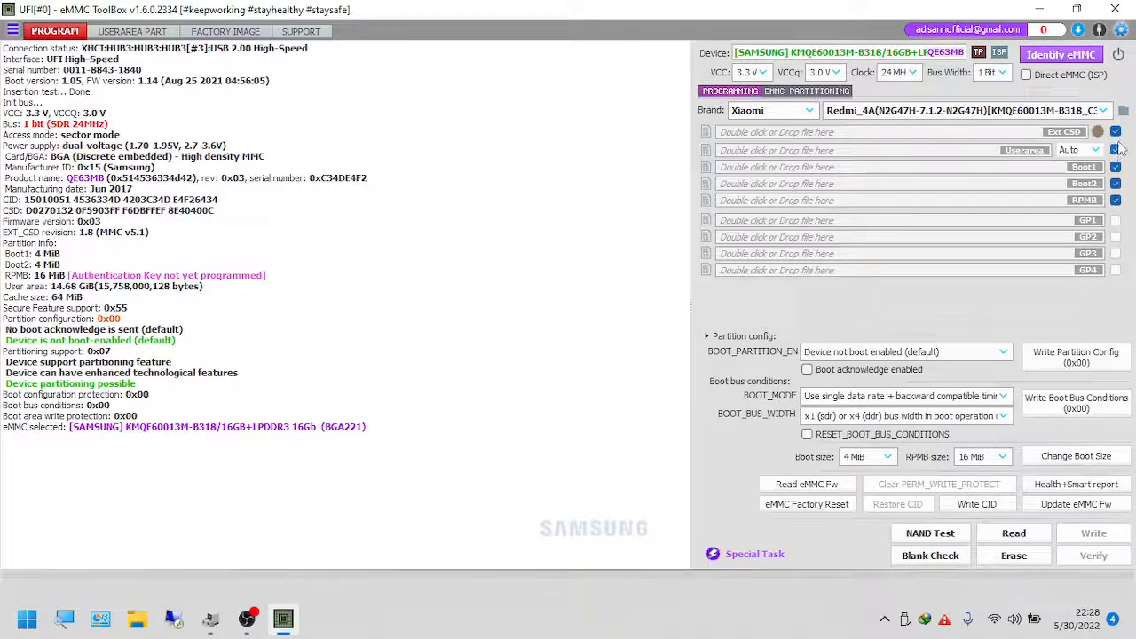
left_click(1014, 555)
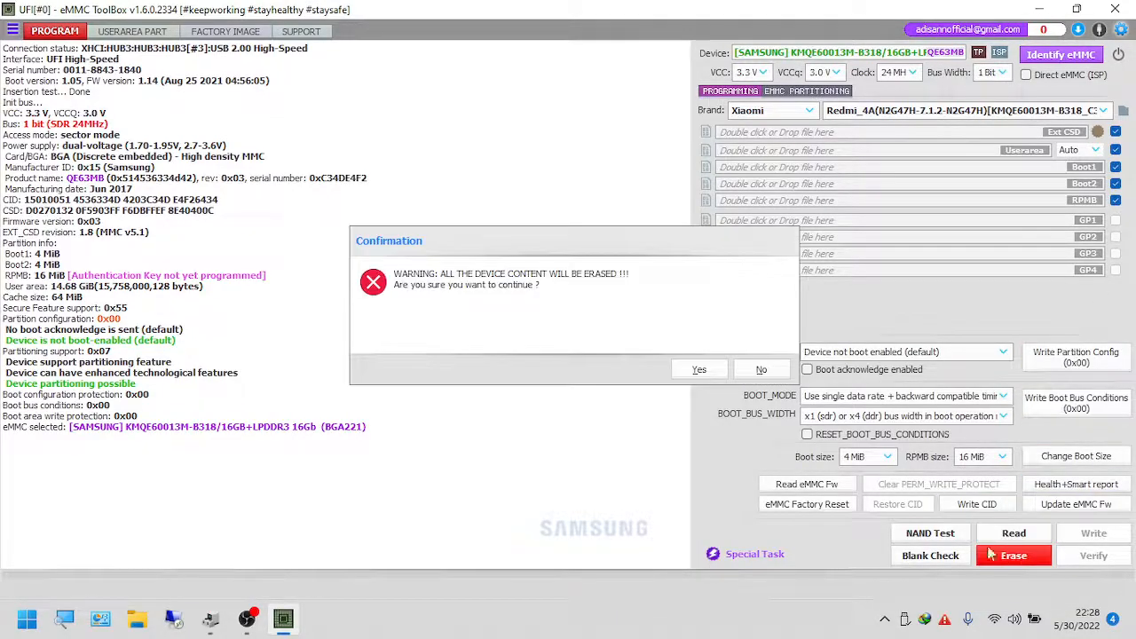
left_click(685, 373)
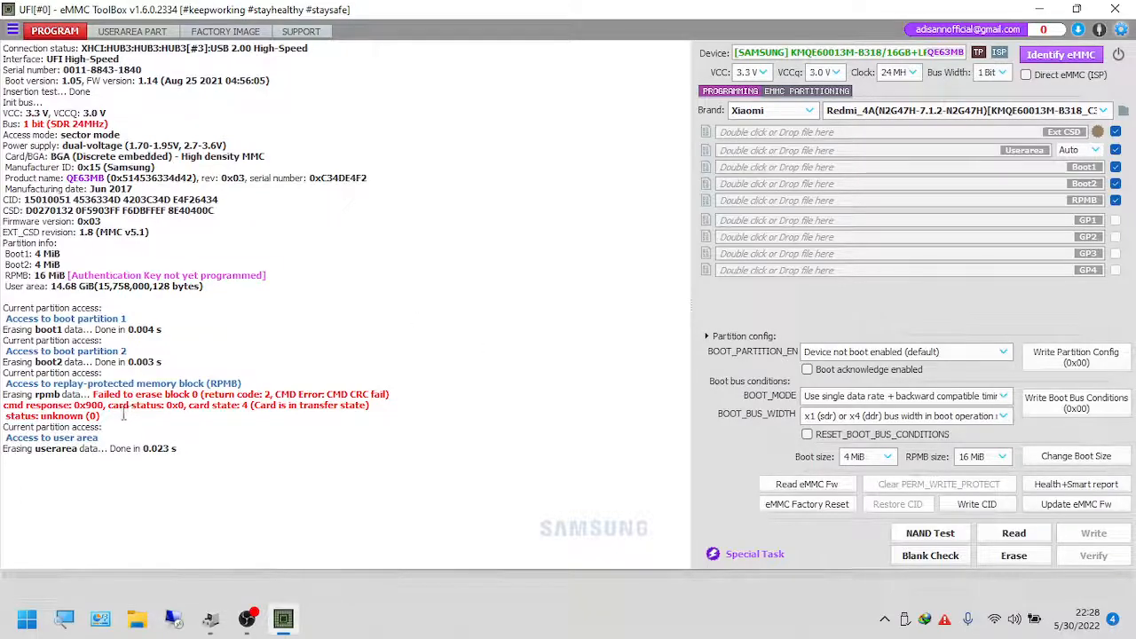
left_click_drag(102, 417, 3, 390)
left_click(305, 424)
Step: Run the eMMC factory reset, check its log, and identify the eMMC again
left_click(825, 505)
left_click(695, 369)
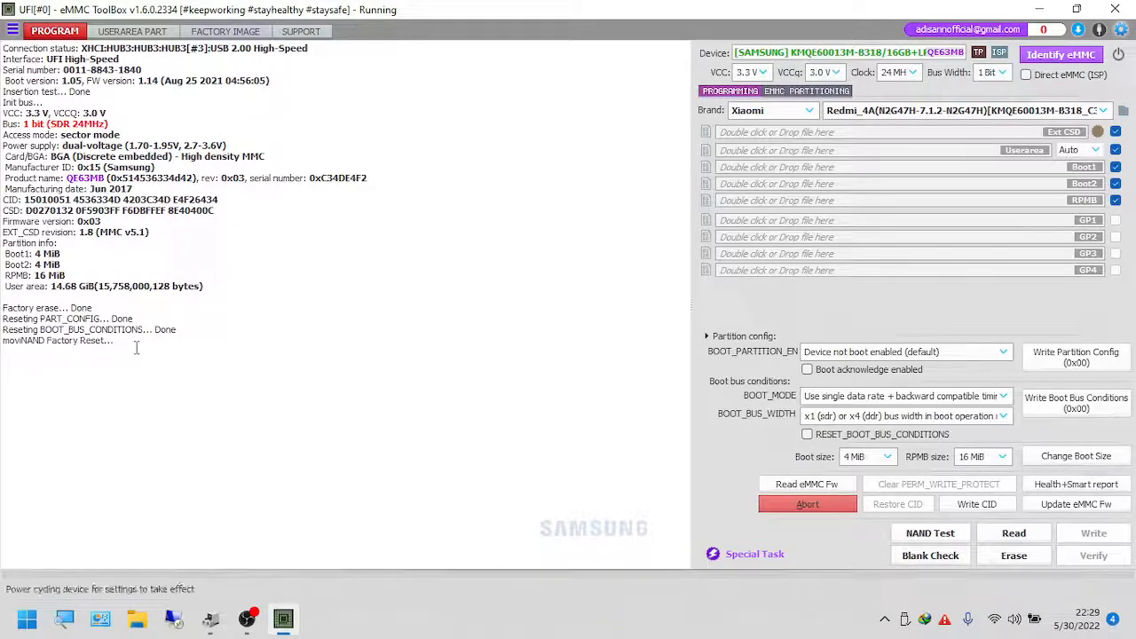
left_click_drag(137, 344, 2, 46)
left_click(213, 314)
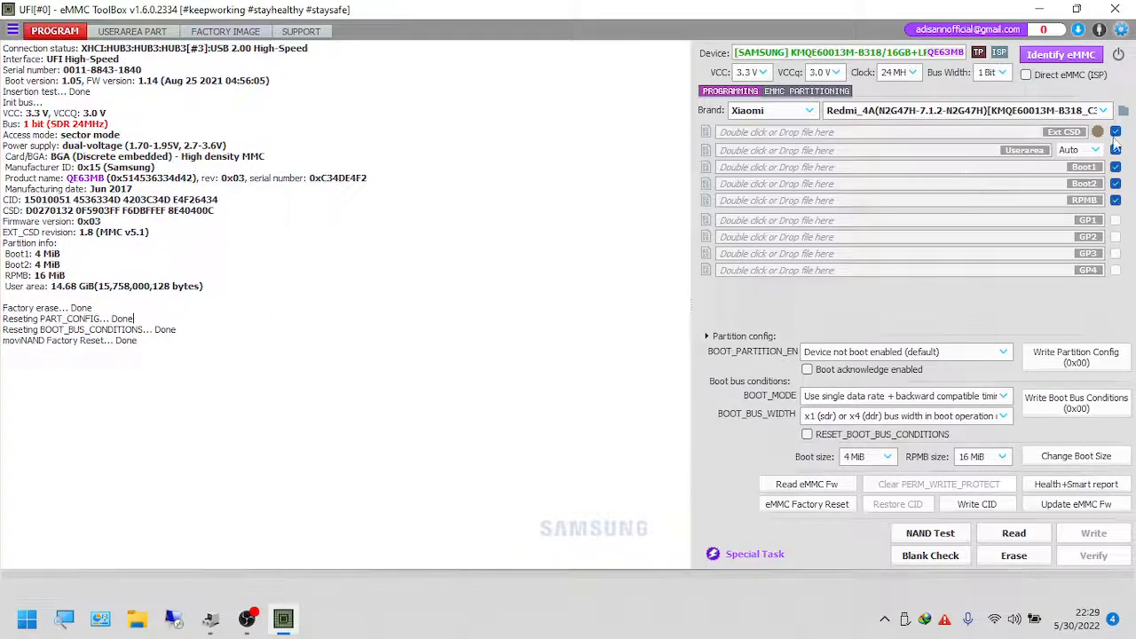
left_click(1084, 59)
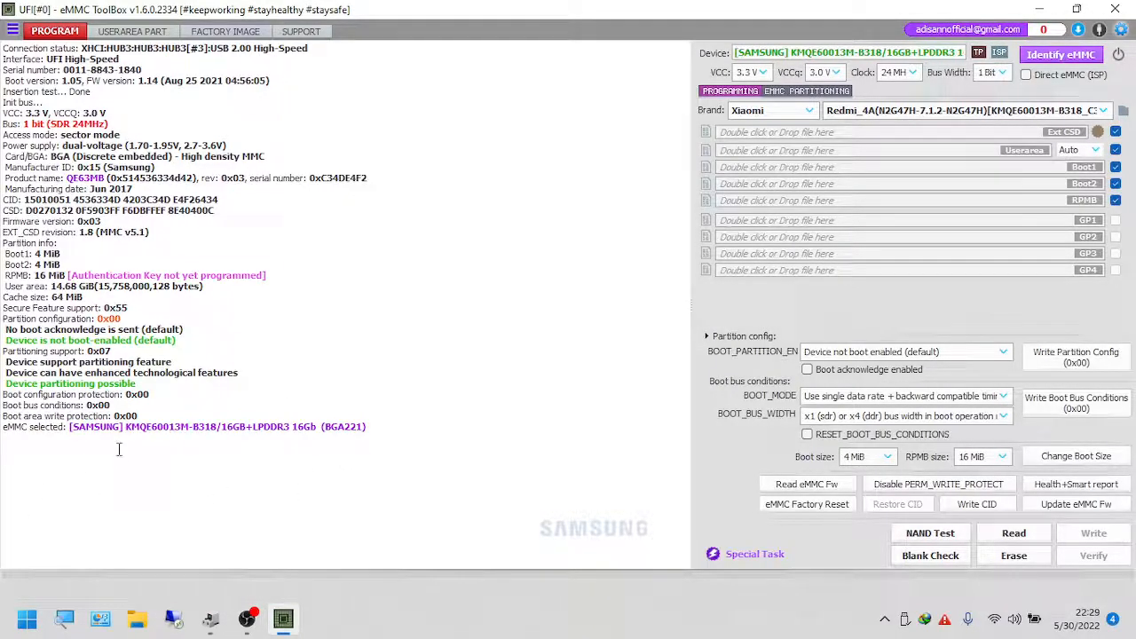
Step: Show the factory image page and, in File Explorer, open the images folder of the rolex_global_images_V10.2.3.0 7.1 firmware on drive C
left_click(227, 32)
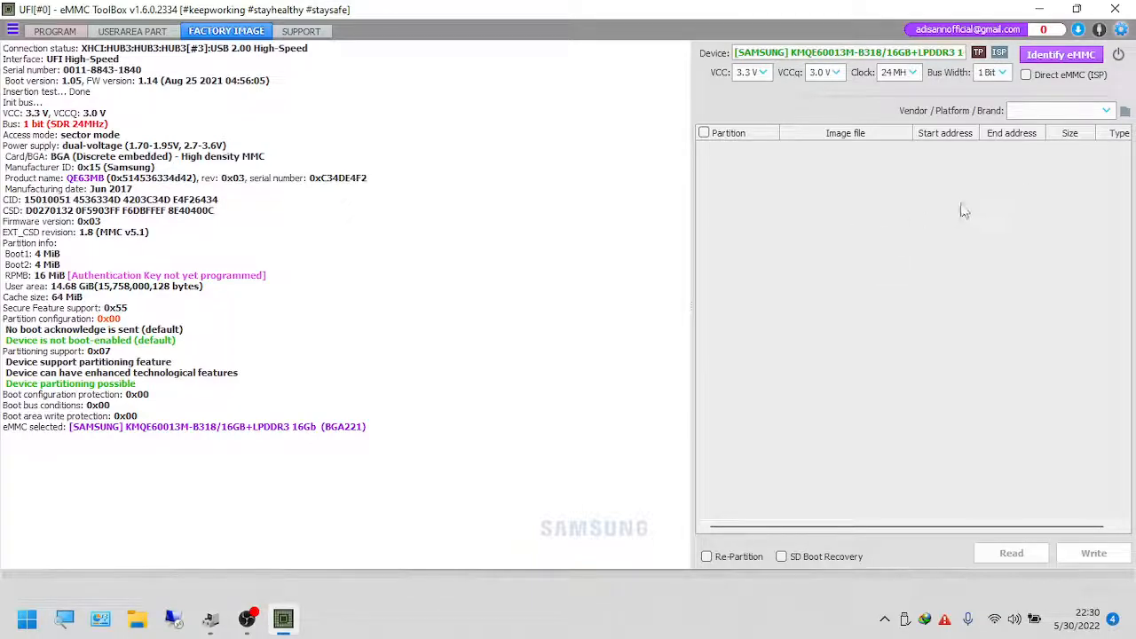
left_click(140, 617)
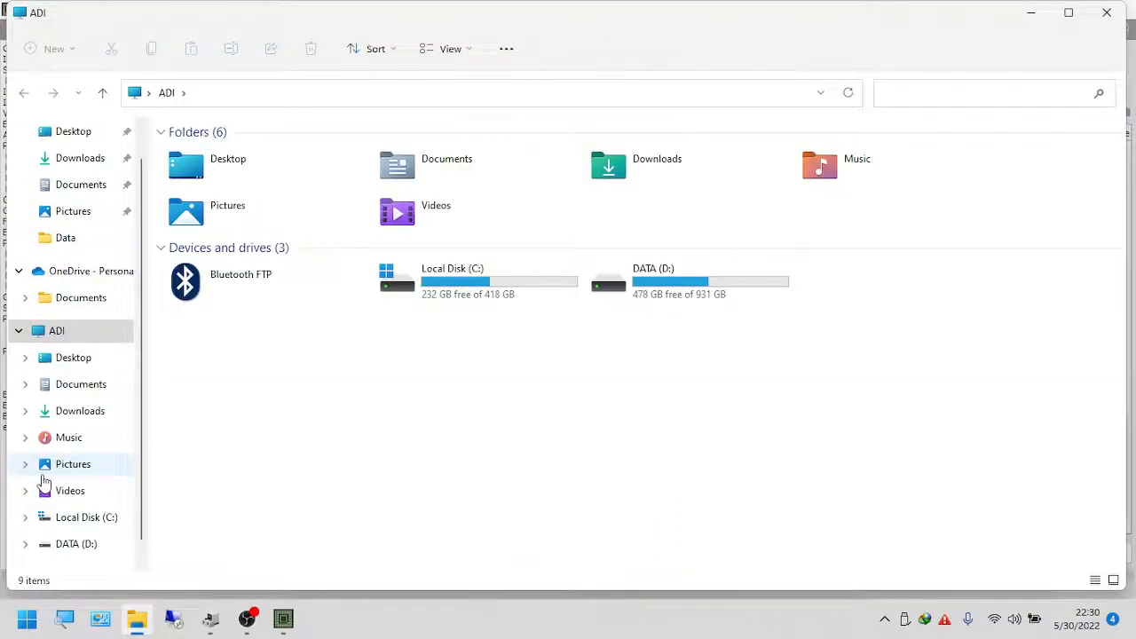
double_click(444, 297)
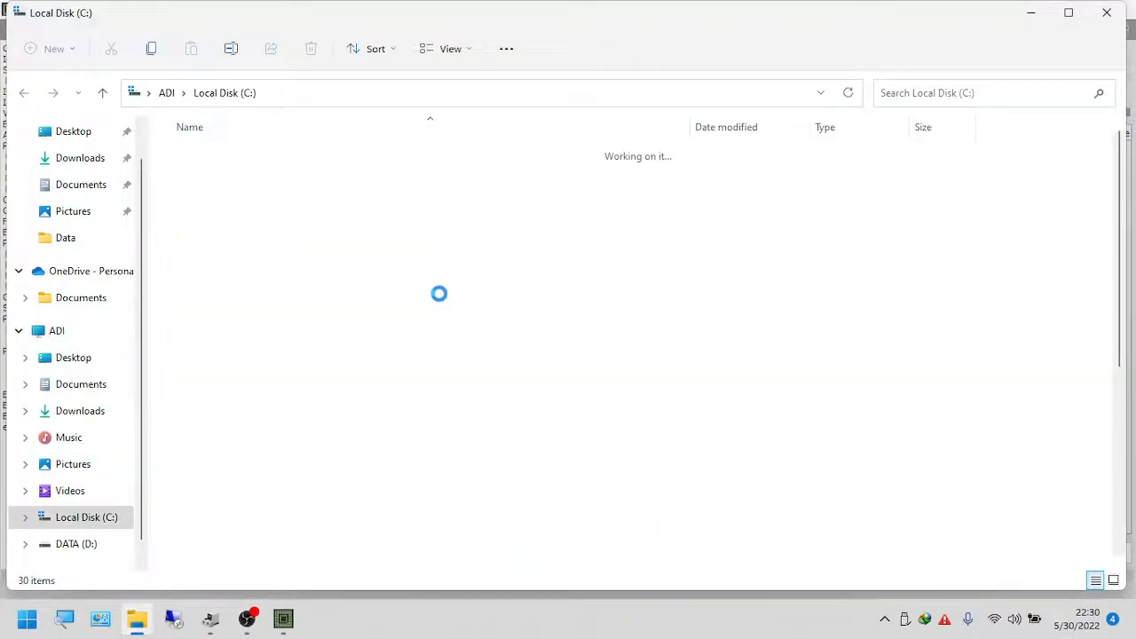
scroll(282, 321, "down", 4)
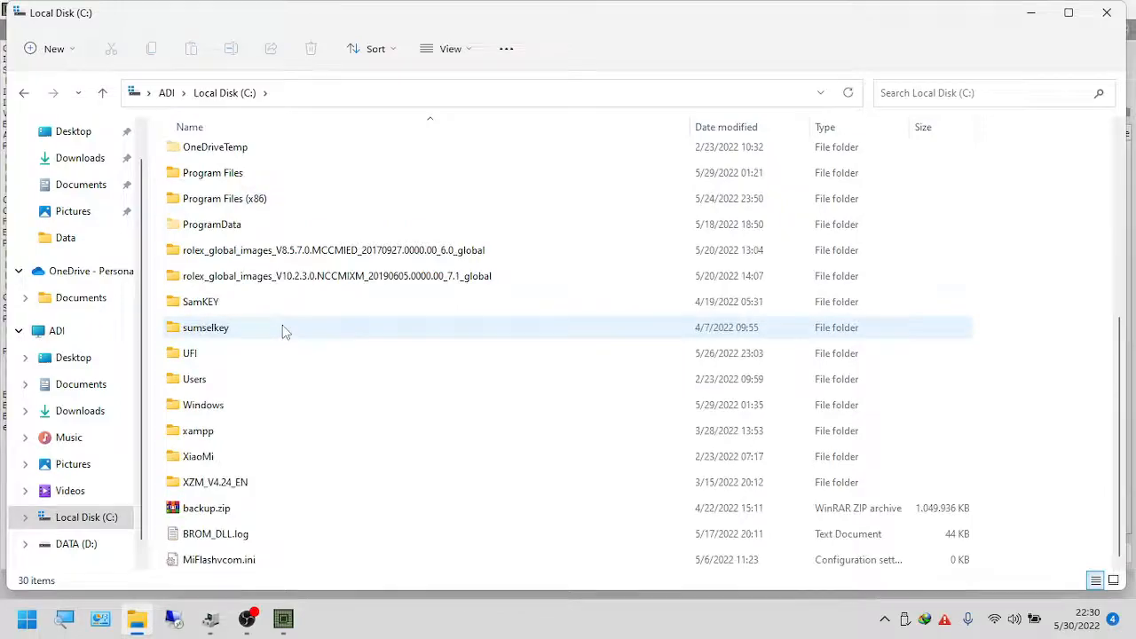
left_click(266, 279)
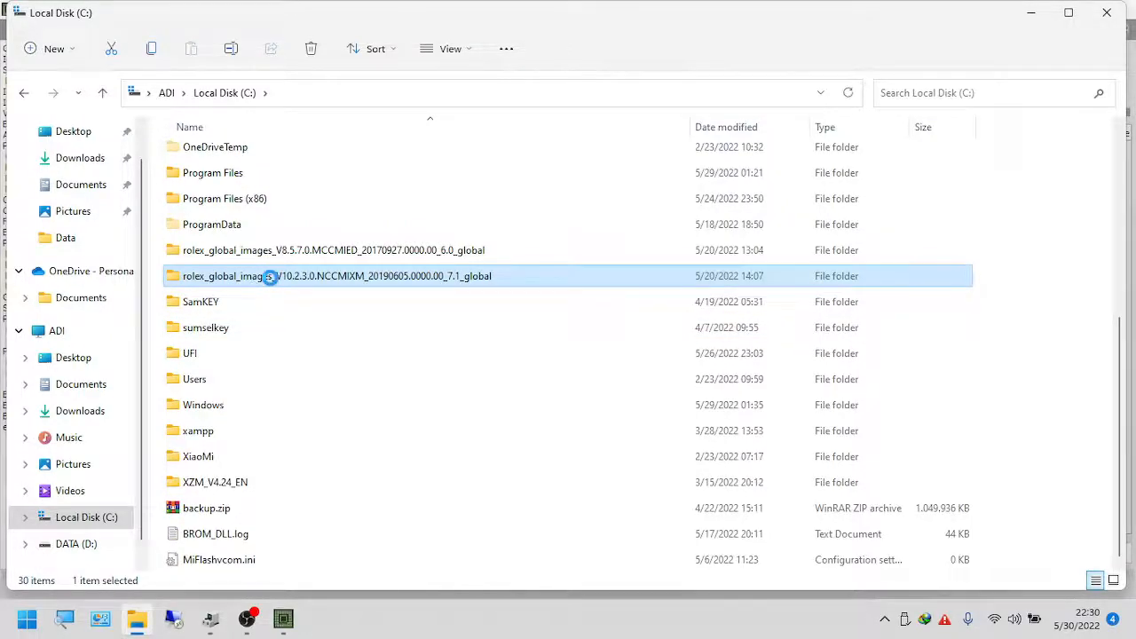
double_click(269, 278)
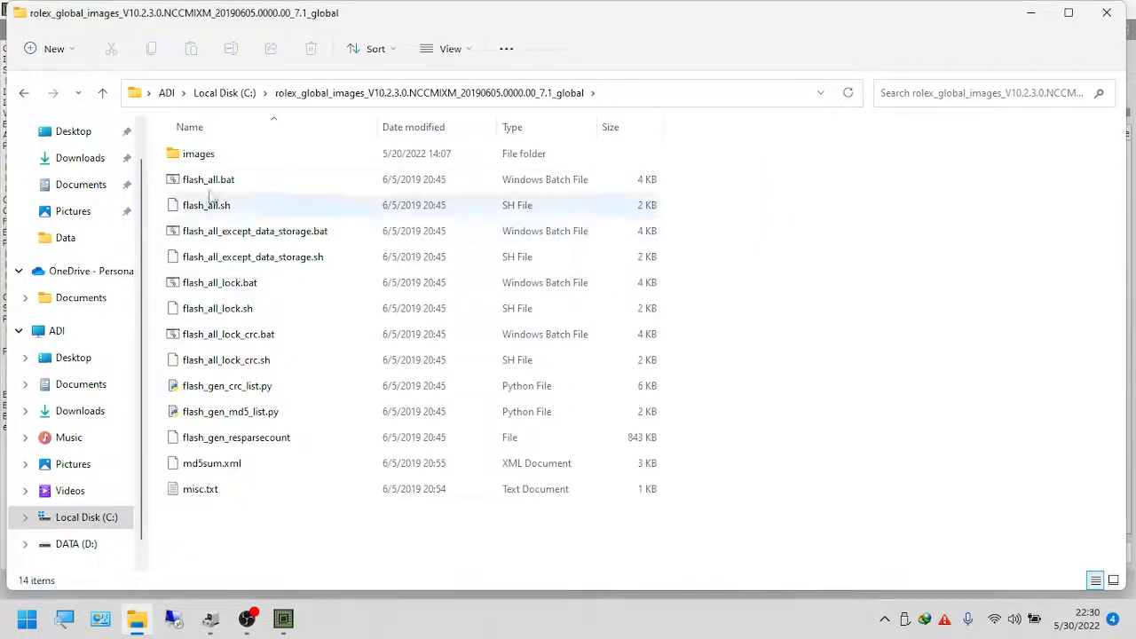
left_click(200, 161)
double_click(200, 161)
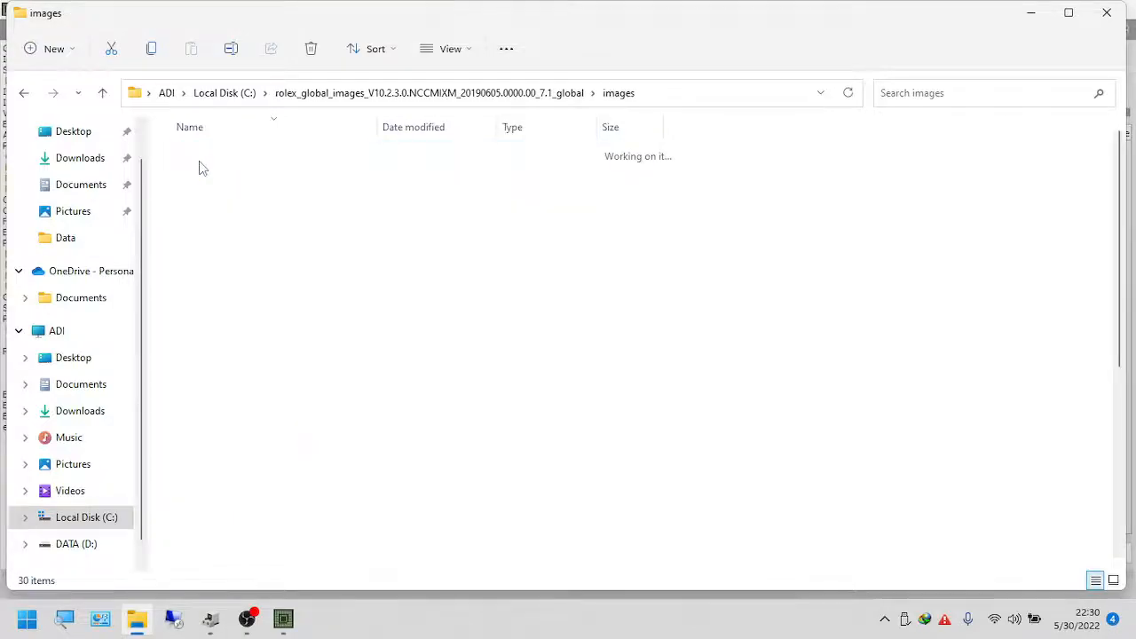
Step: Examine the firmware files in the images folder, including prog_emmc_firehose_8917_ddr.mbn
scroll(229, 229, "down", 4)
scroll(229, 229, "up", 4)
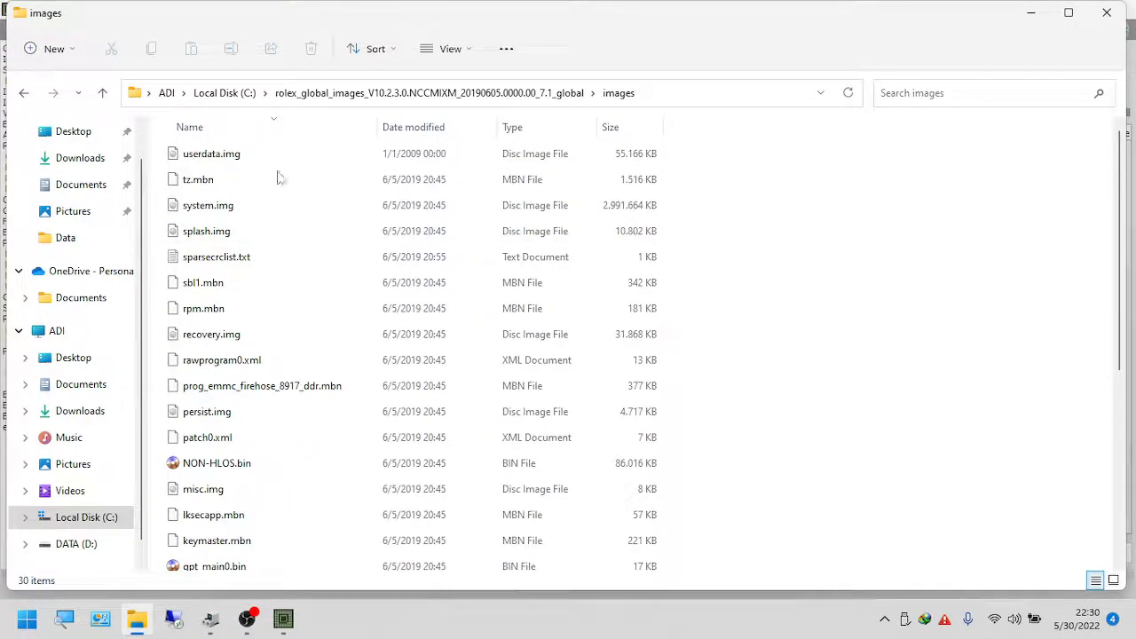
left_click(1069, 12)
scroll(435, 257, "down", 4)
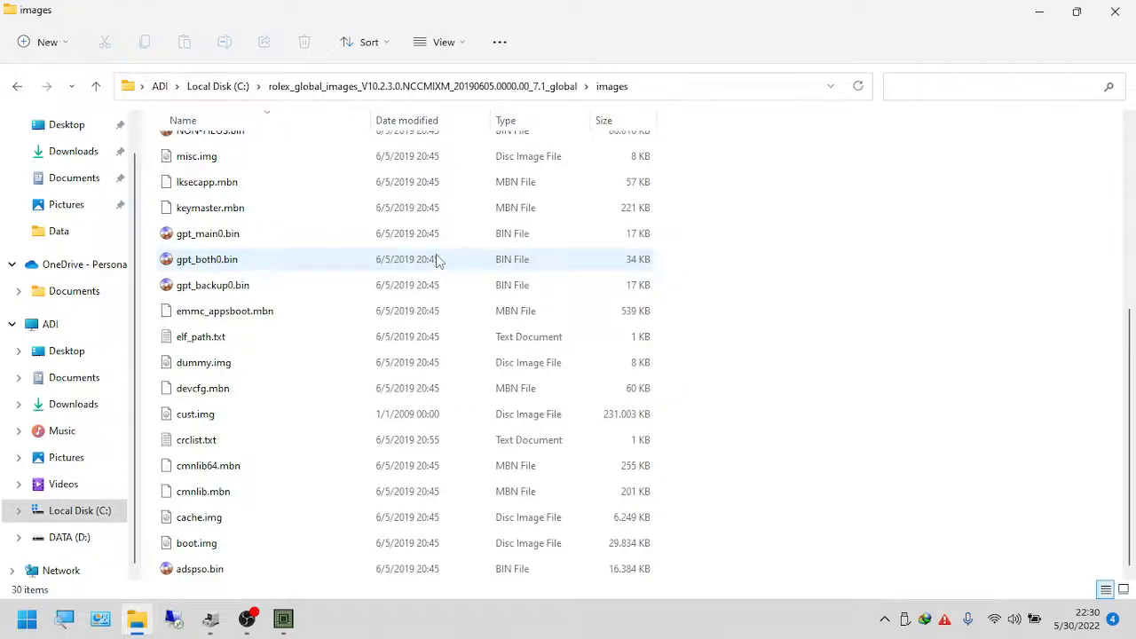
scroll(436, 257, "up", 4)
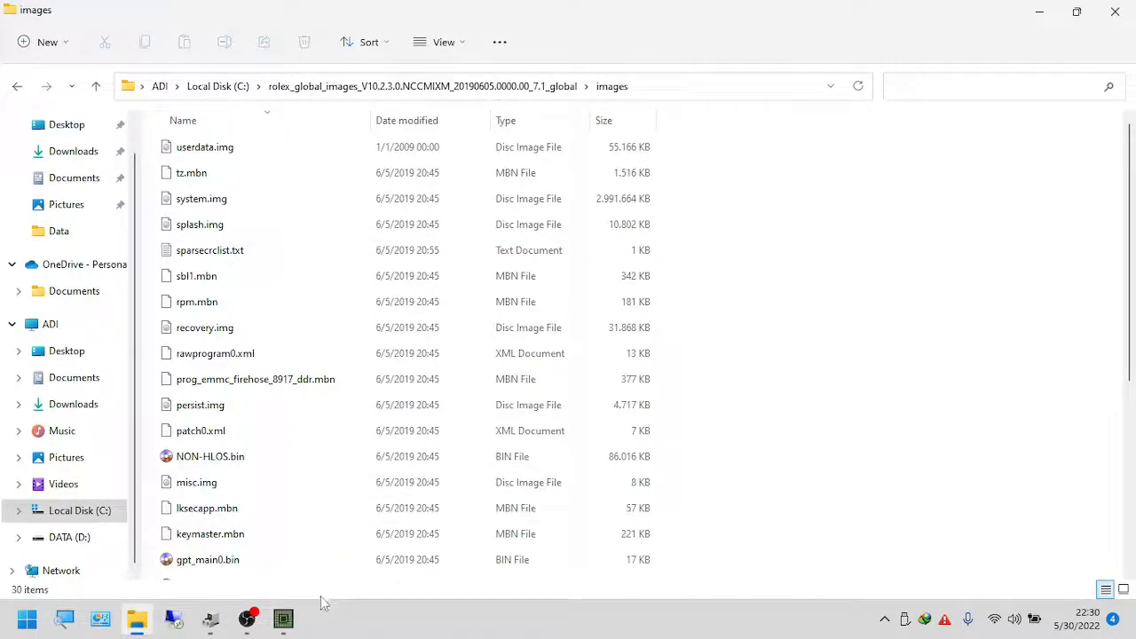
left_click(264, 378)
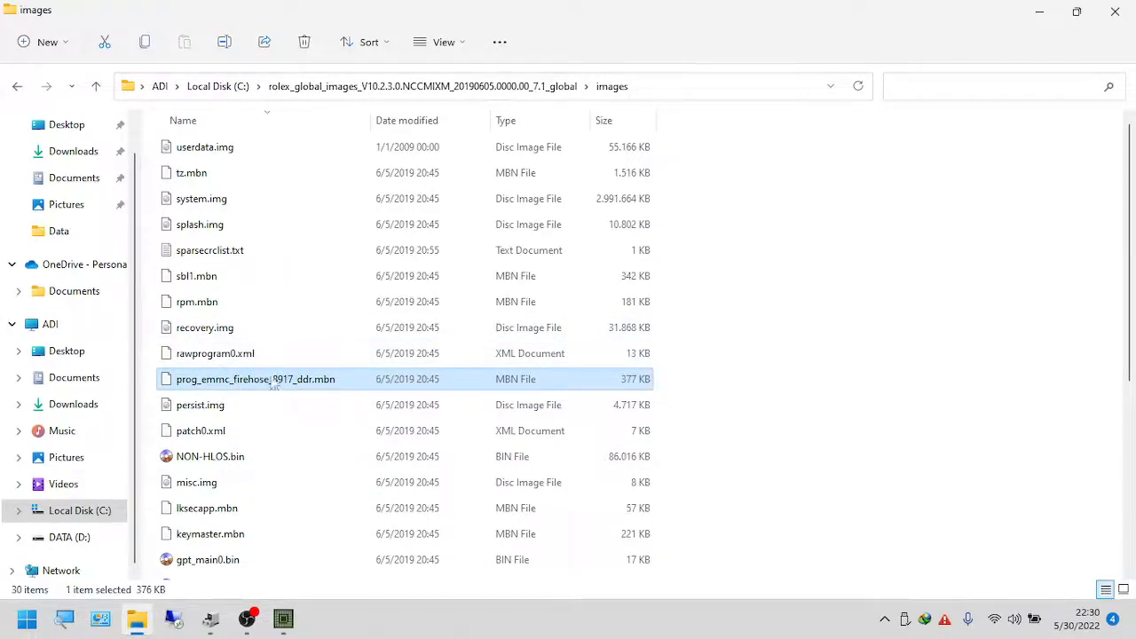
left_click(434, 633)
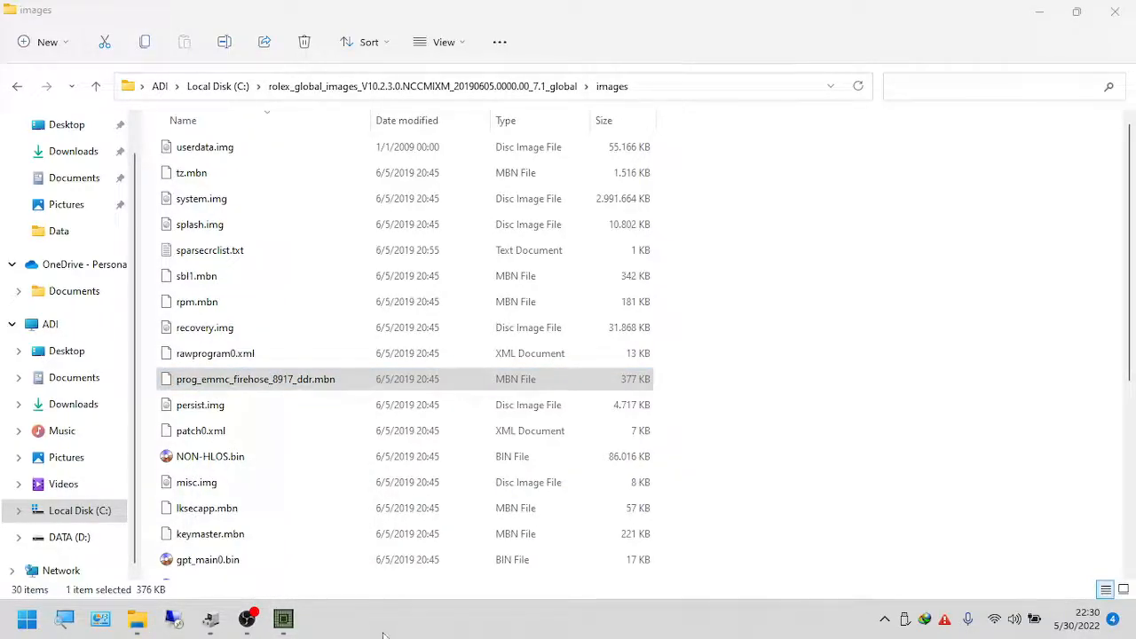
Step: Return to the eMMC ToolBox and choose Qualcomm as the factory image platform
left_click(285, 619)
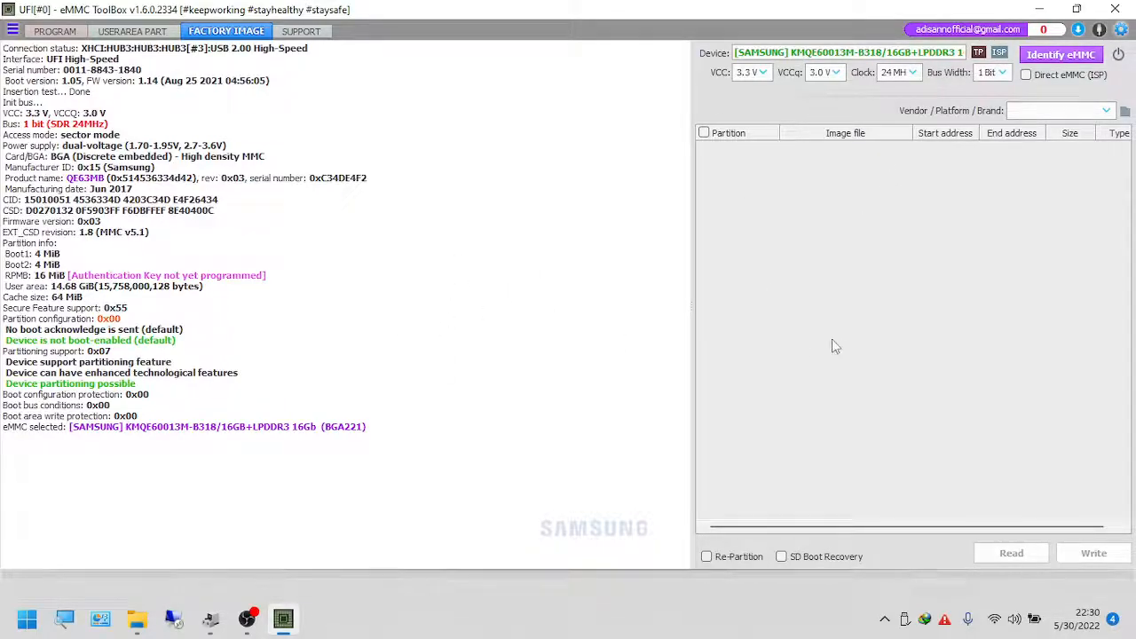
left_click(1054, 114)
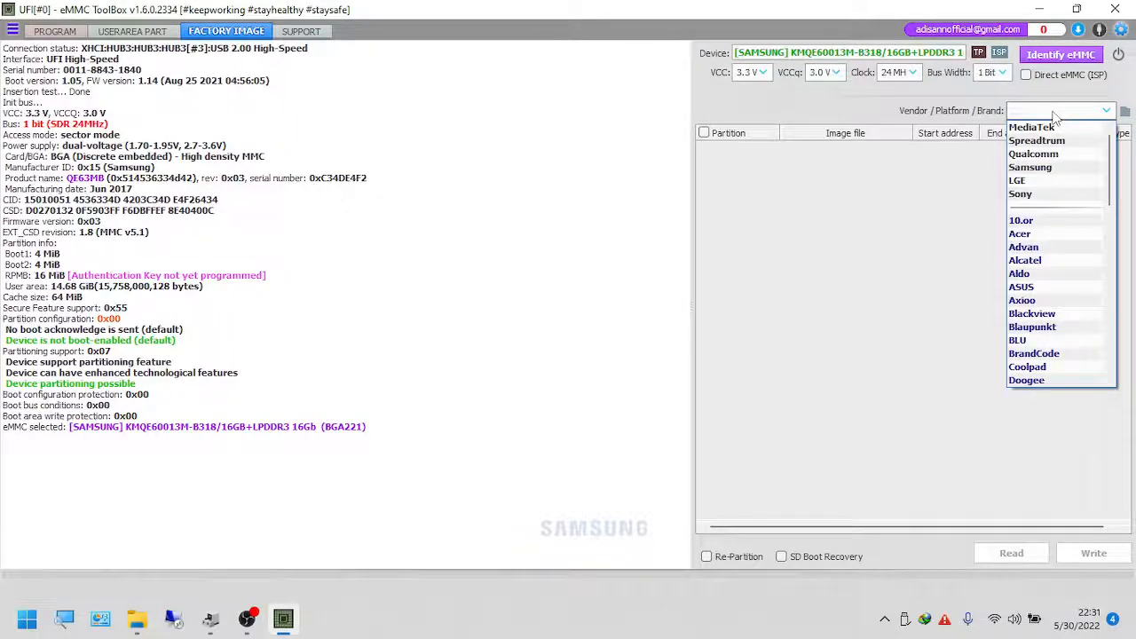
left_click(1059, 154)
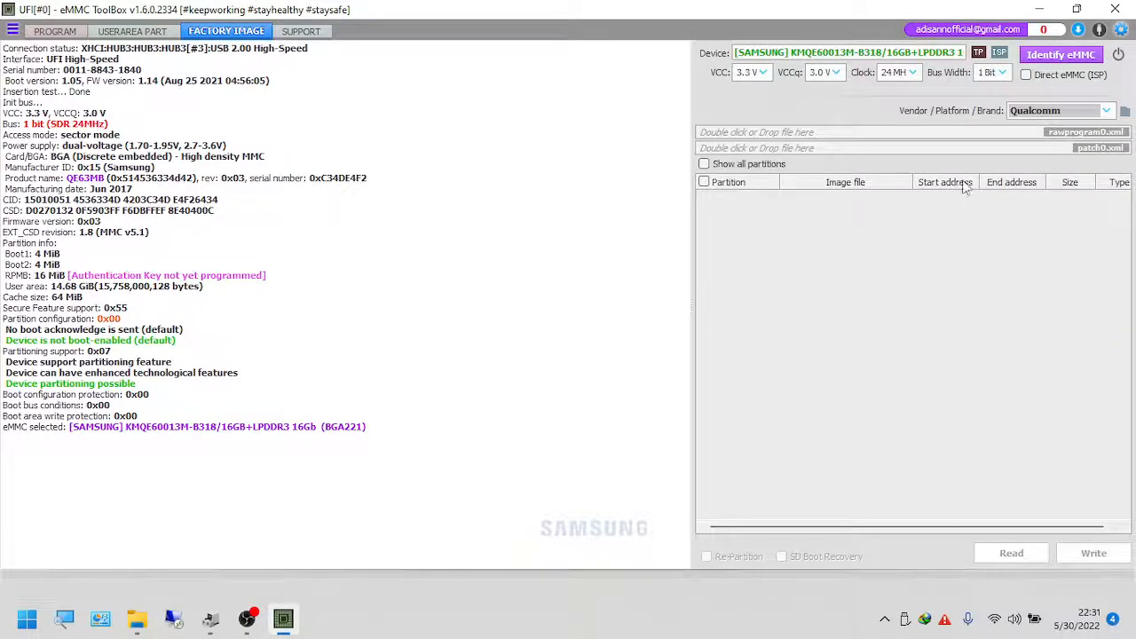
Step: Keep Qualcomm as the platform and browse for the raw program file in the rolex_global_images_V10.2.3.0 images folder on drive C
left_click(1060, 114)
left_click(1061, 129)
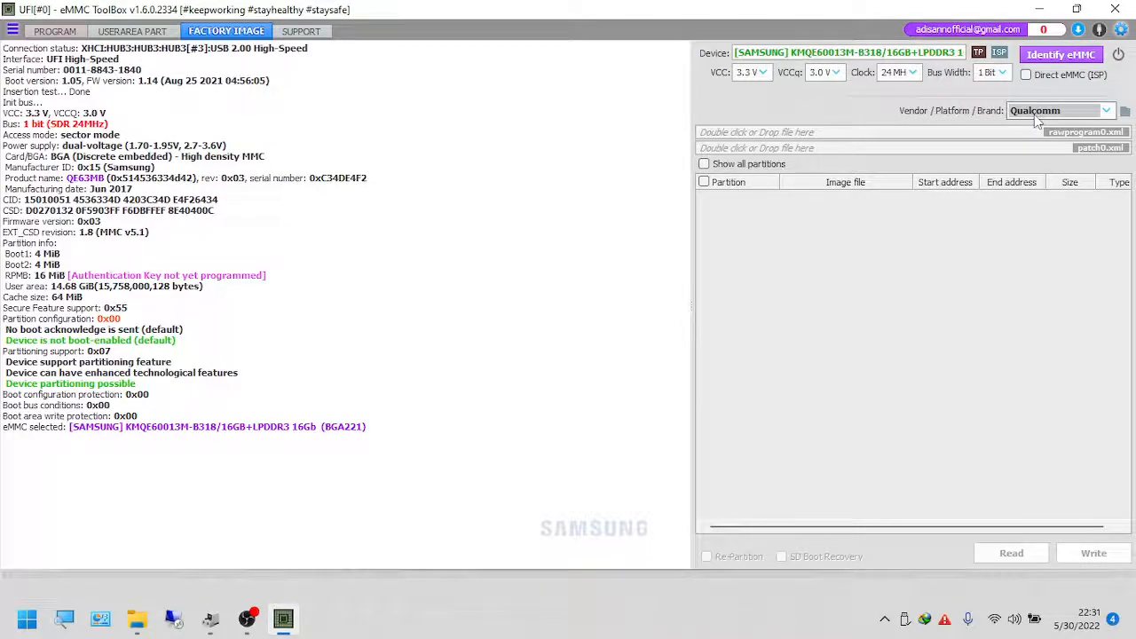
left_click(1114, 135)
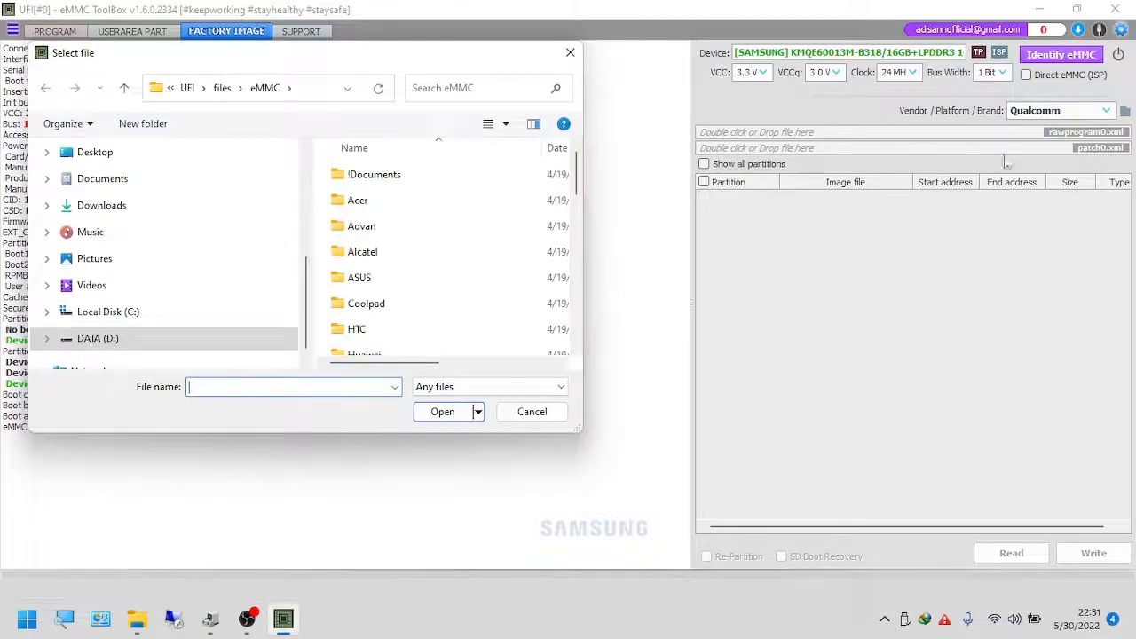
left_click(104, 311)
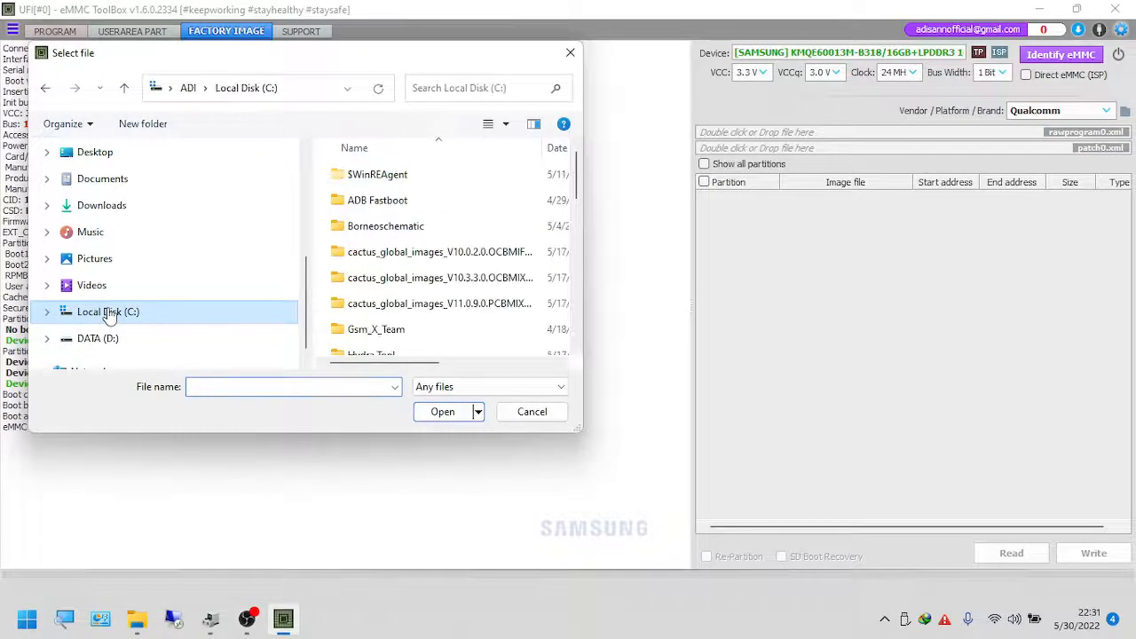
scroll(455, 254, "down", 10)
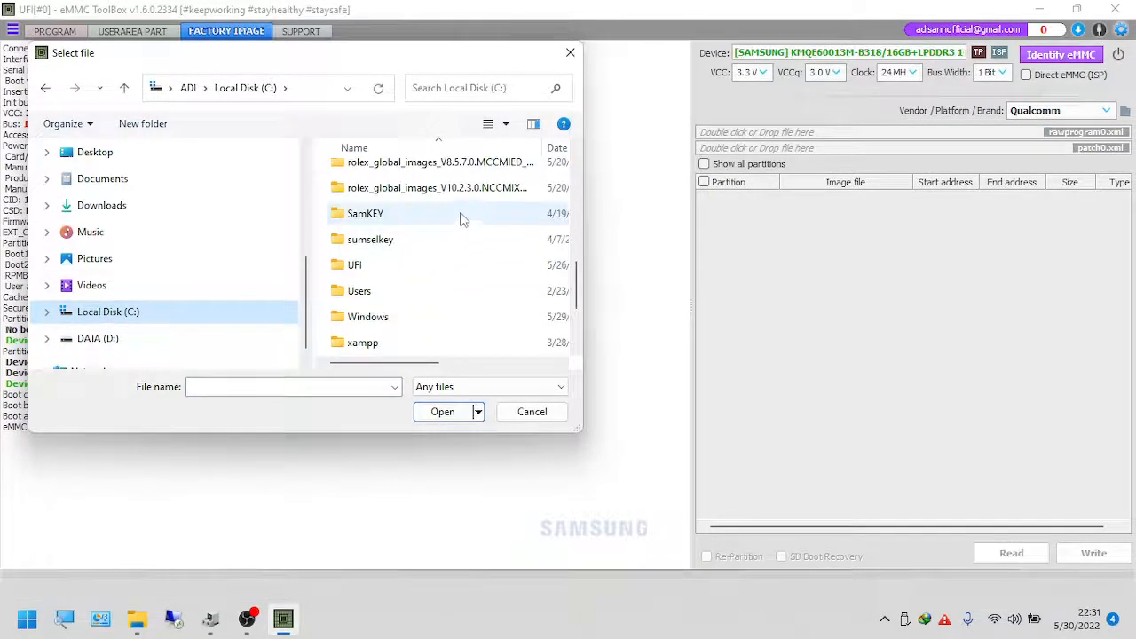
left_click(456, 199)
double_click(456, 198)
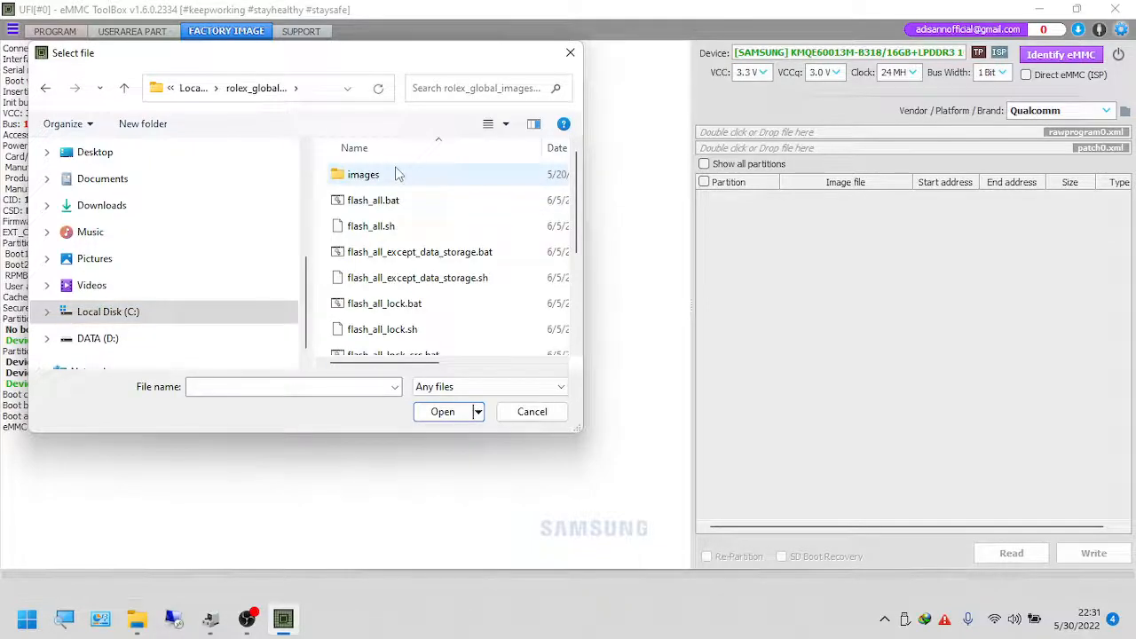
double_click(393, 174)
scroll(399, 204, "down", 4)
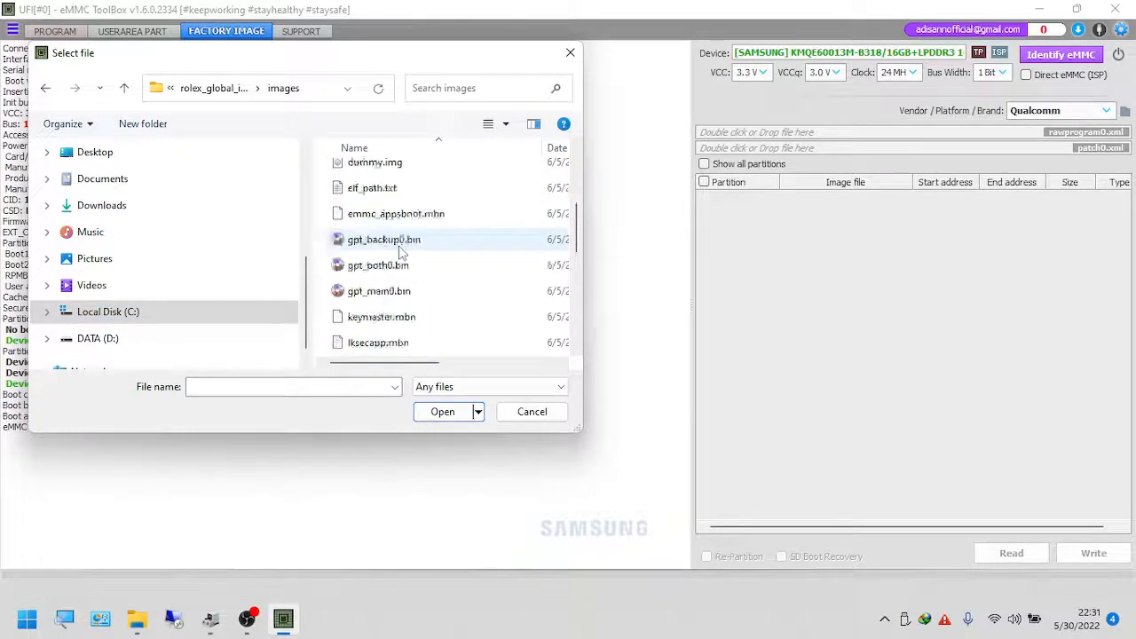
scroll(400, 253, "down", 3)
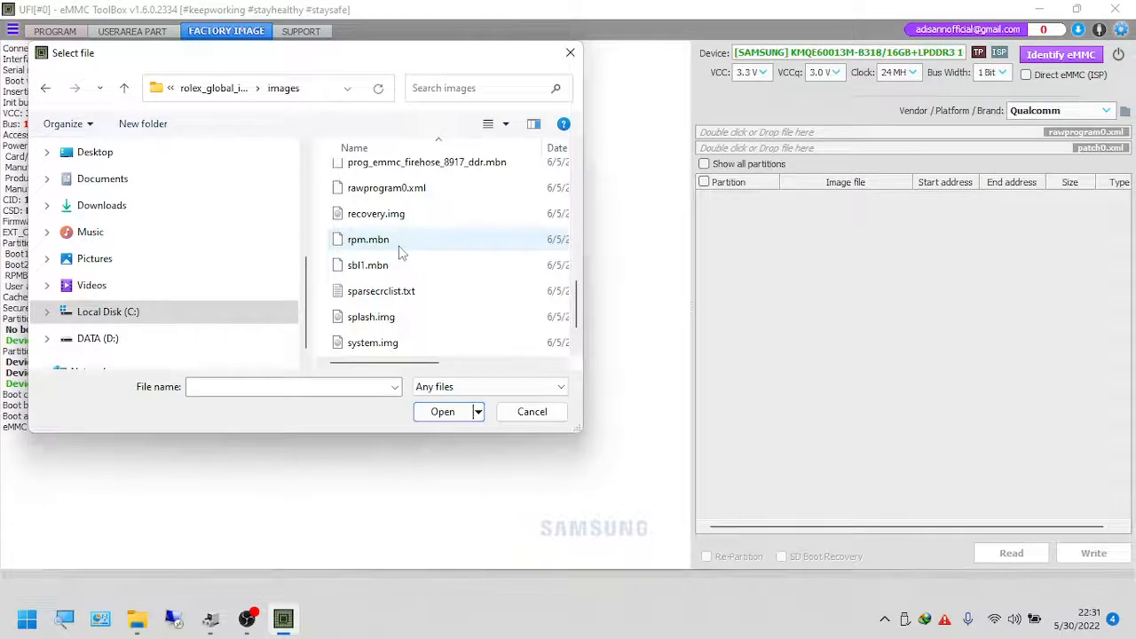
Step: Copy the images folder's path and load rawprogram0.xml from that folder
left_click(418, 196)
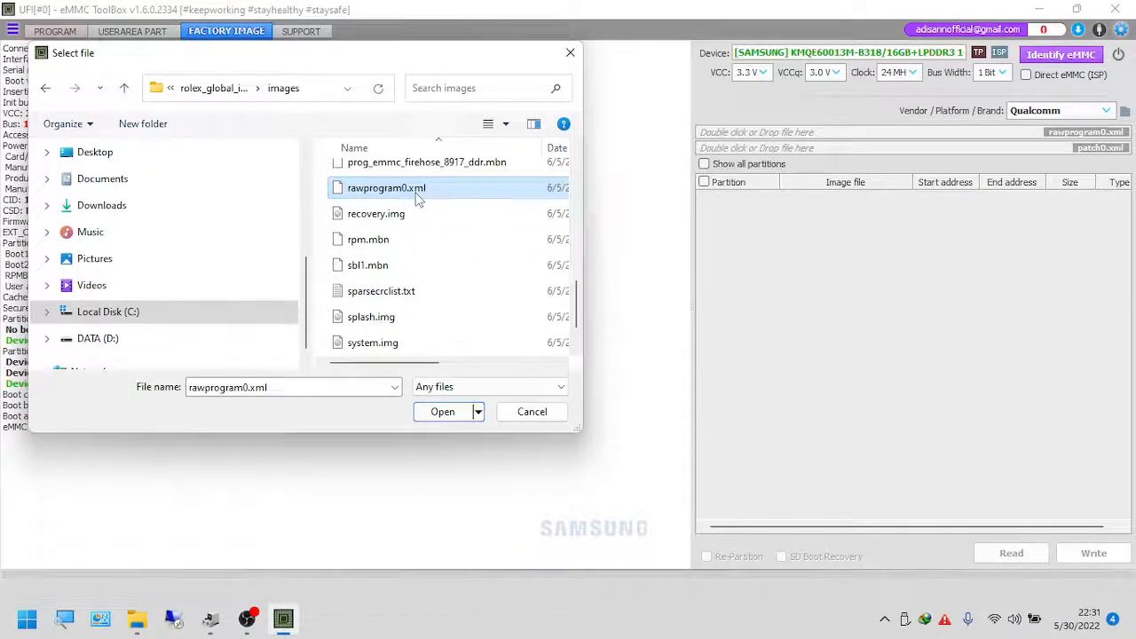
left_click(324, 93)
right_click(326, 96)
left_click(417, 145)
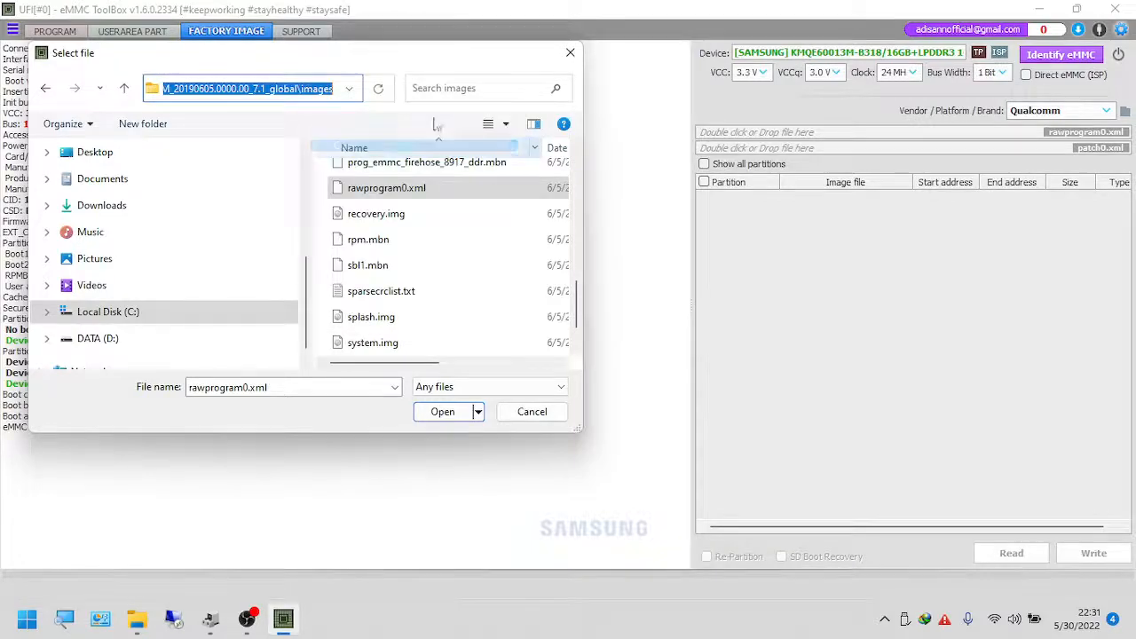
double_click(424, 189)
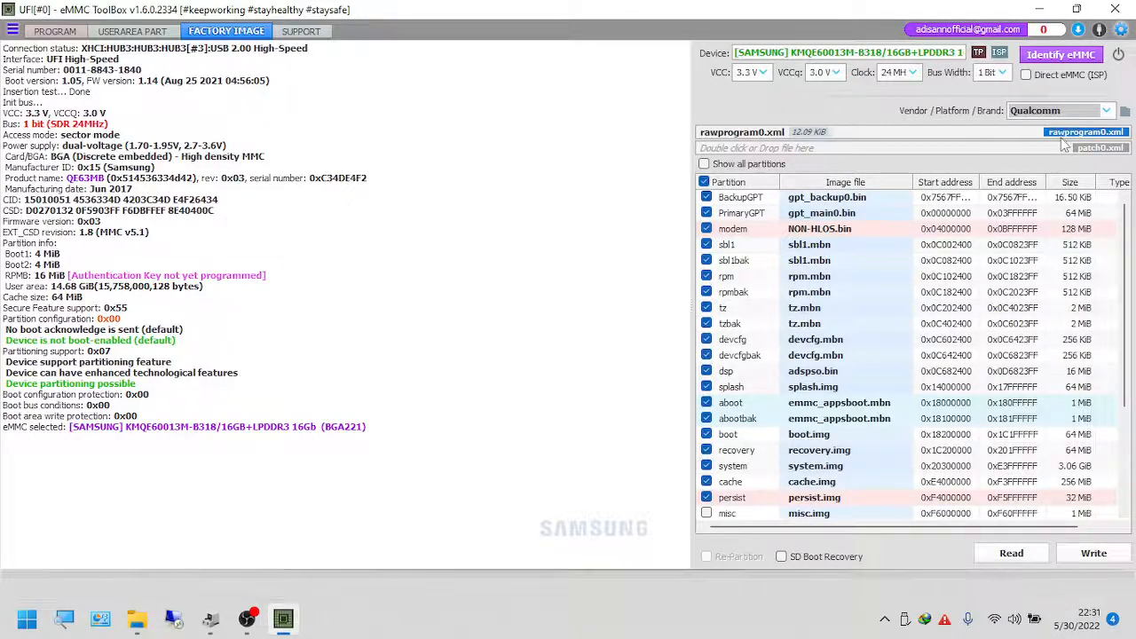
Step: Load patch0.xml as the patch file from the same images folder, using the copied path
double_click(1028, 149)
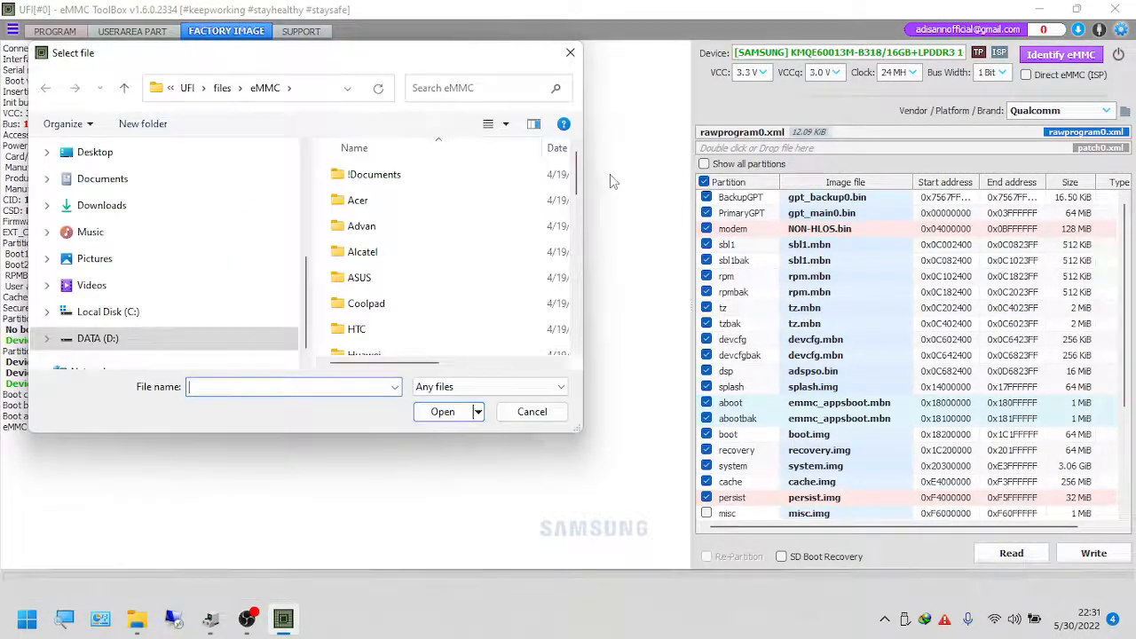
scroll(426, 279, "down", 3)
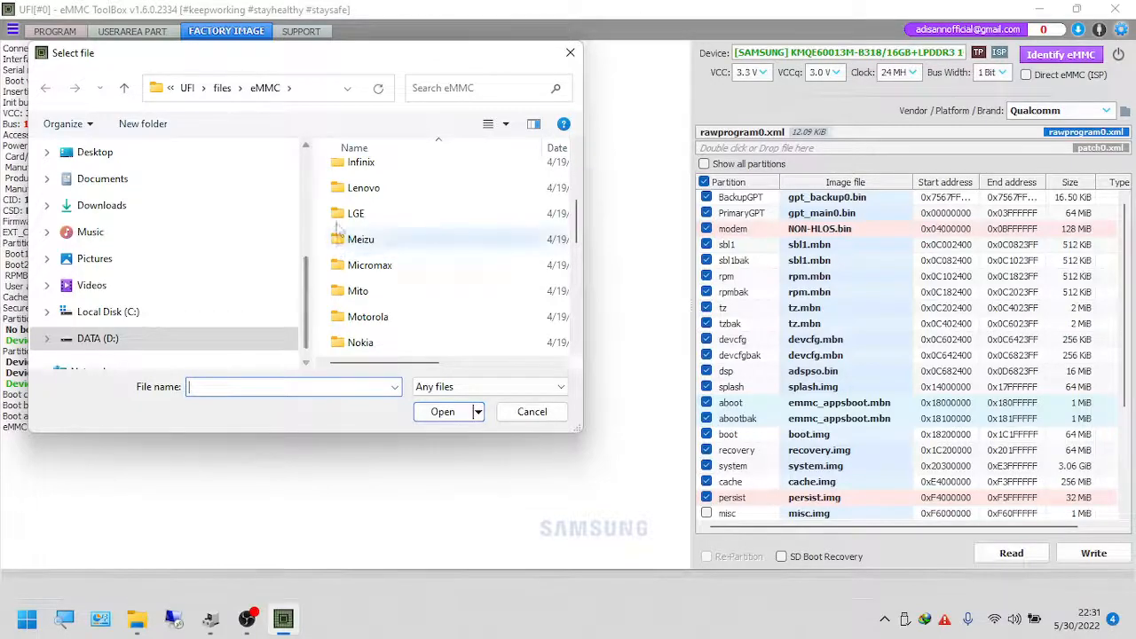
left_click(312, 88)
right_click(316, 90)
left_click(356, 161)
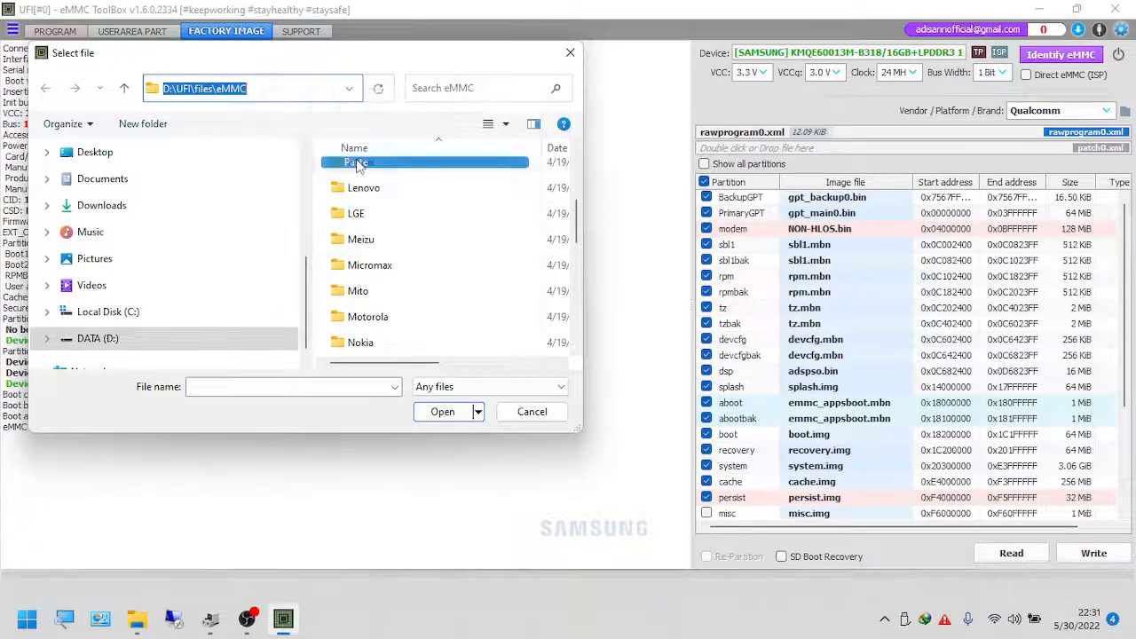
key("Return")
scroll(461, 259, "down", 6)
double_click(453, 266)
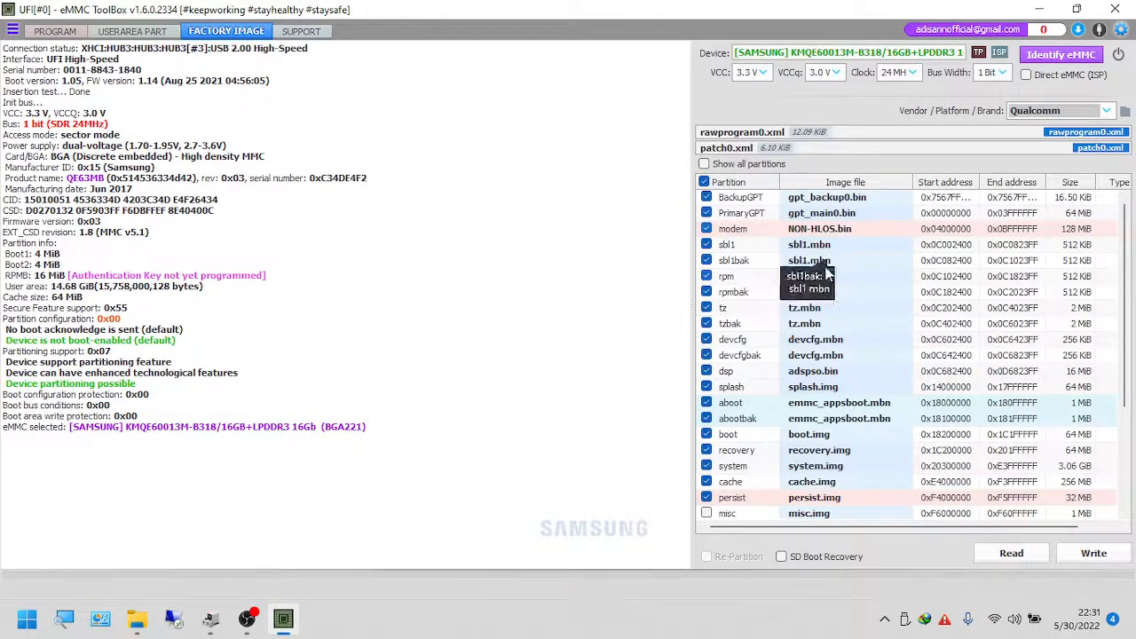
Step: Examine the loaded partition list, including modem, persist, misc, cust and userdata and their selection for writing
scroll(764, 426, "down", 4)
scroll(768, 302, "up", 4)
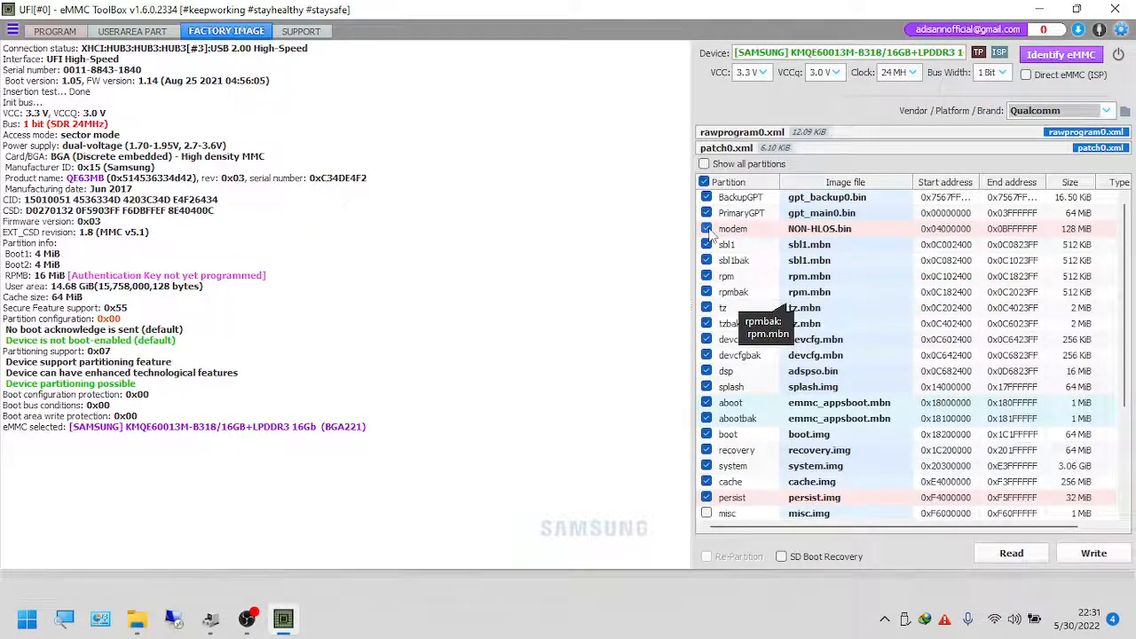
scroll(735, 497, "down", 1)
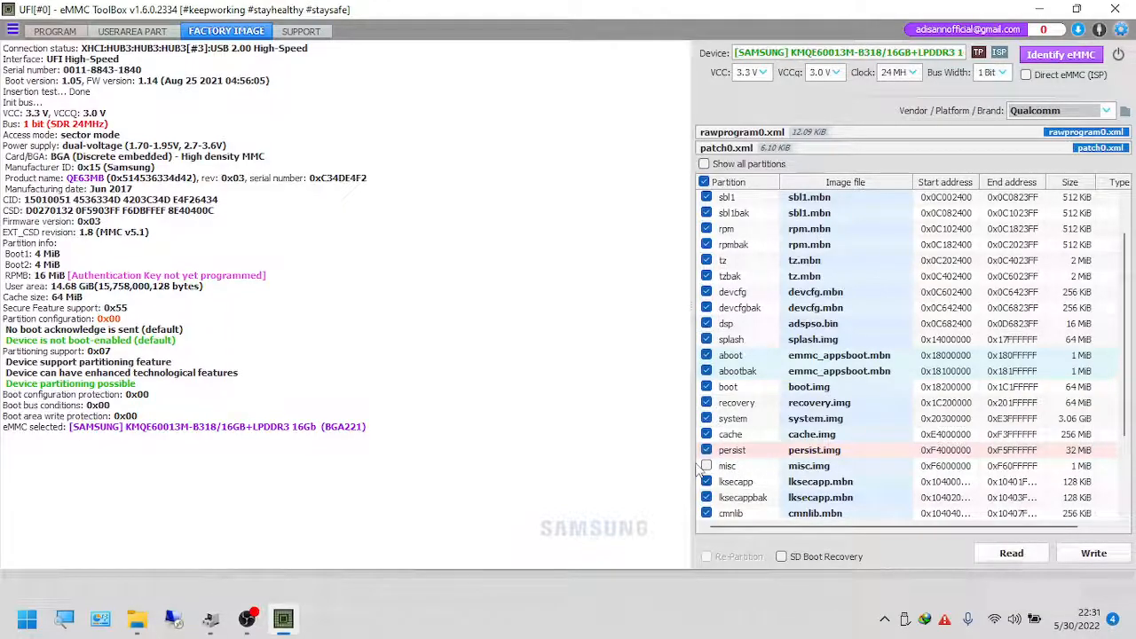
scroll(705, 352, "up", 1)
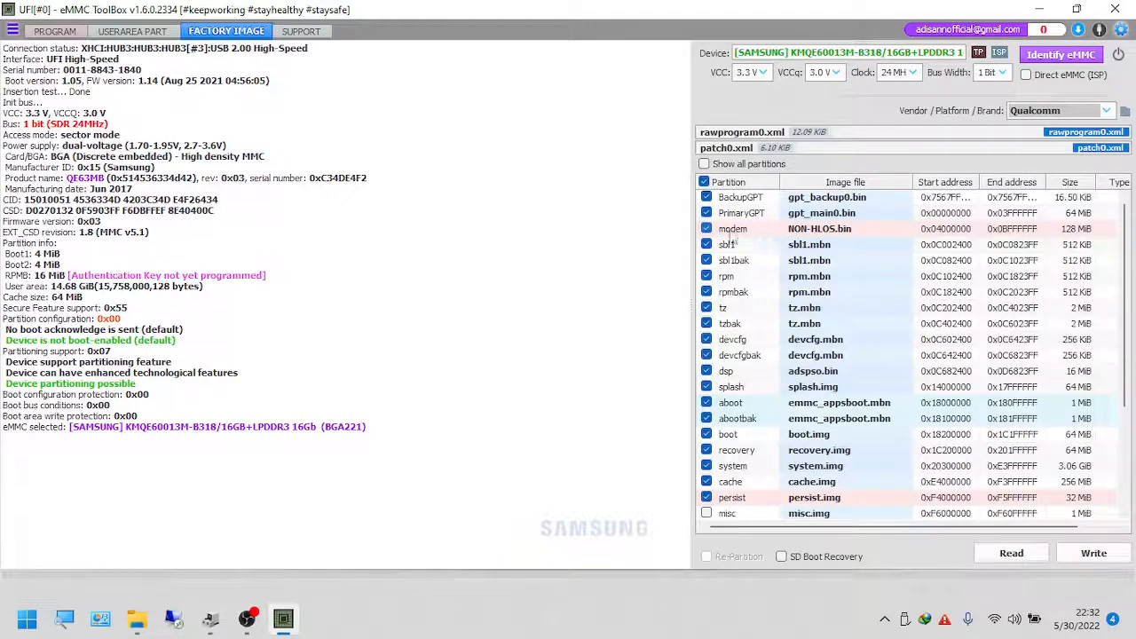
scroll(726, 242, "down", 1)
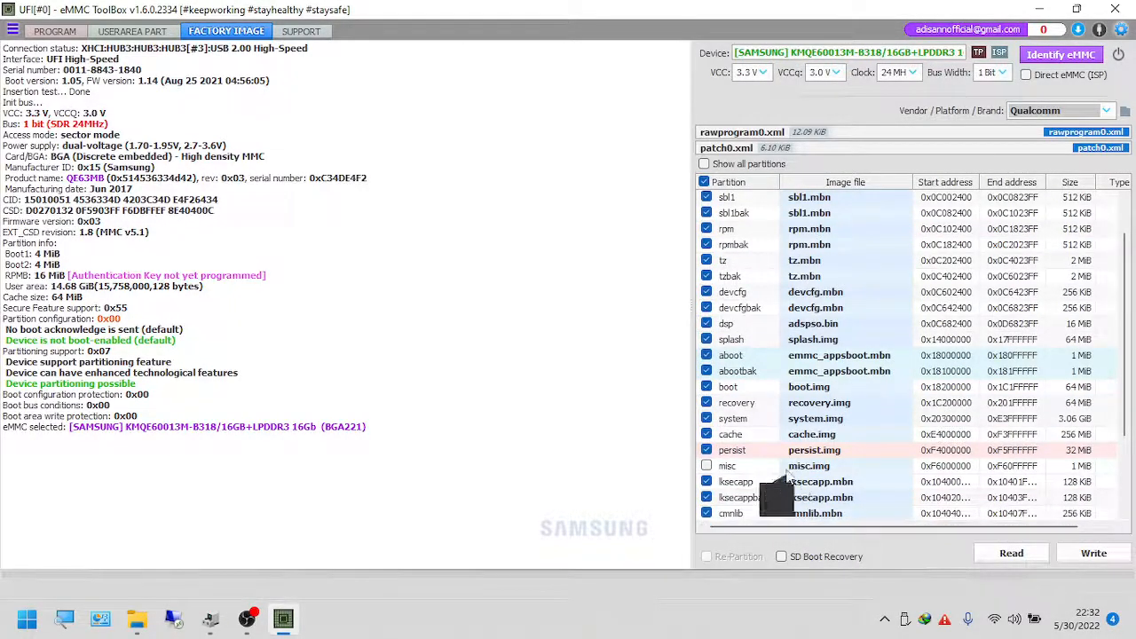
scroll(776, 488, "down", 2)
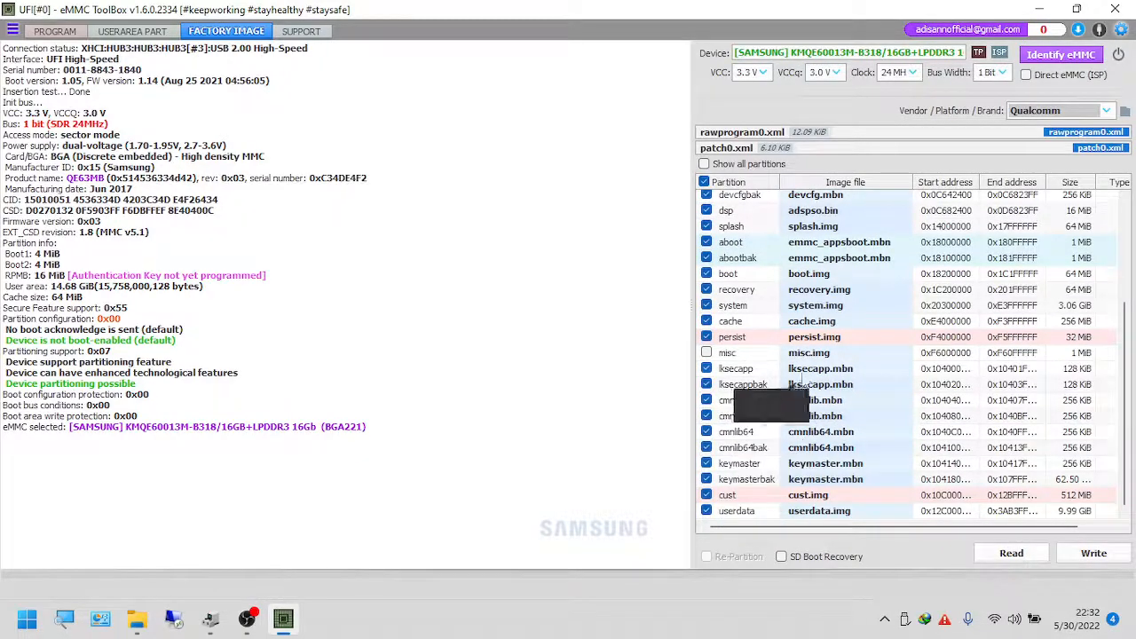
scroll(784, 273, "up", 3)
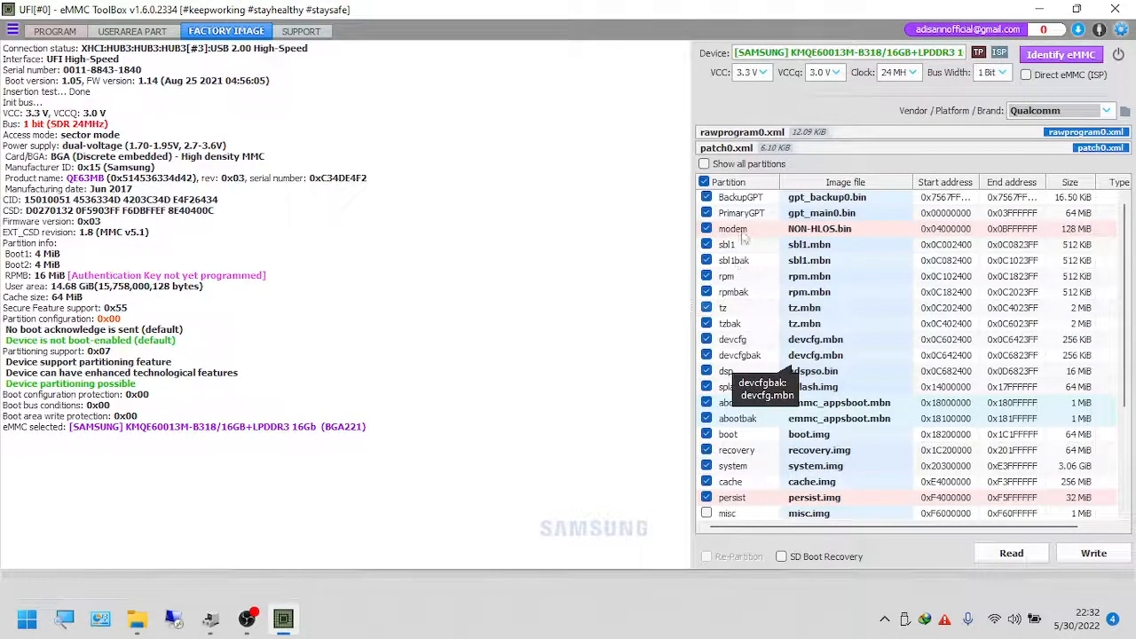
Step: Show all partitions, examine the extra entries such as modemst1, modemst2, fsg and sec, and hide them again
left_click(703, 164)
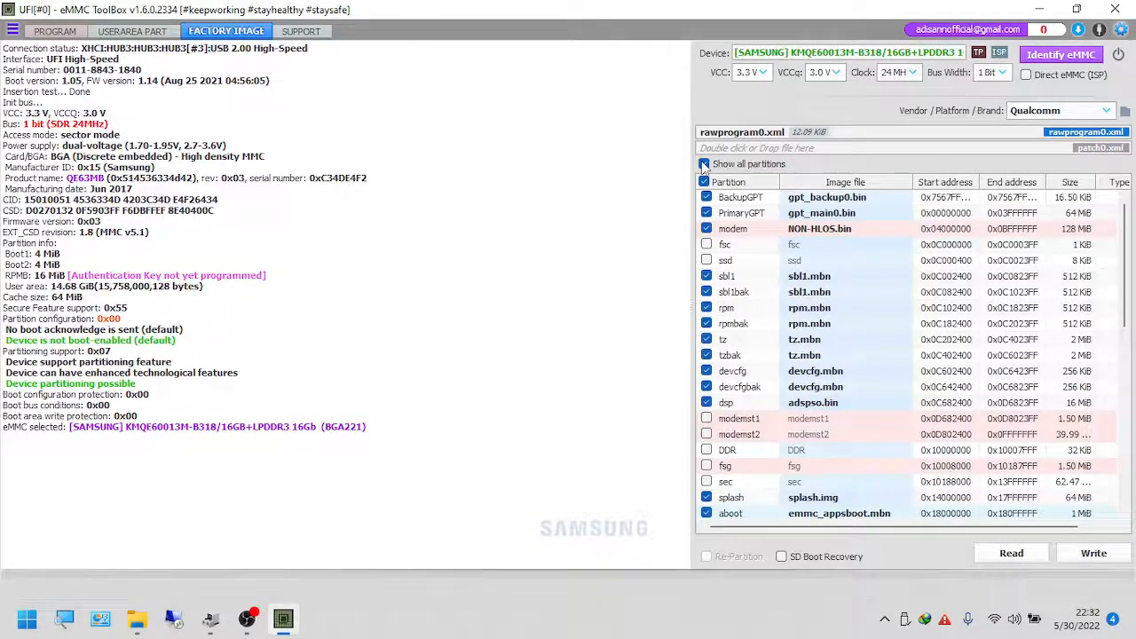
scroll(771, 480, "down", 2)
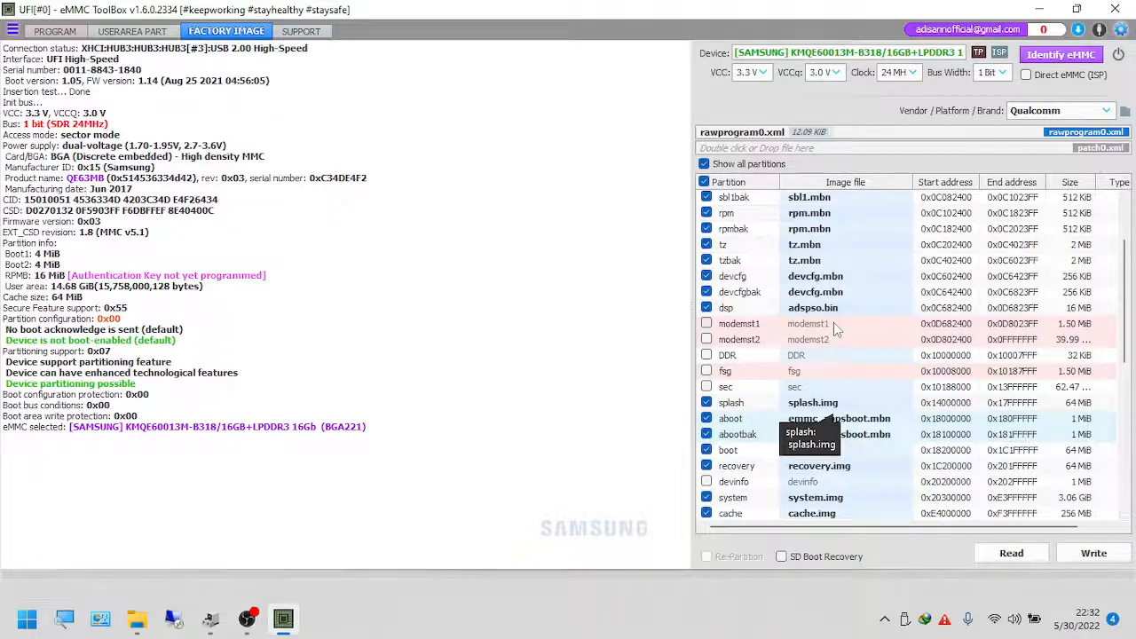
scroll(833, 322, "up", 2)
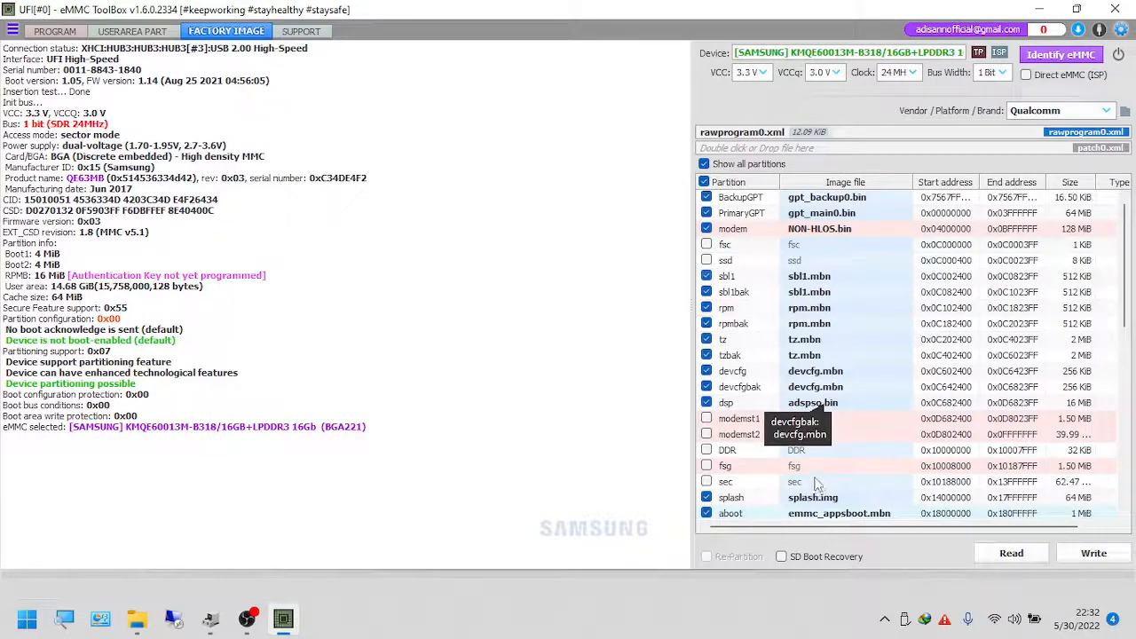
scroll(838, 430, "down", 1)
scroll(837, 428, "up", 1)
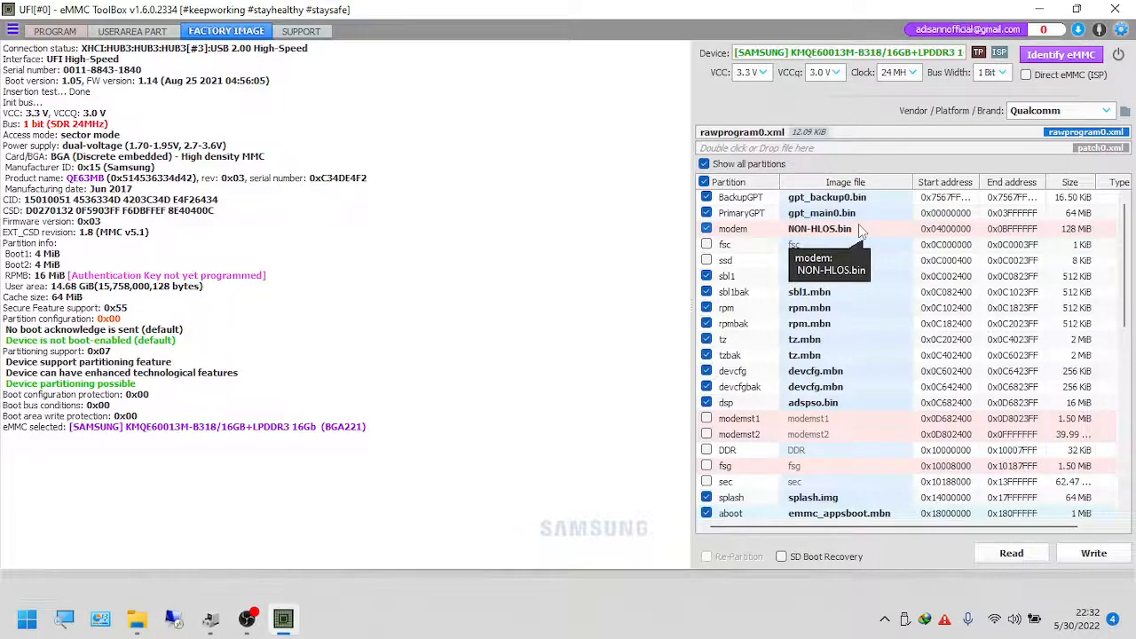
left_click(705, 165)
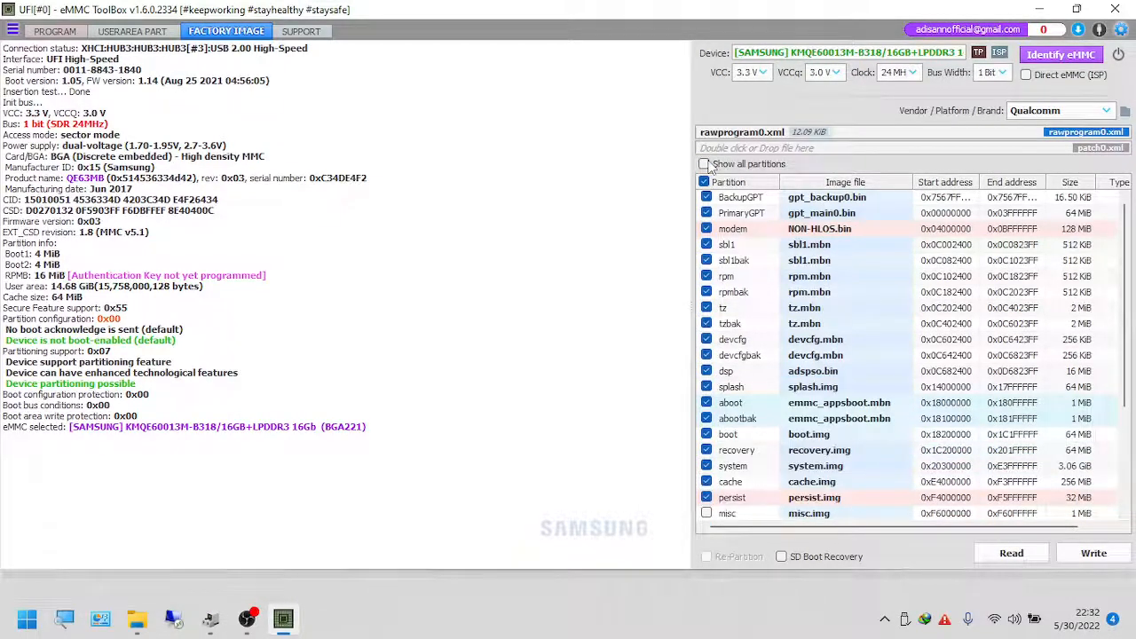
Step: Reload patch0.xml from the recent files and recheck the partitions selected for writing
left_click(1076, 151)
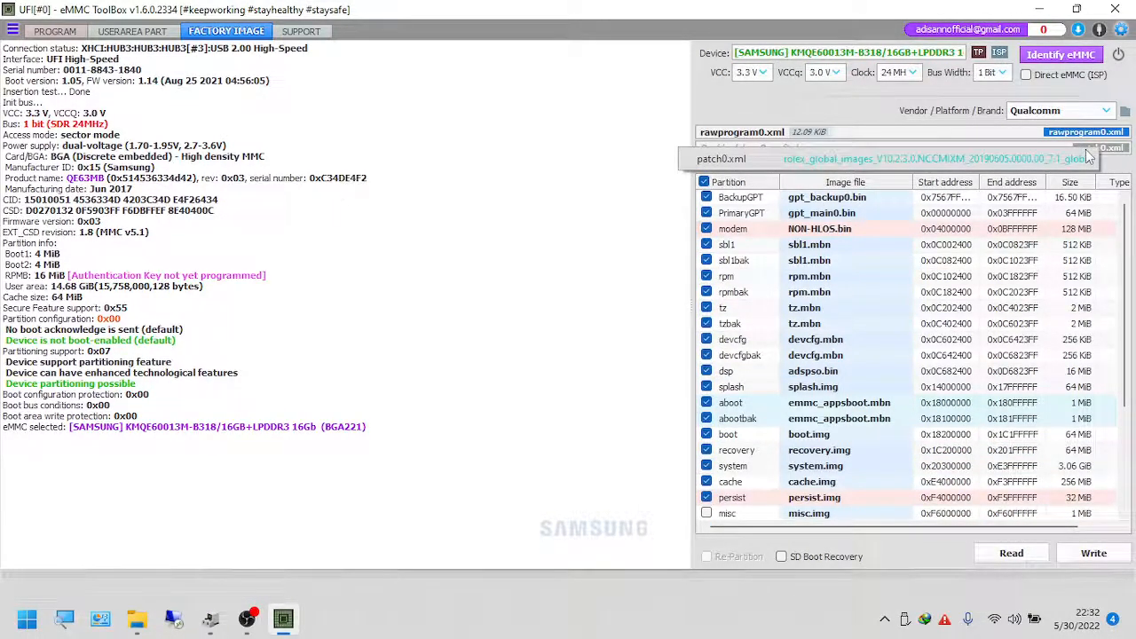
left_click(1064, 161)
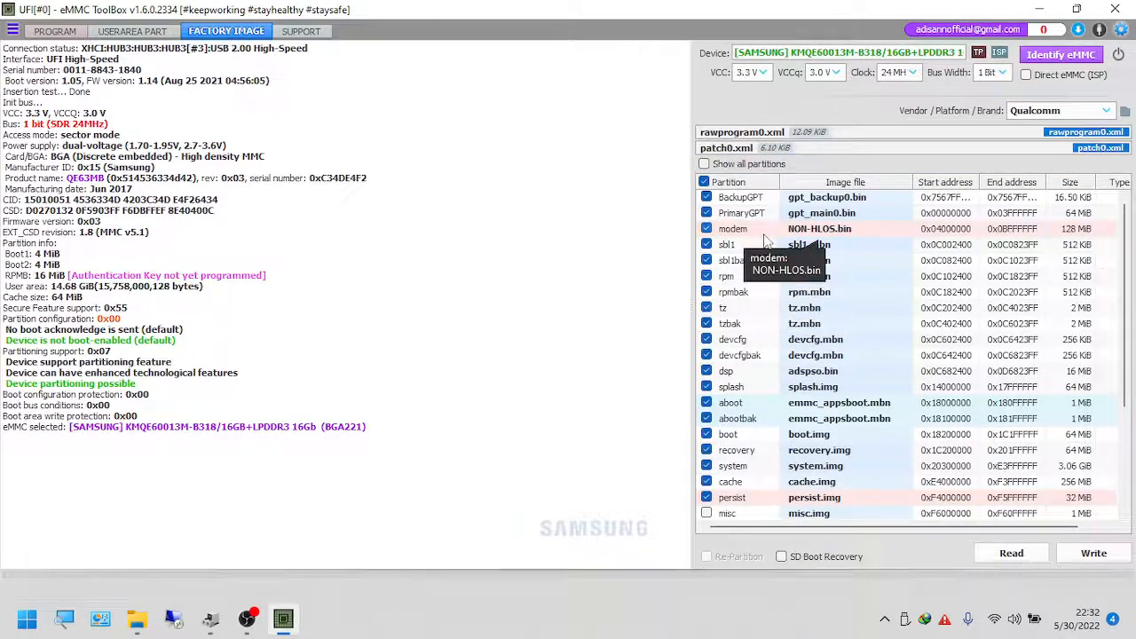
scroll(750, 448, "down", 4)
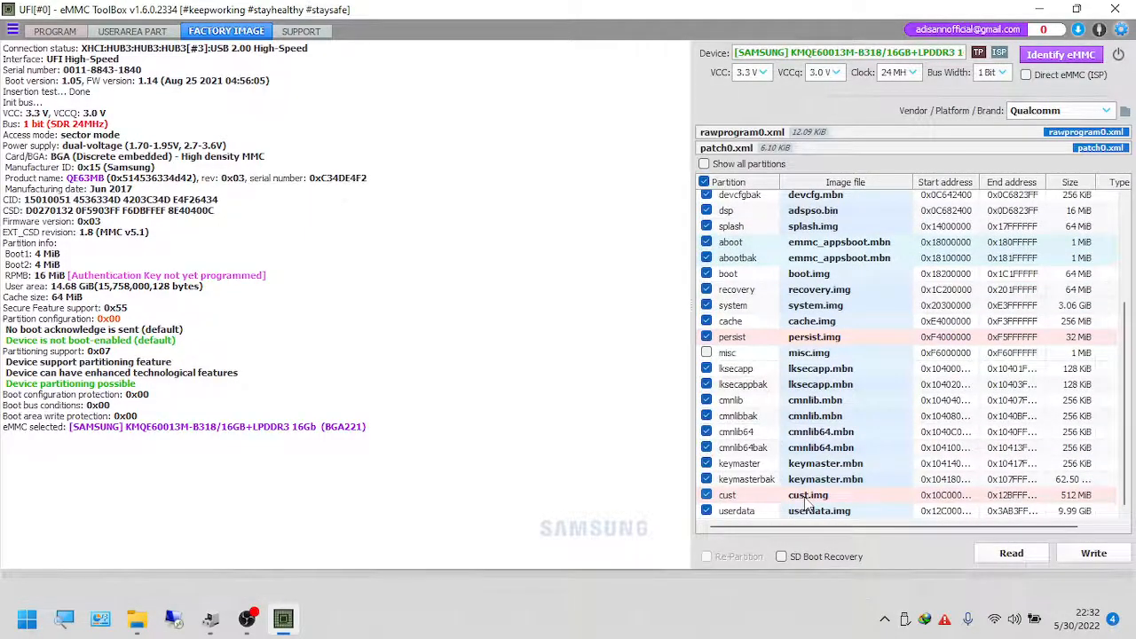
scroll(839, 344, "up", 1)
scroll(839, 345, "up", 3)
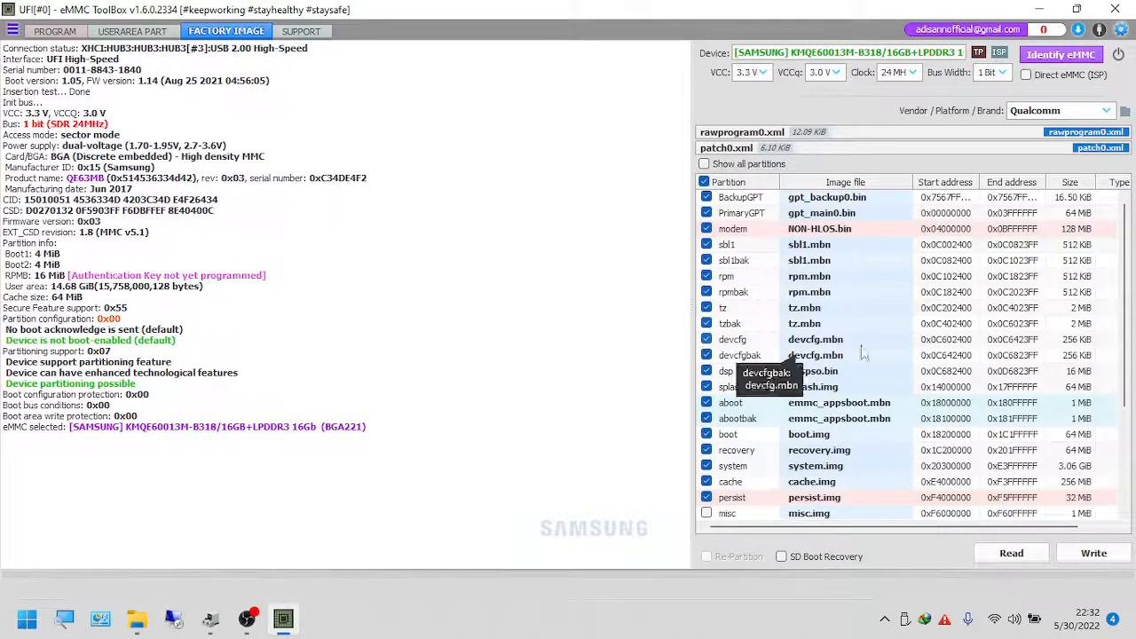
Step: Set the bus width to 8 Bit and start writing the selected firmware partitions to the eMMC
left_click(999, 73)
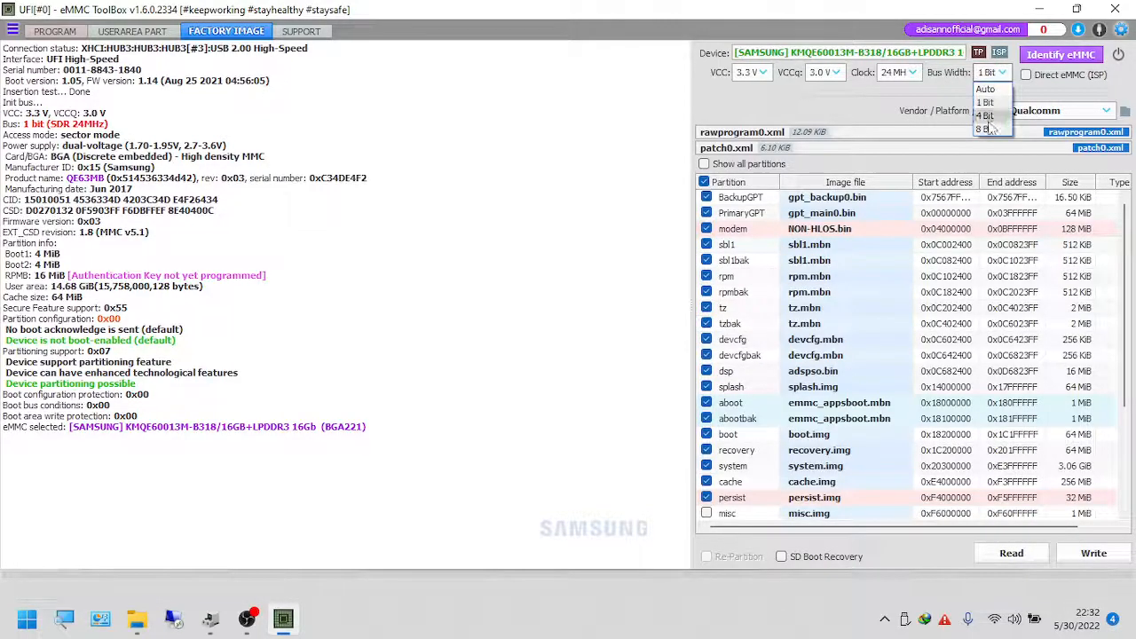
left_click(986, 129)
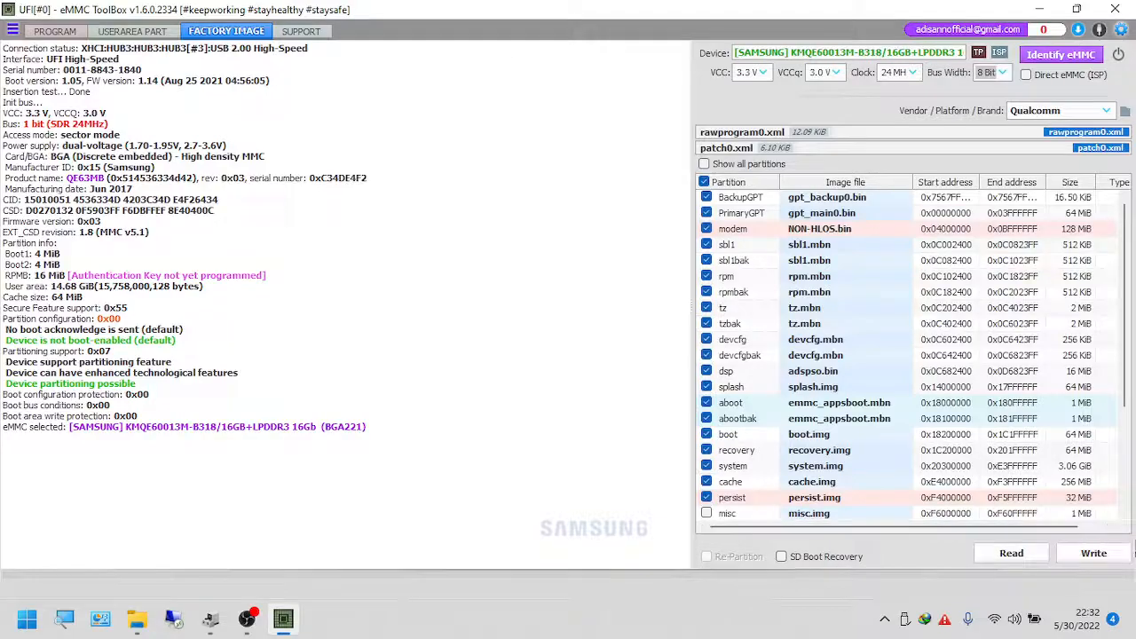
left_click(1093, 553)
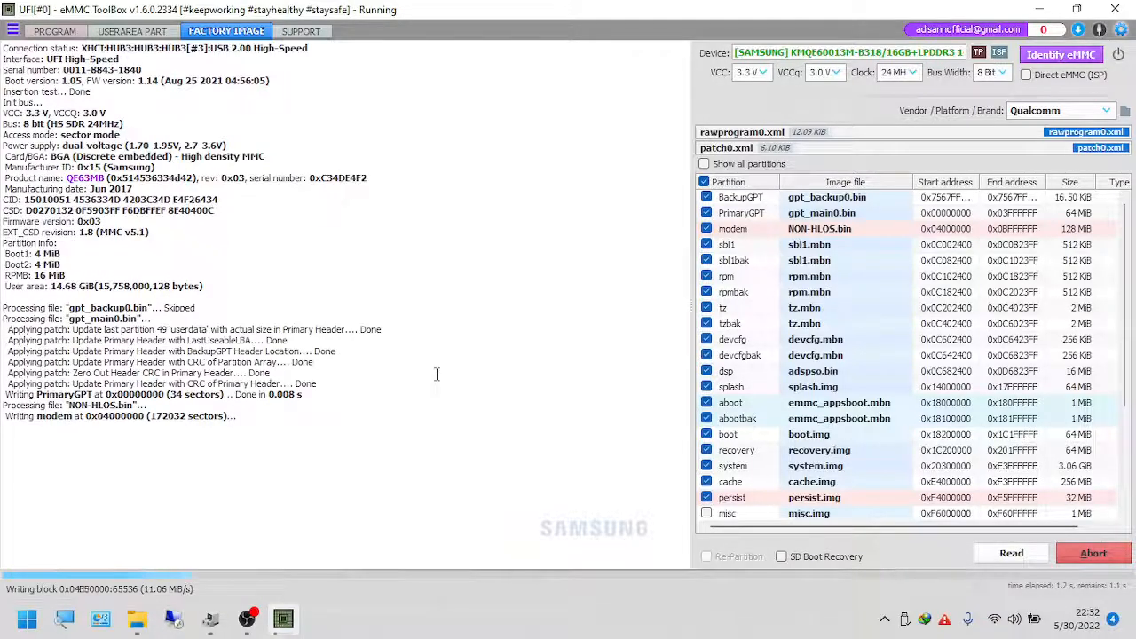
scroll(868, 377, "down", 4)
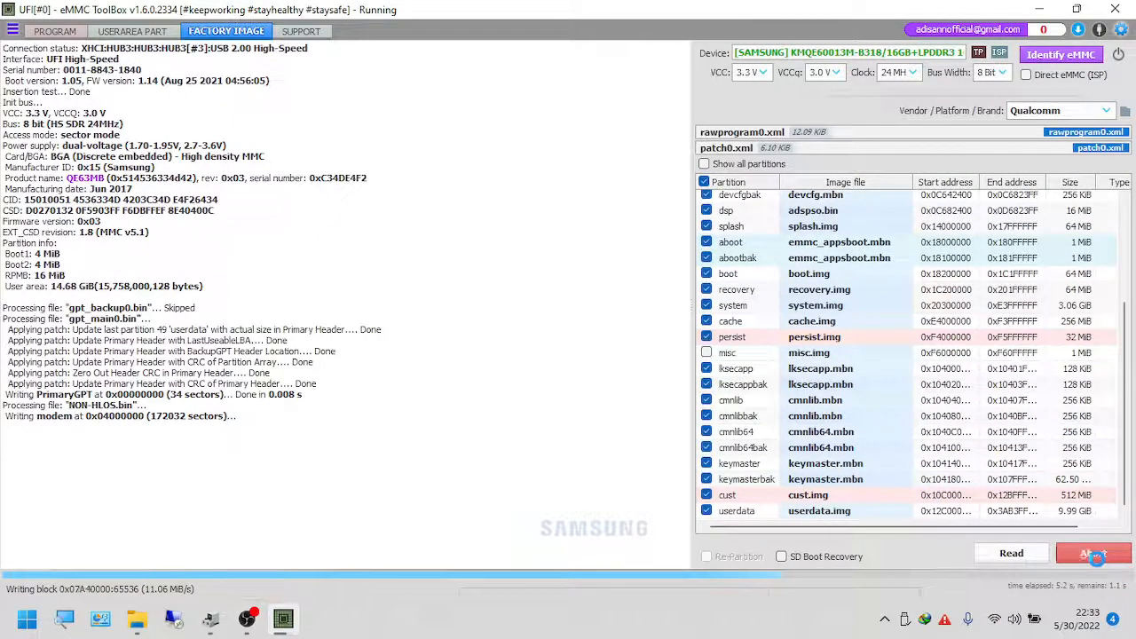
Step: Abort the running firmware write and erase the entire content of the eMMC
left_click(1090, 551)
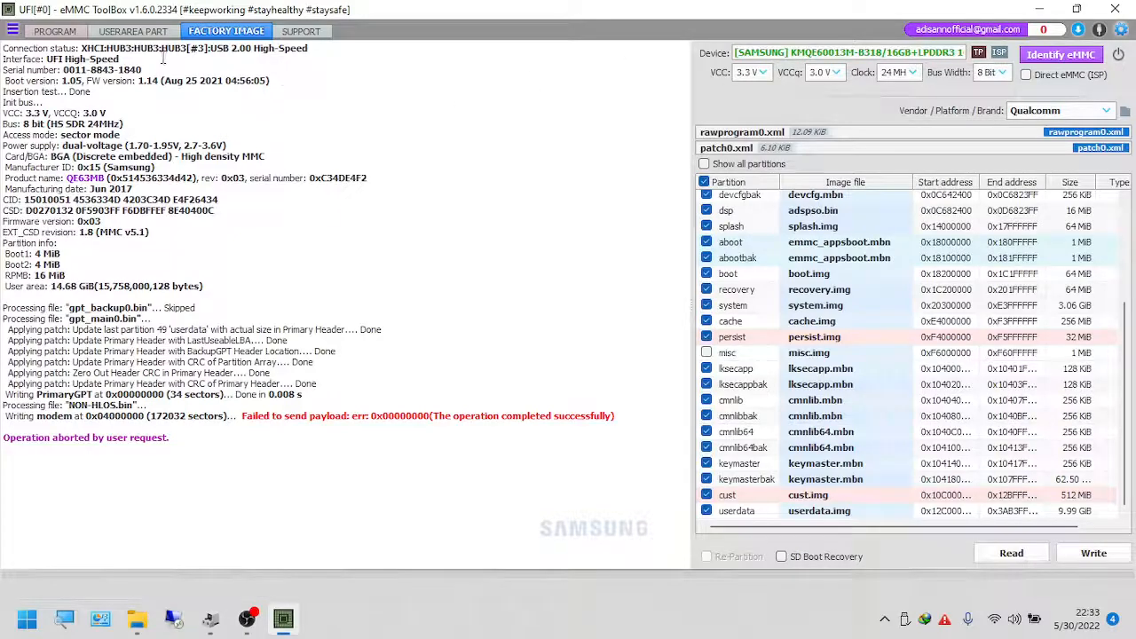
left_click(55, 31)
left_click(1013, 556)
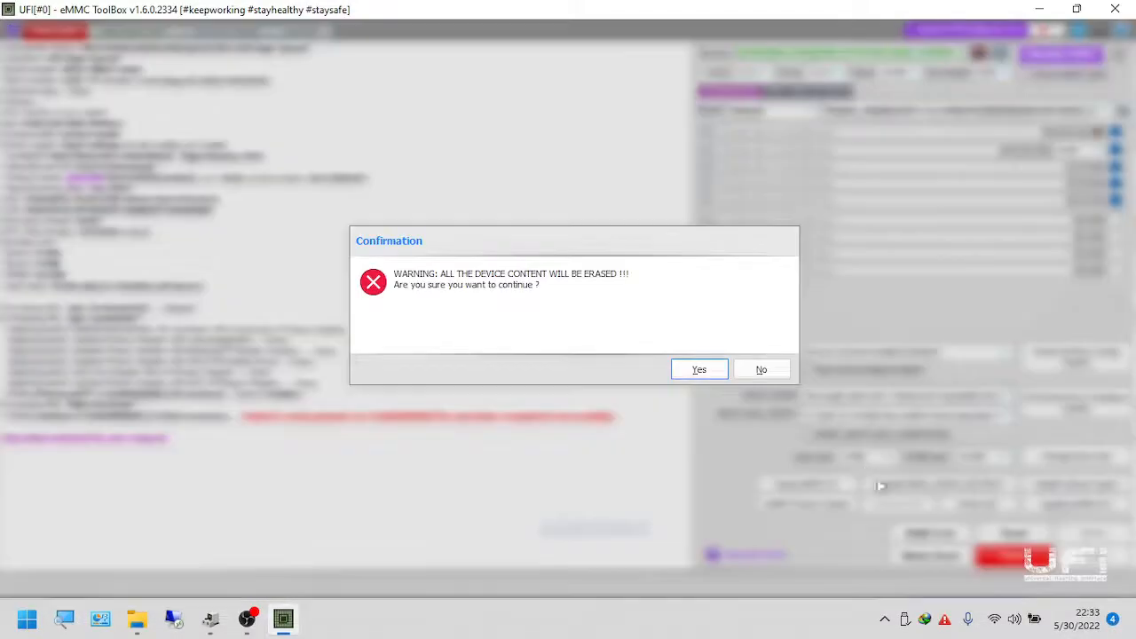
left_click(687, 369)
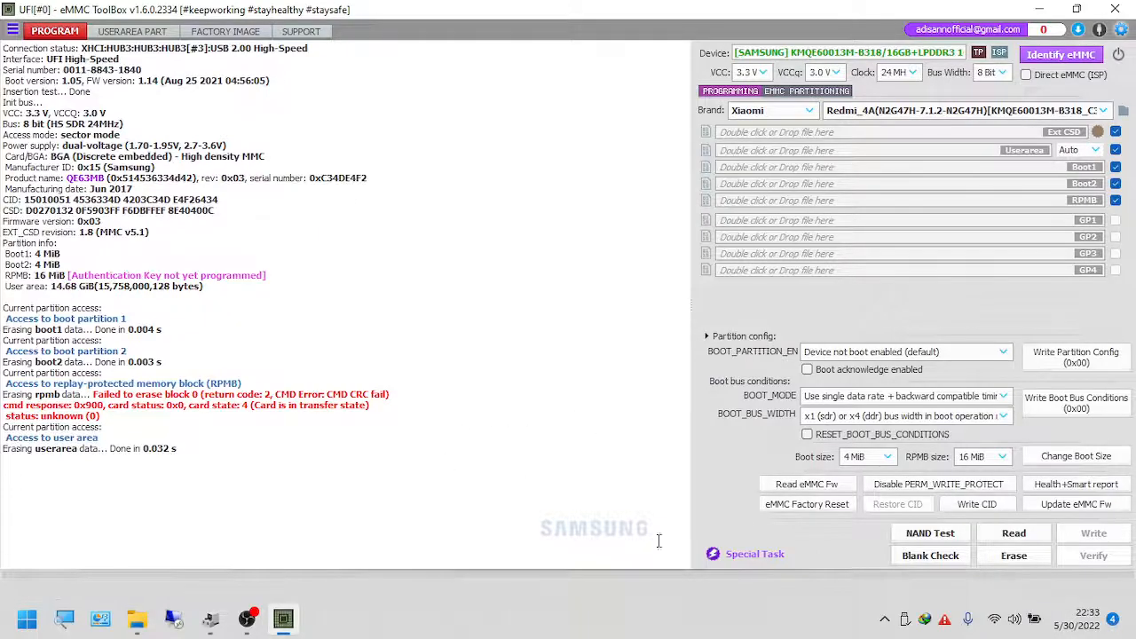
Step: Run eMMC Factory Reset on the chip and accept the erasure of Boot1, Boot2 and Userarea
left_click(832, 514)
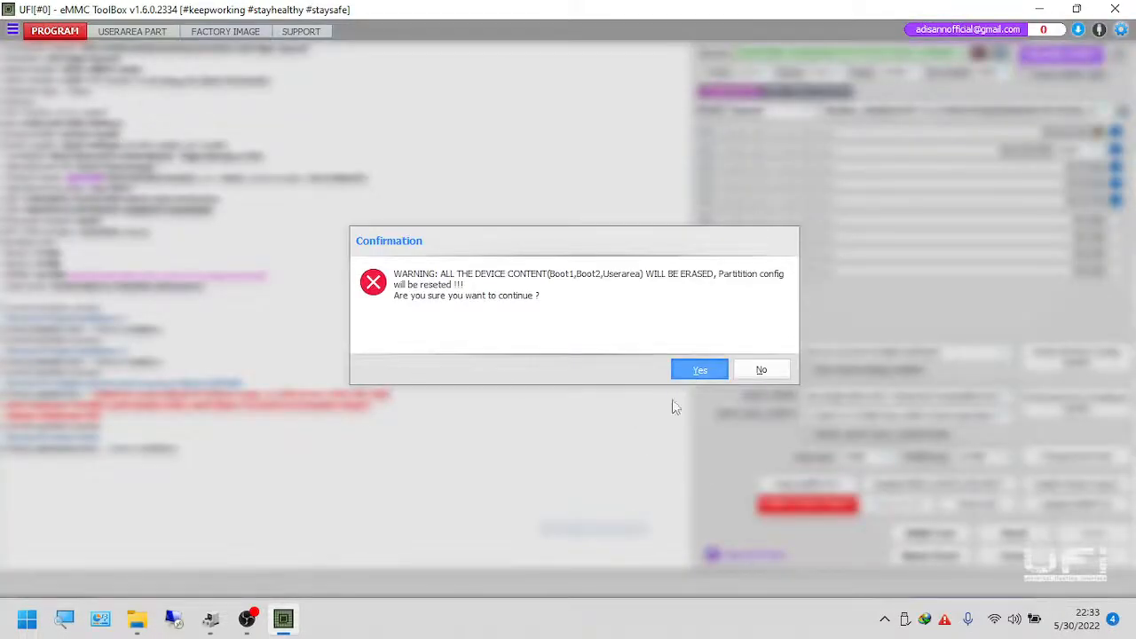
key("Return")
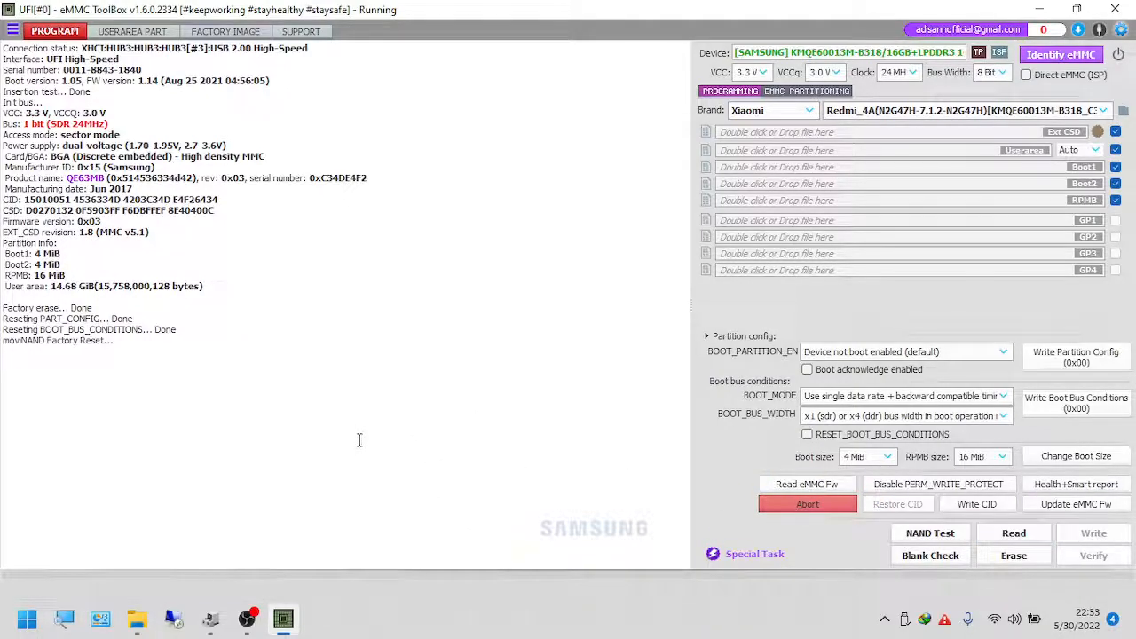
Step: Load rawprogram0.xml again from the rolex firmware's images folder for the Qualcomm factory image
left_click(216, 34)
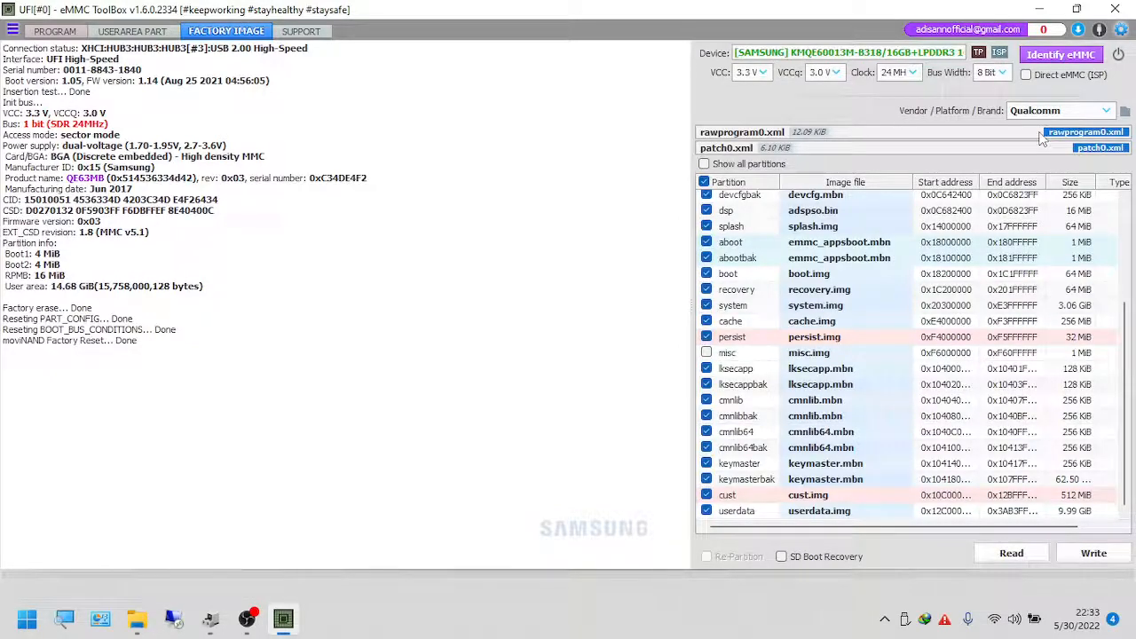
left_click(1084, 132)
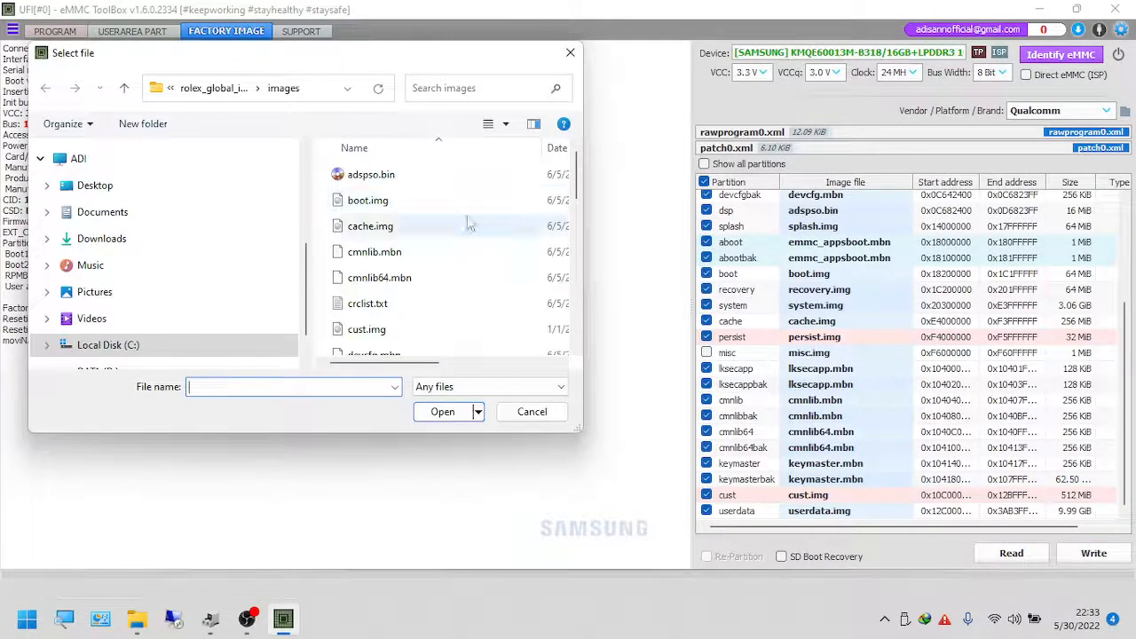
scroll(462, 267, "down", 3)
scroll(466, 266, "down", 4)
scroll(497, 275, "up", 2)
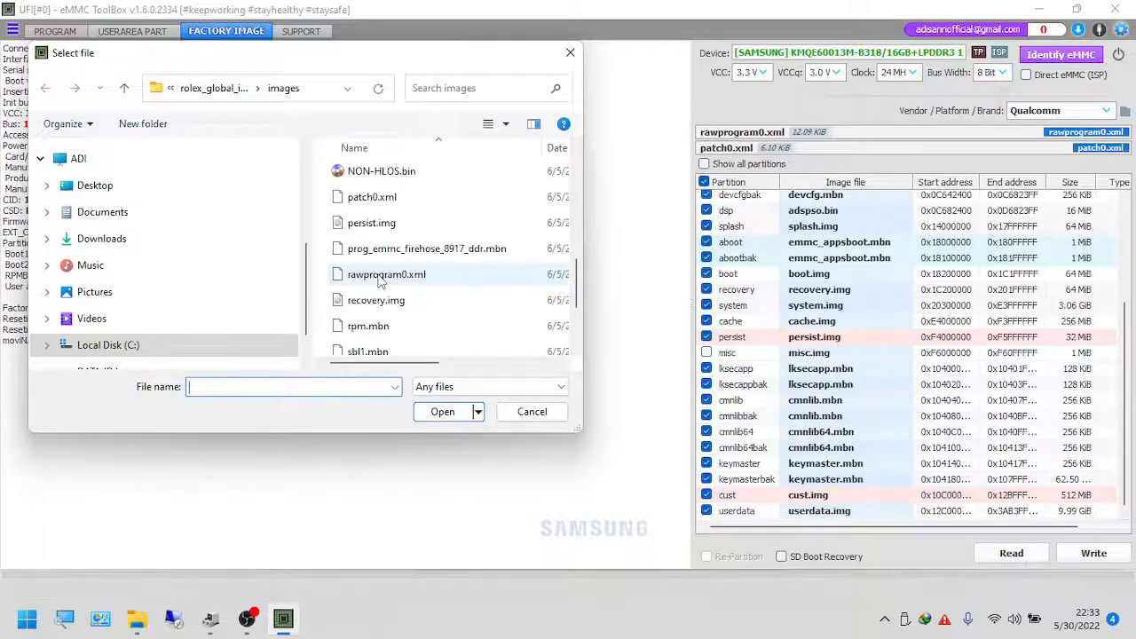
double_click(438, 278)
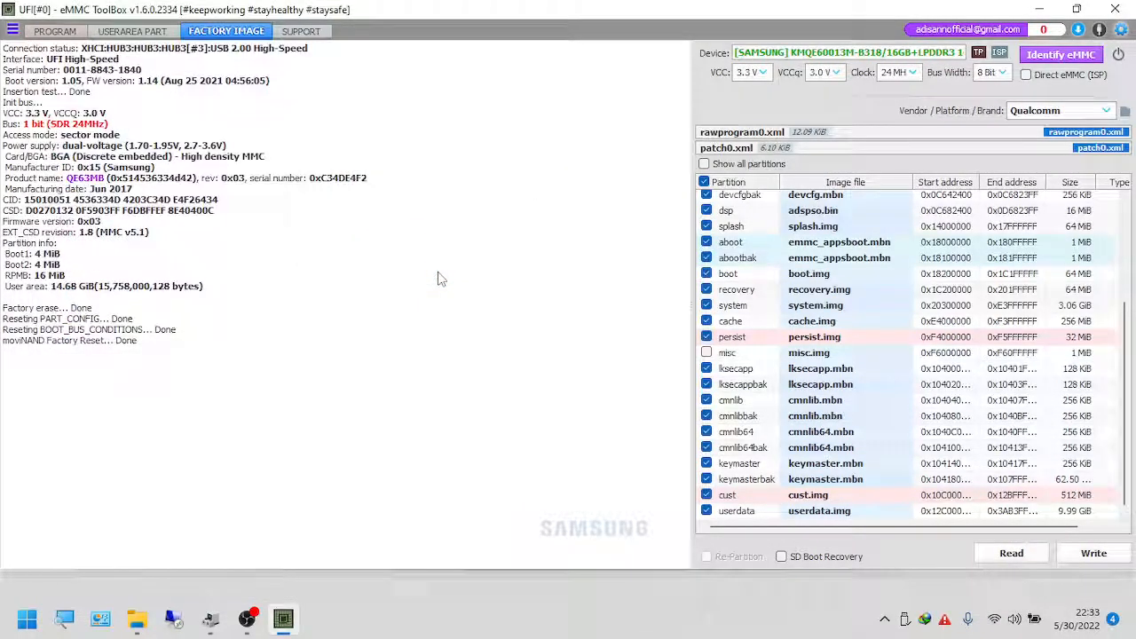
Step: Load patch0.xml from the same rolex firmware images folder as the patch file
double_click(1048, 151)
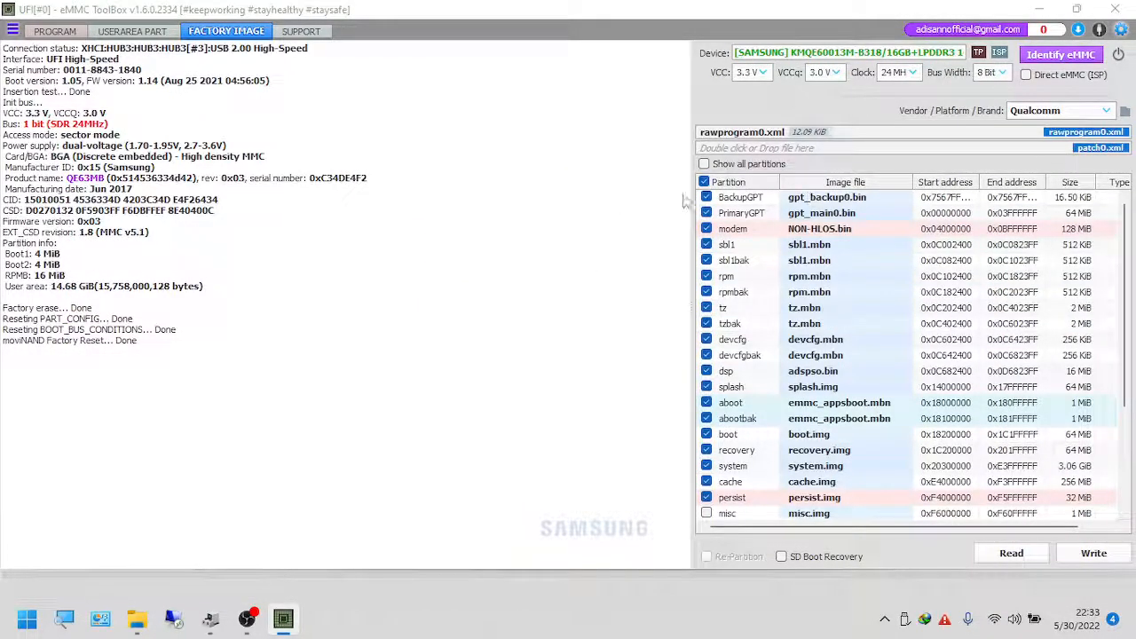
scroll(457, 216, "down", 3)
left_click(325, 93)
right_click(324, 93)
left_click(348, 165)
key("Return")
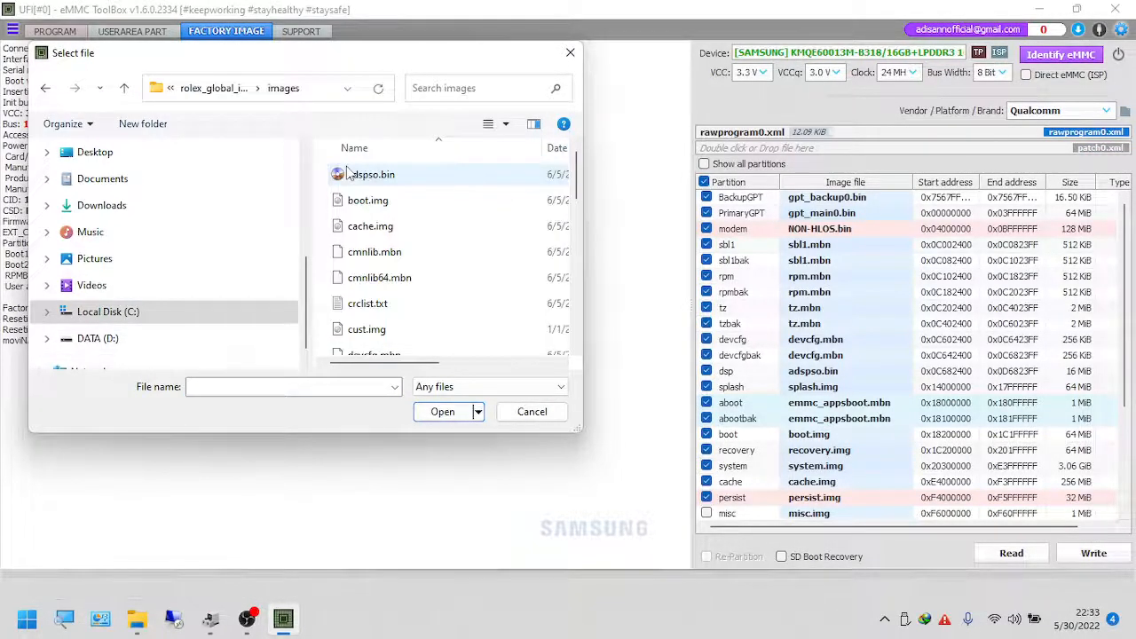
left_click(444, 254)
scroll(448, 258, "down", 3)
double_click(448, 257)
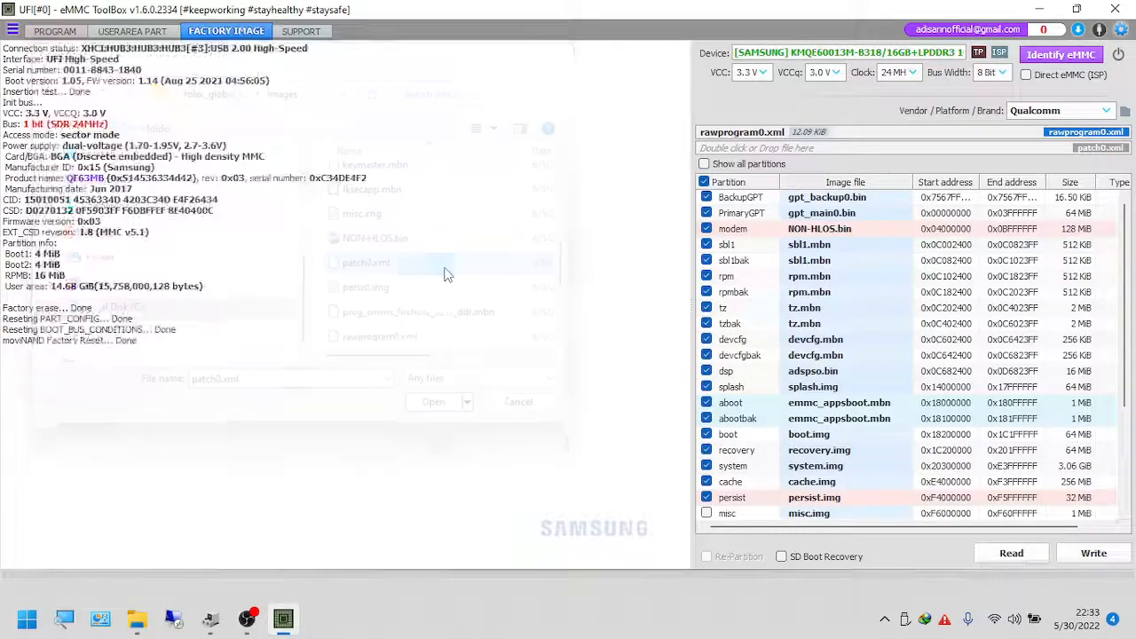
Step: Check the partitions selected for writing and start writing the factory firmware to the eMMC
scroll(799, 391, "down", 3)
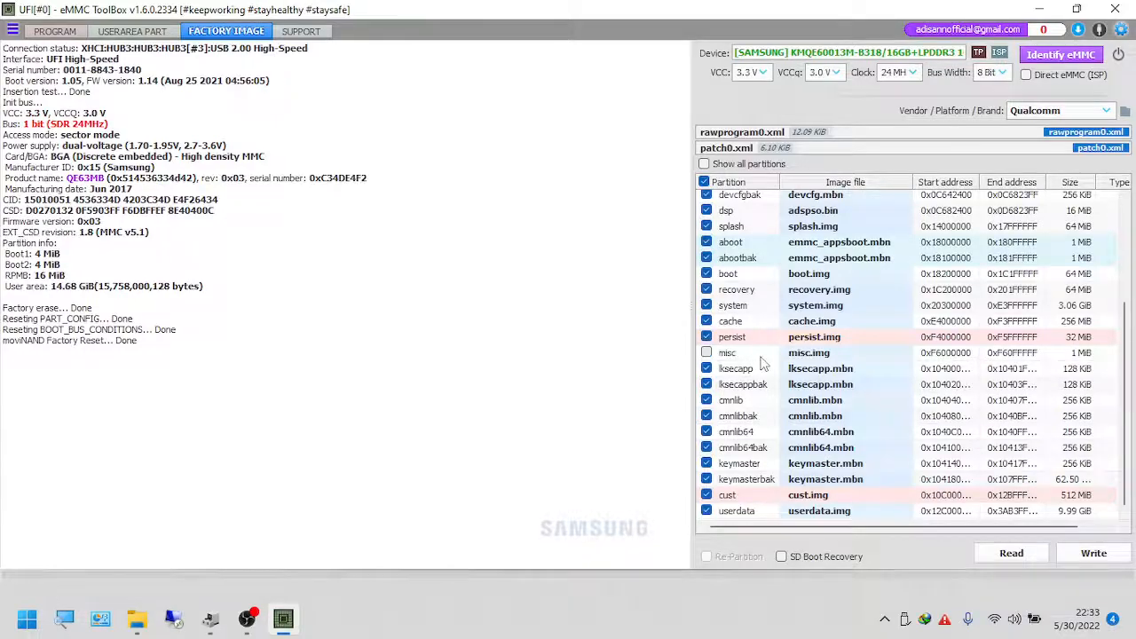
scroll(771, 366, "up", 2)
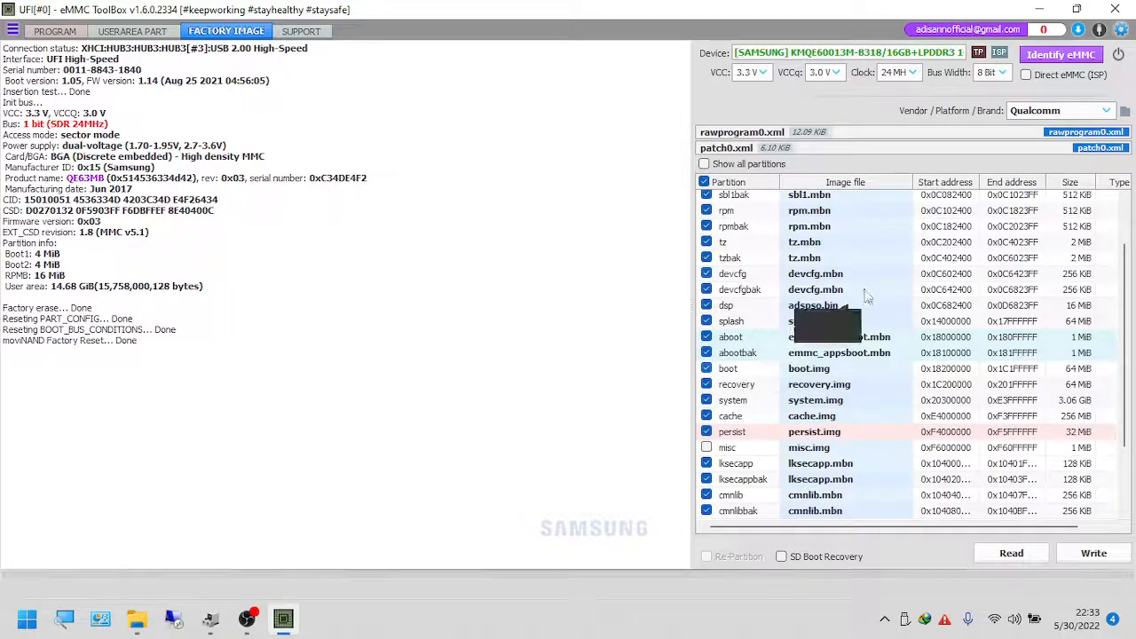
scroll(842, 267, "up", 2)
scroll(792, 257, "down", 4)
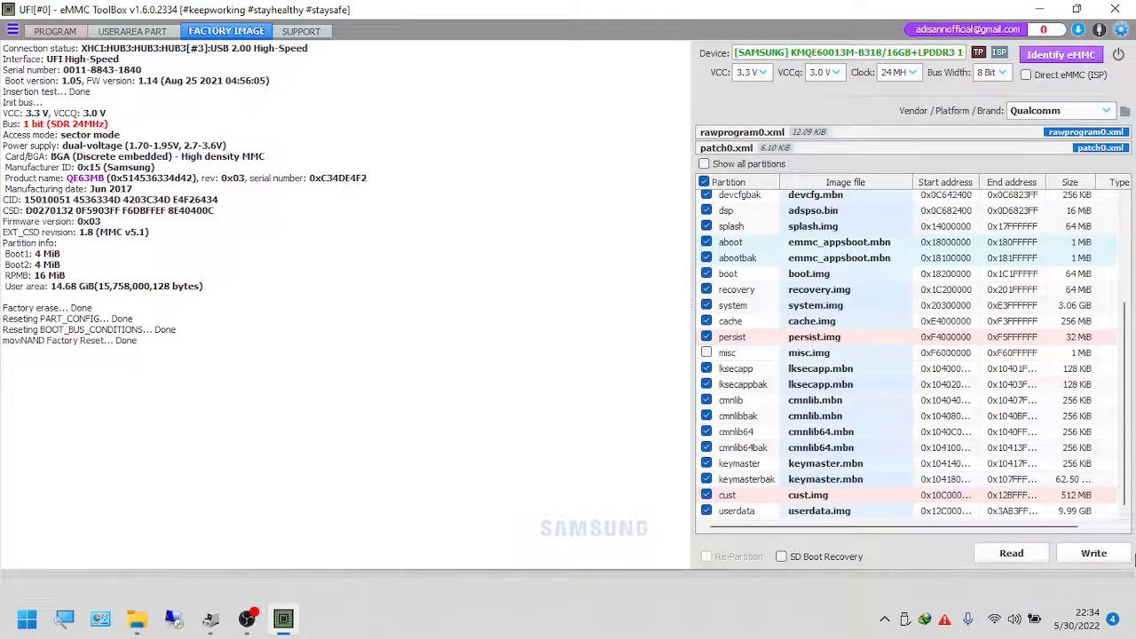
left_click(1093, 553)
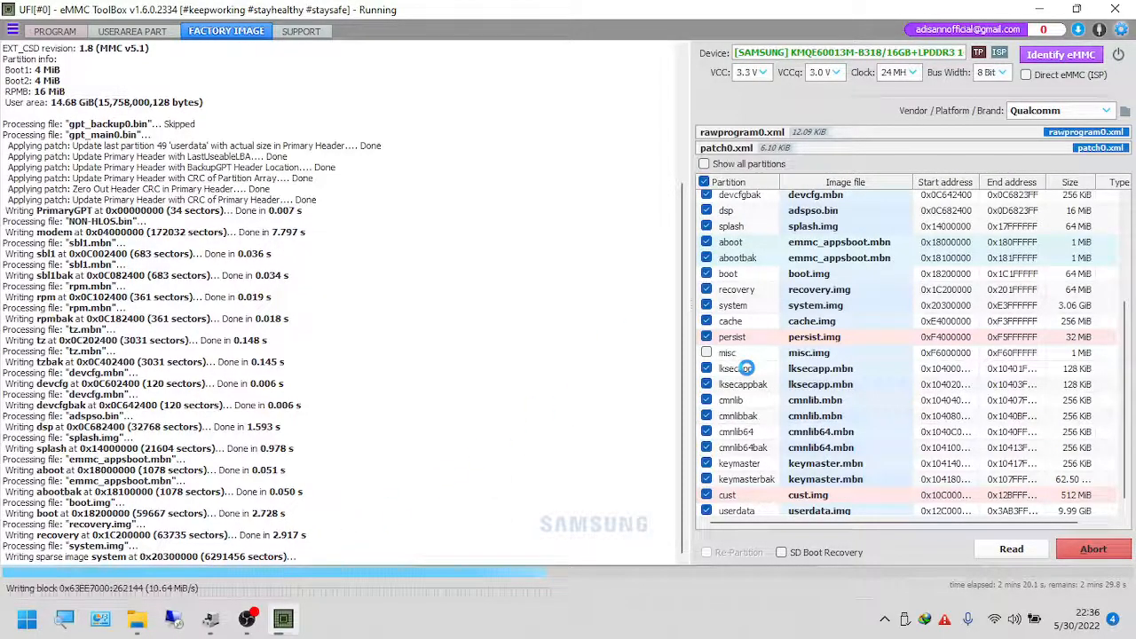
Step: Examine the partition list from BackupGPT to userdata while the firmware write runs
scroll(745, 367, "down", 1)
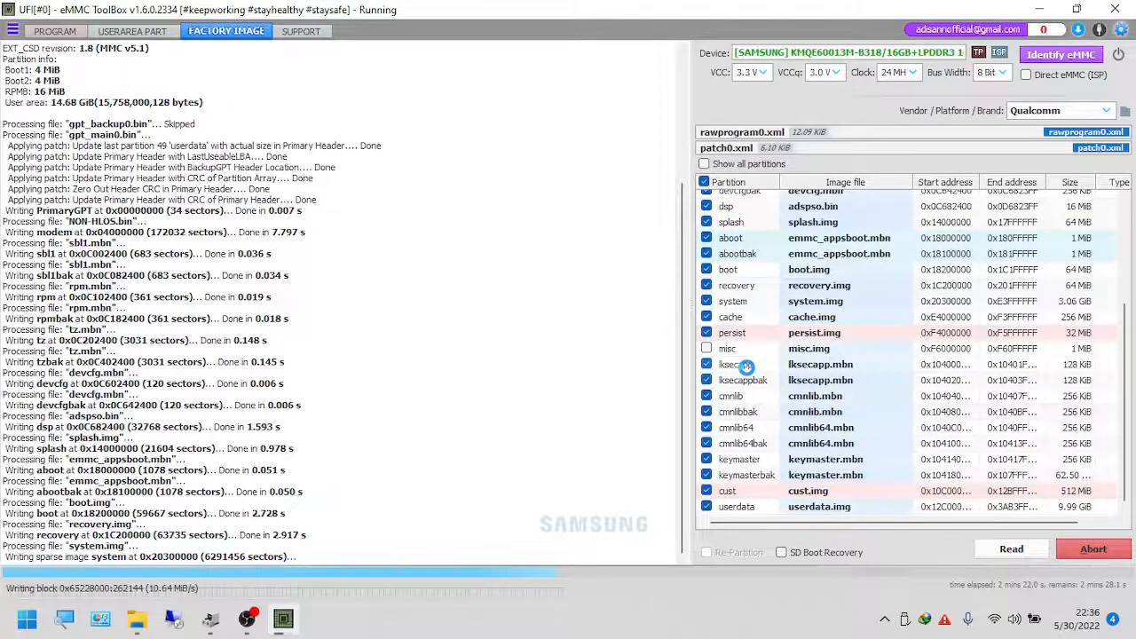
scroll(745, 369, "up", 4)
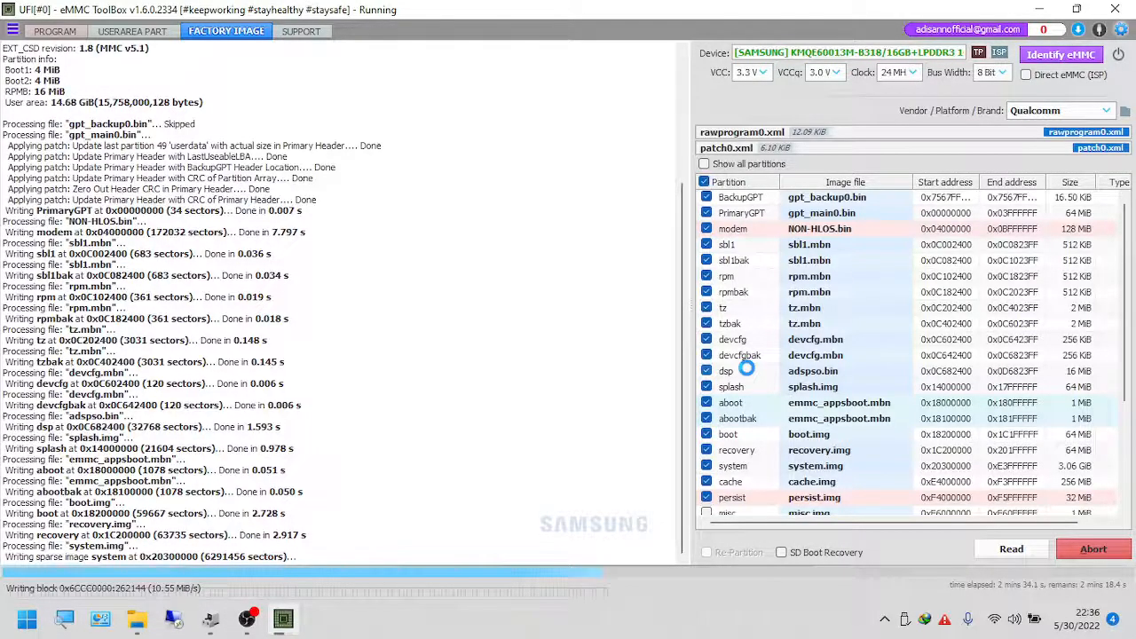
scroll(746, 365, "down", 1)
scroll(746, 368, "down", 3)
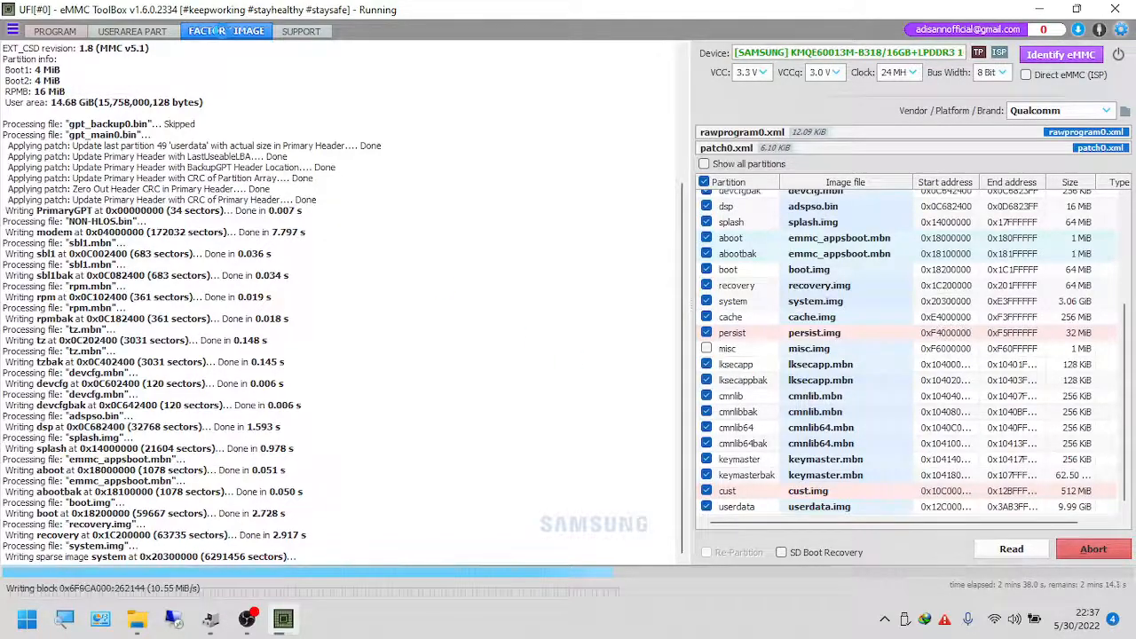
scroll(878, 312, "up", 4)
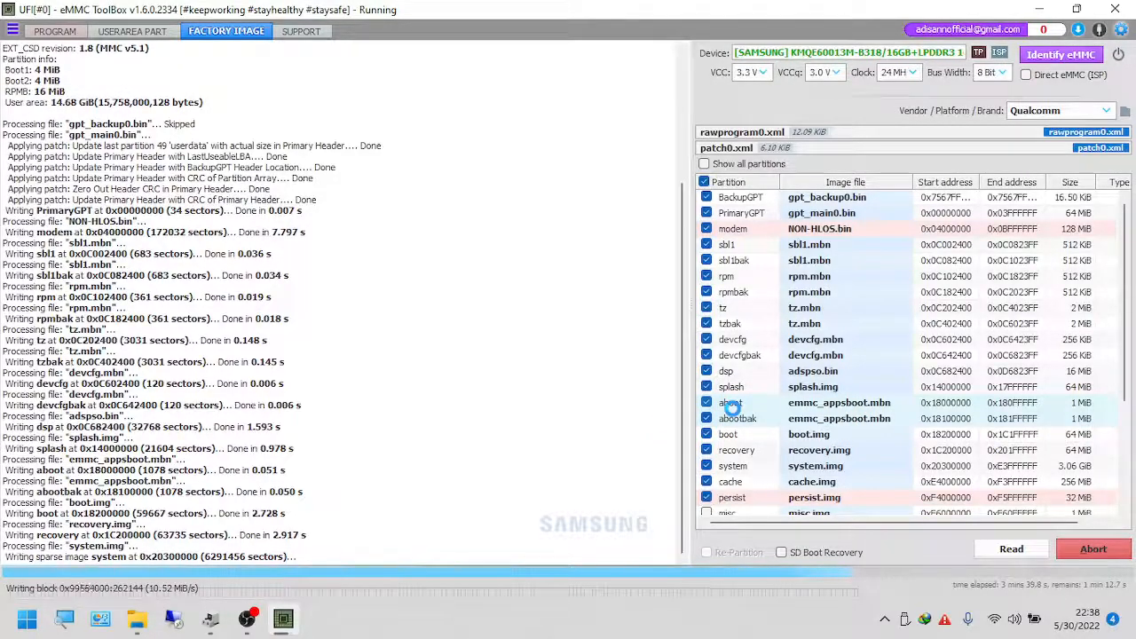
scroll(803, 473, "down", 2)
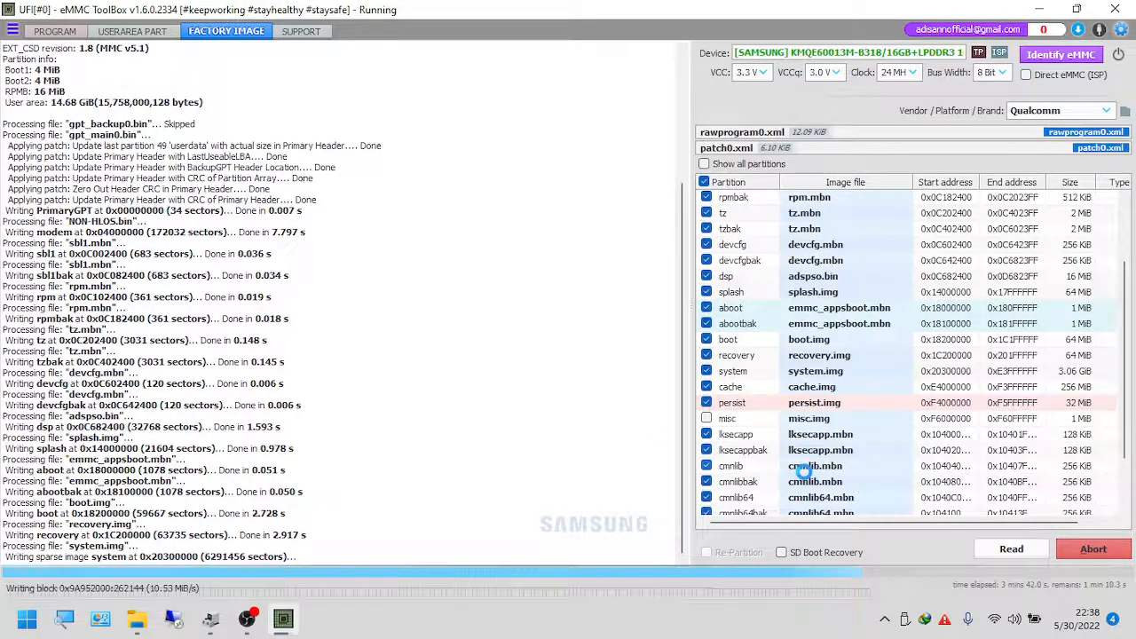
scroll(803, 473, "down", 2)
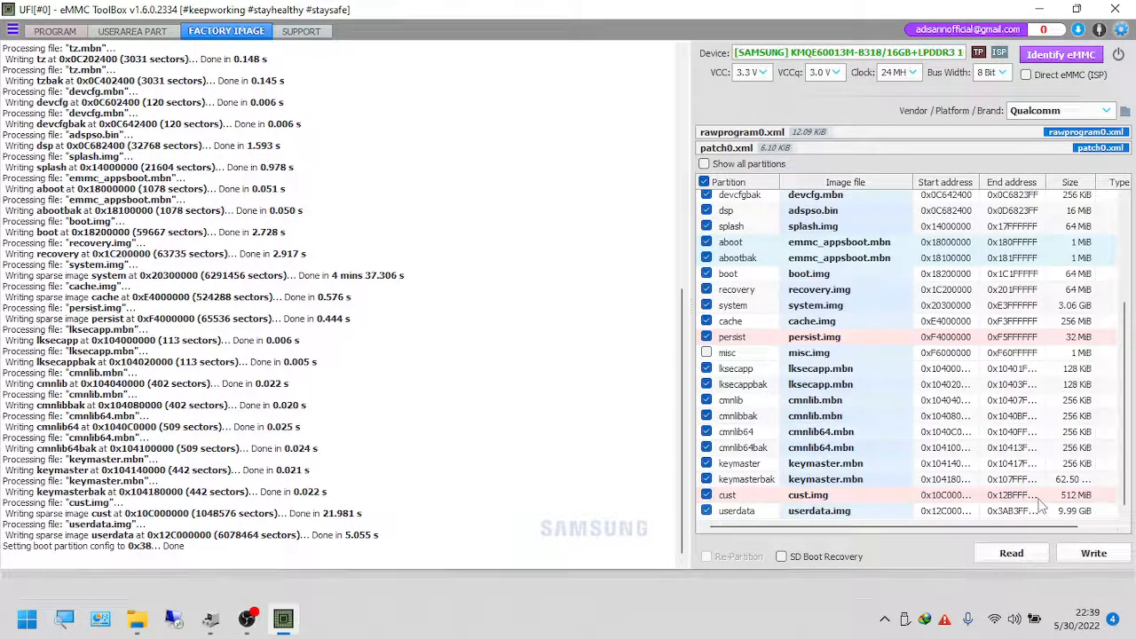
Step: Check the userdata partition entry and the boot partition config line at the end of the write log
left_click(1082, 512)
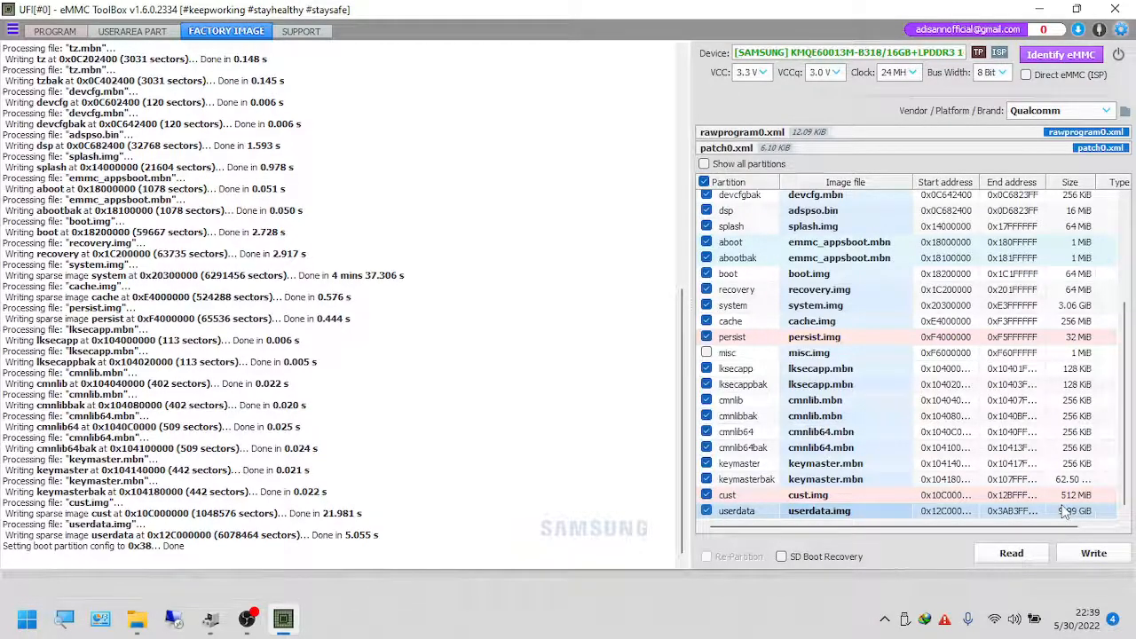
left_click(215, 550)
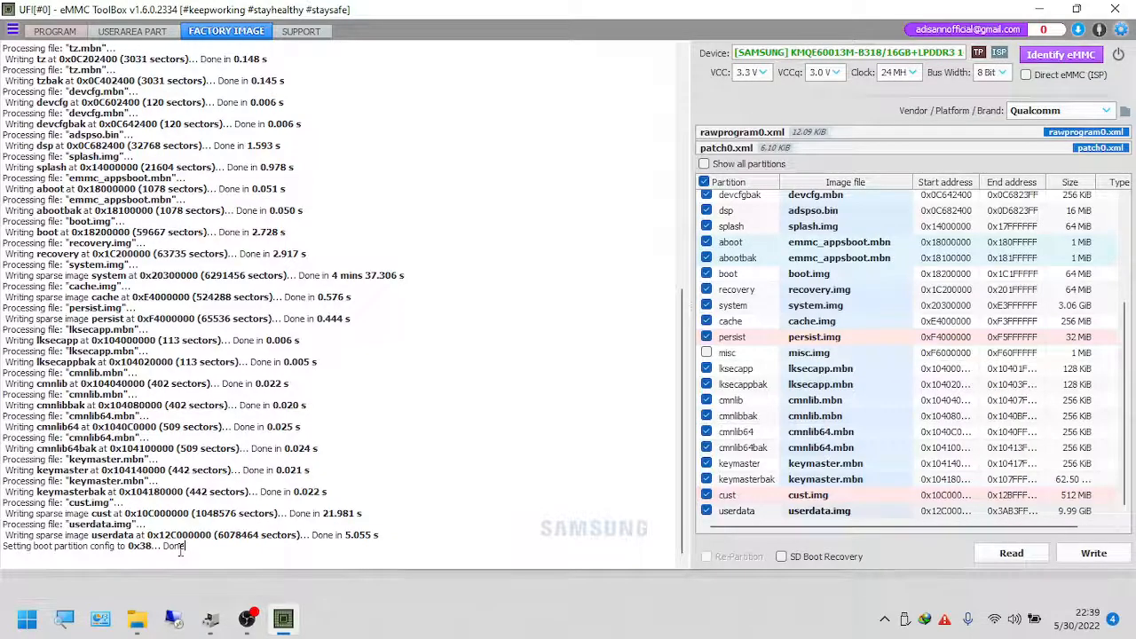
left_click_drag(187, 549, 3, 548)
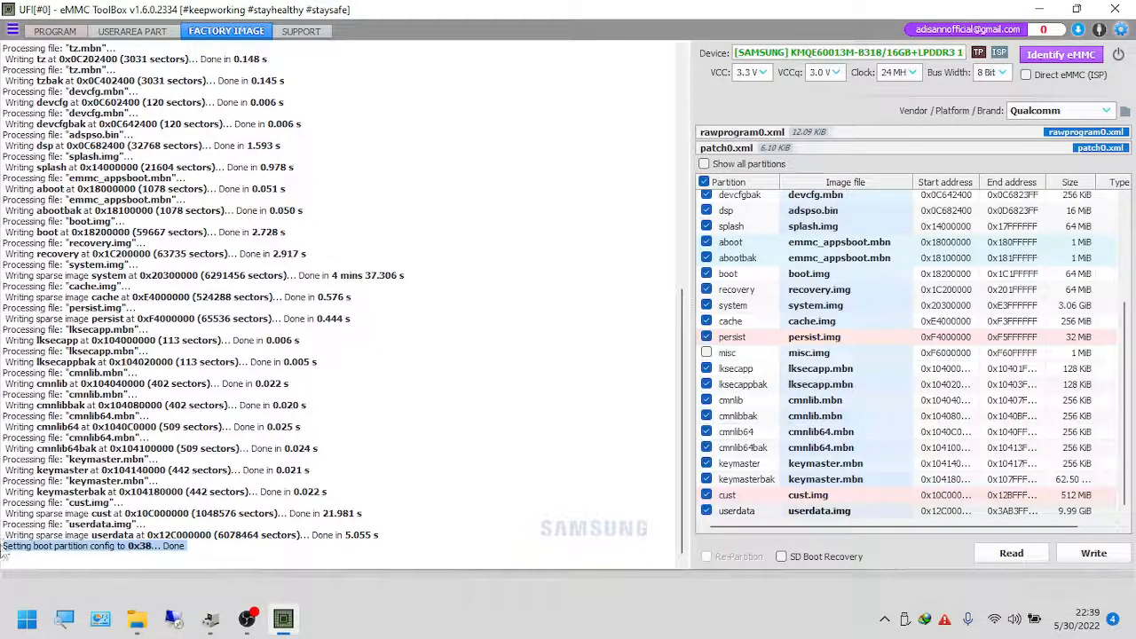
left_click(134, 549)
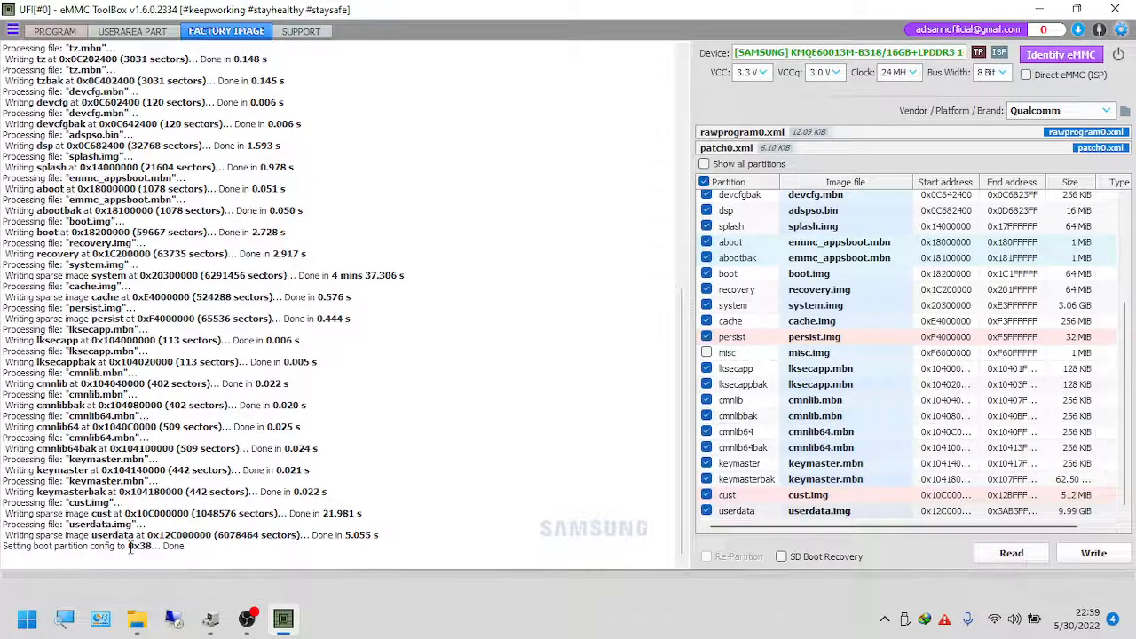
left_click(310, 564)
Step: Identify the eMMC again and examine the Android system info section of the log
left_click(40, 36)
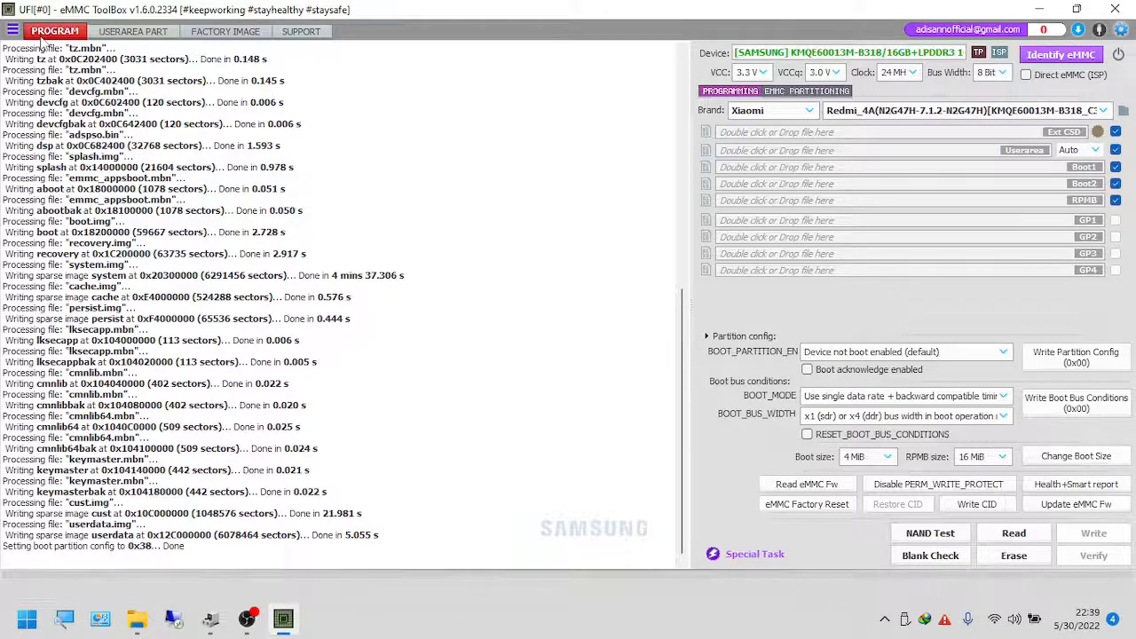
left_click(1058, 54)
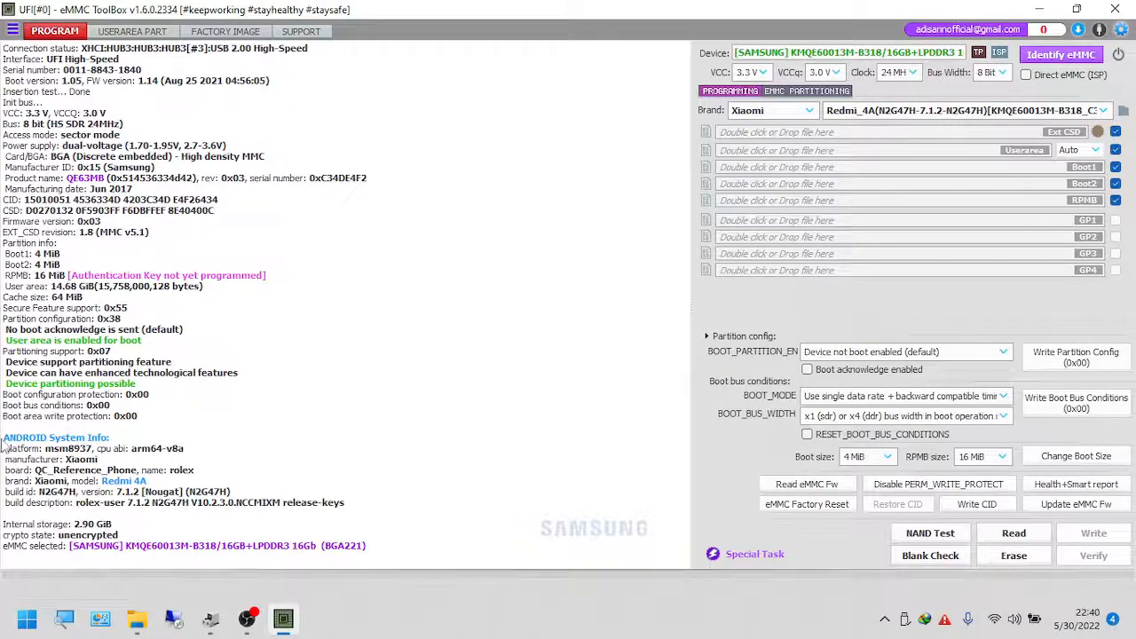
left_click_drag(3, 437, 498, 552)
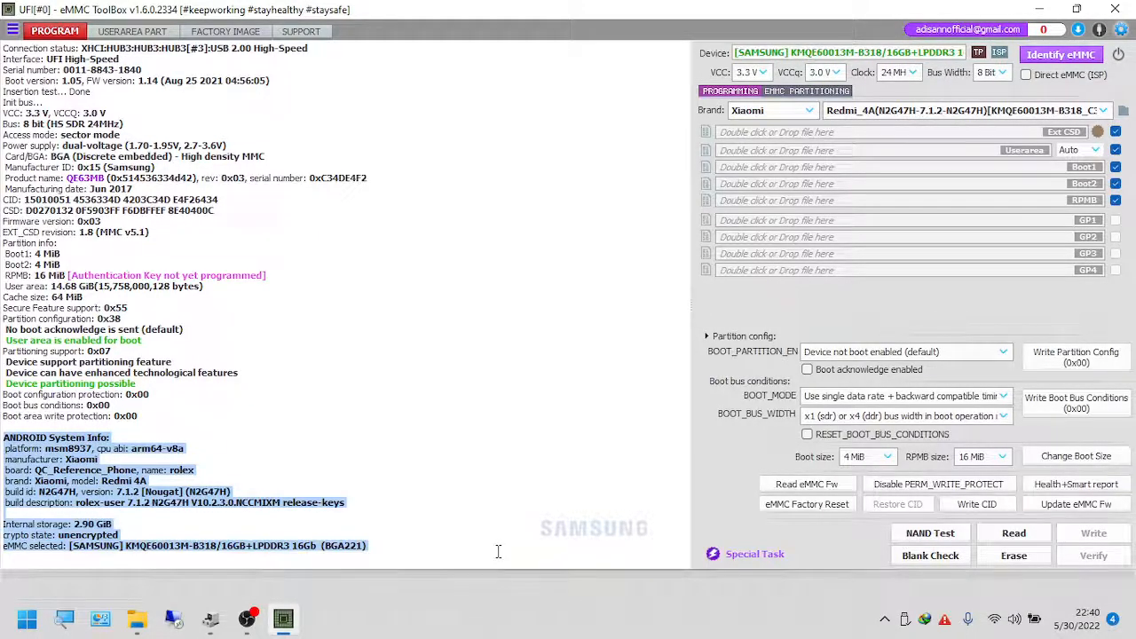
left_click(233, 517)
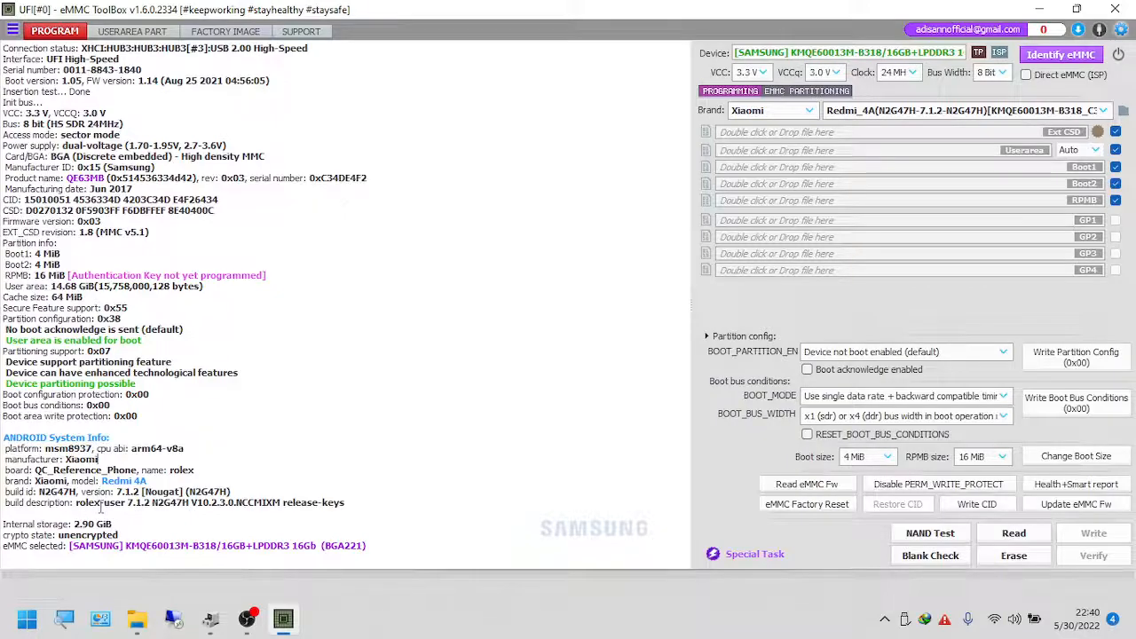
Step: Check the platform, device name, build description and Android version reported in the system info
left_click_drag(45, 448, 94, 448)
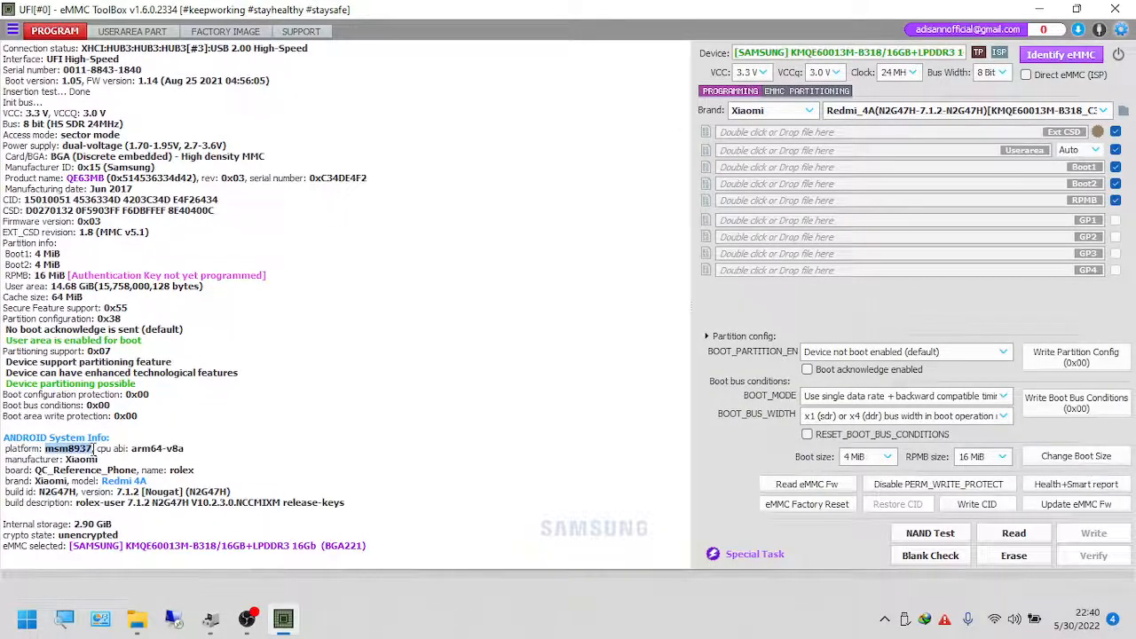
left_click(76, 445)
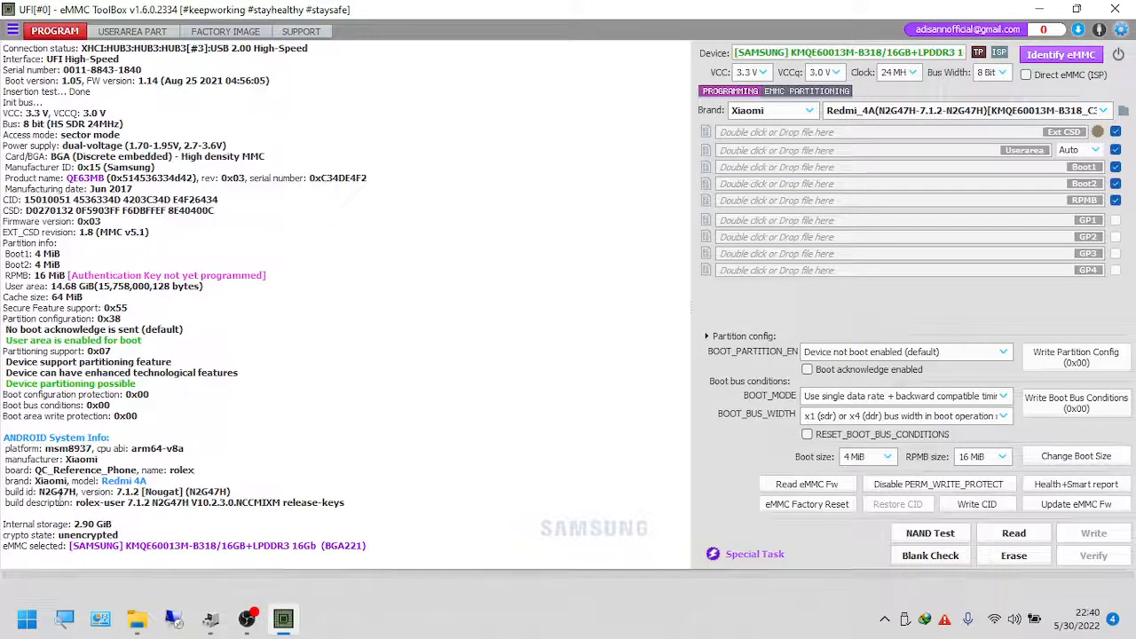
double_click(173, 470)
left_click(395, 500)
left_click_drag(75, 502, 369, 504)
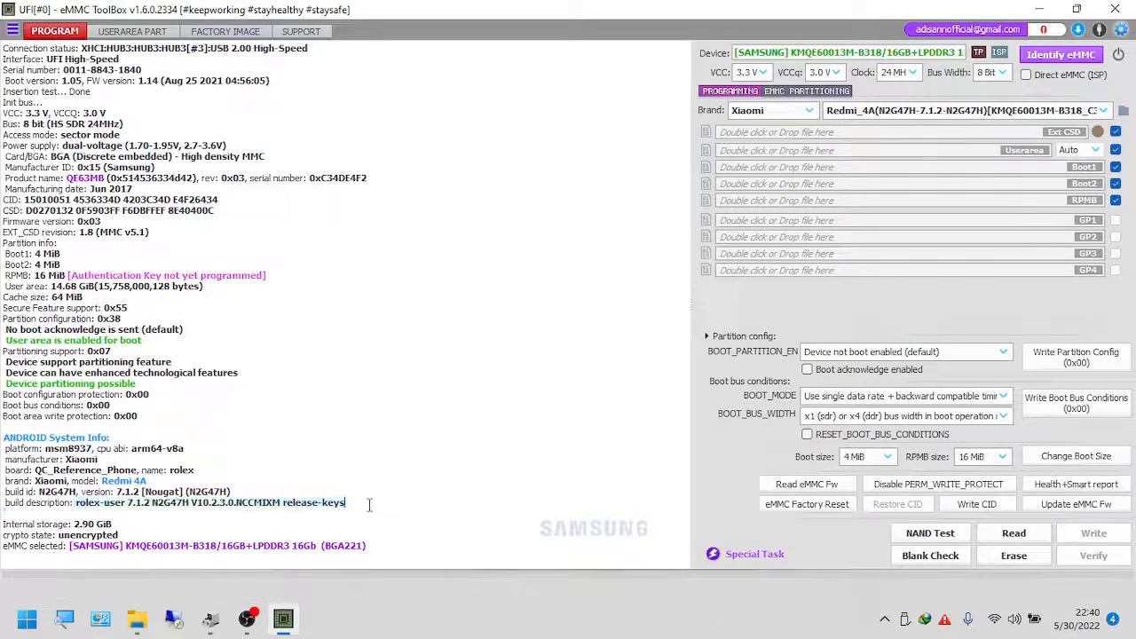
left_click_drag(117, 493, 139, 493)
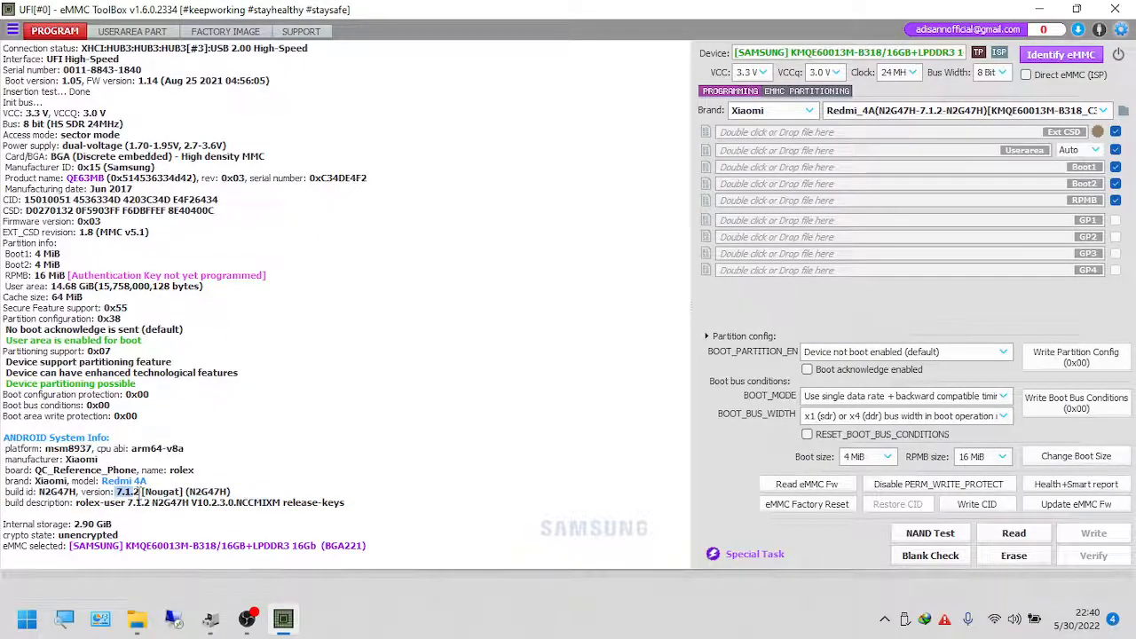
left_click_drag(320, 474, 342, 483)
left_click(376, 494)
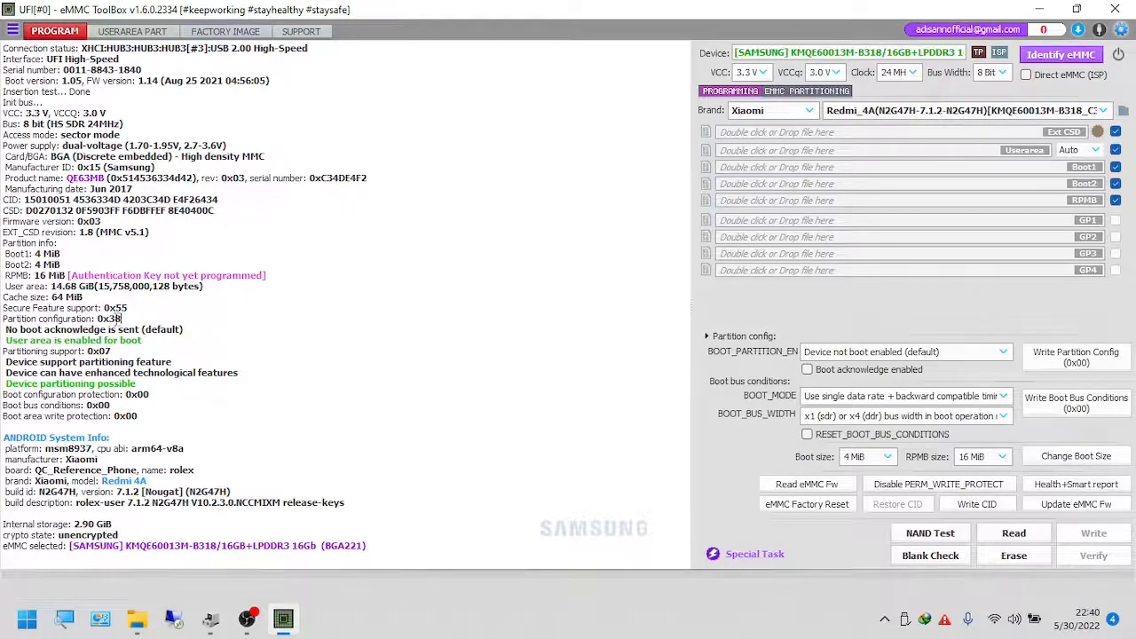
Step: Check the partition configuration line in the eMMC identification log
left_click_drag(121, 319, 3, 317)
left_click(146, 318)
mouse_move(107, 316)
left_click(474, 559)
Step: Open the user area partition table and identify the eMMC again
left_click(129, 32)
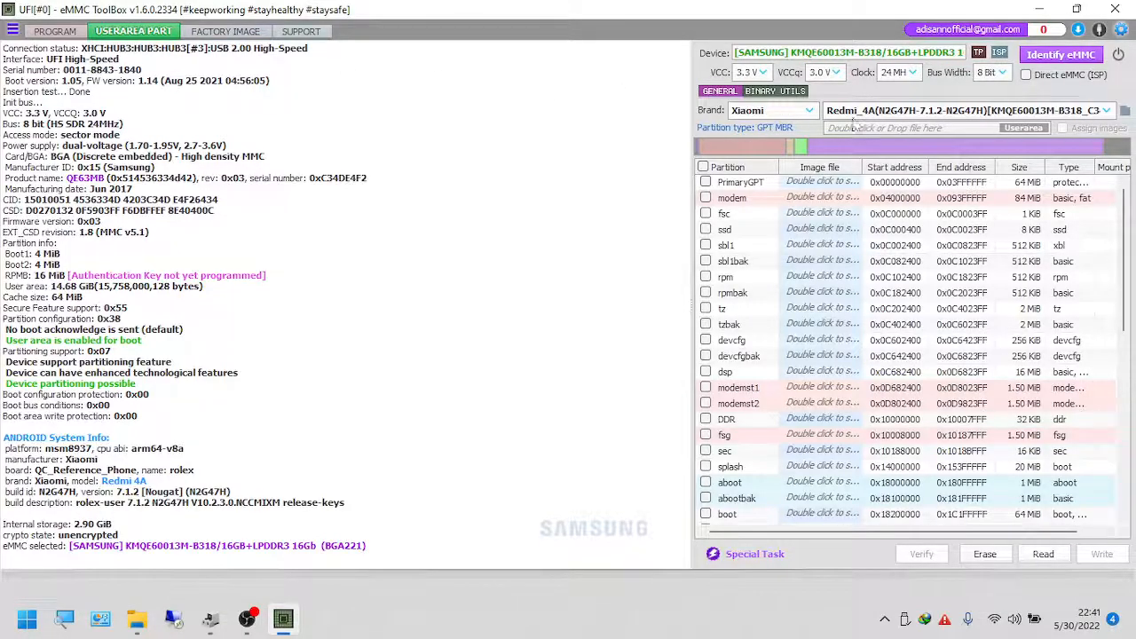
left_click(1094, 57)
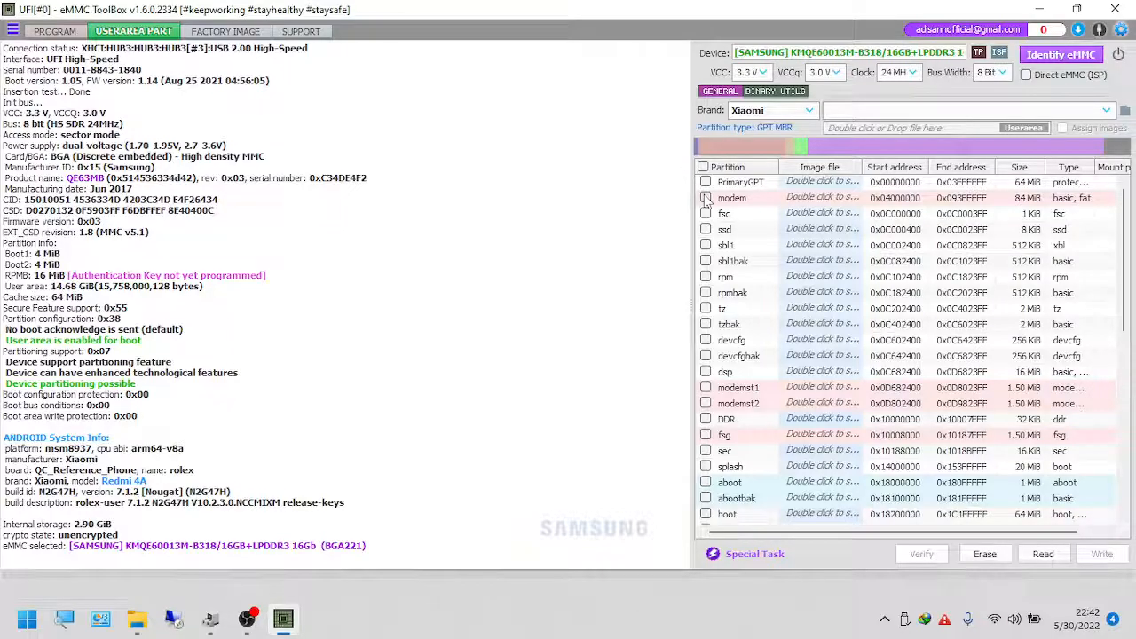
scroll(1130, 330, "down", 3)
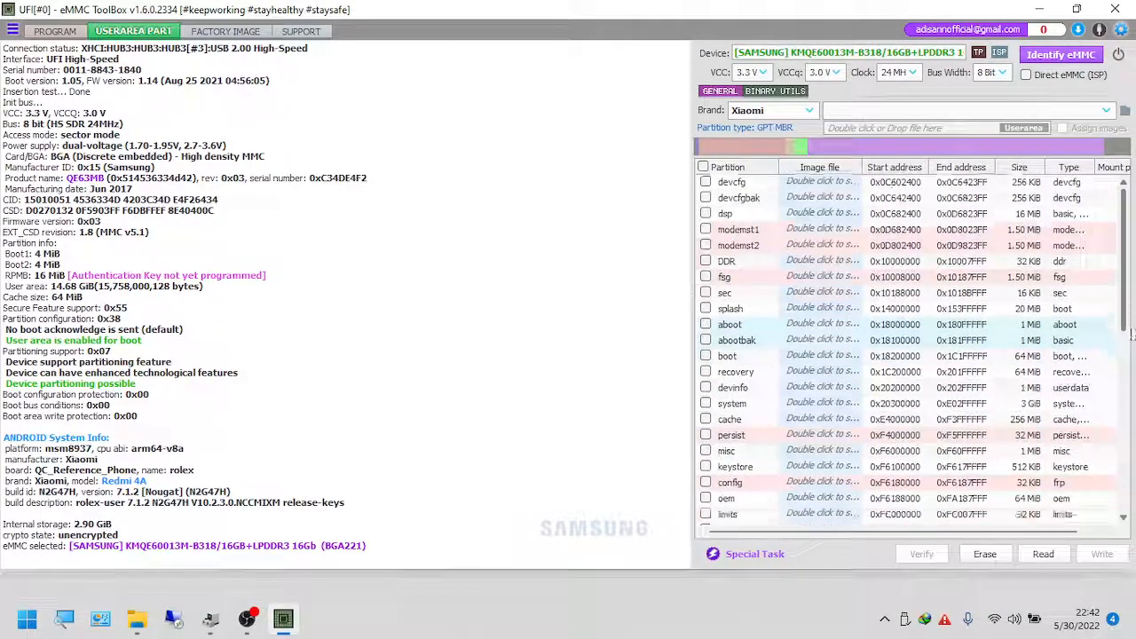
scroll(1130, 330, "down", 3)
left_click(704, 312)
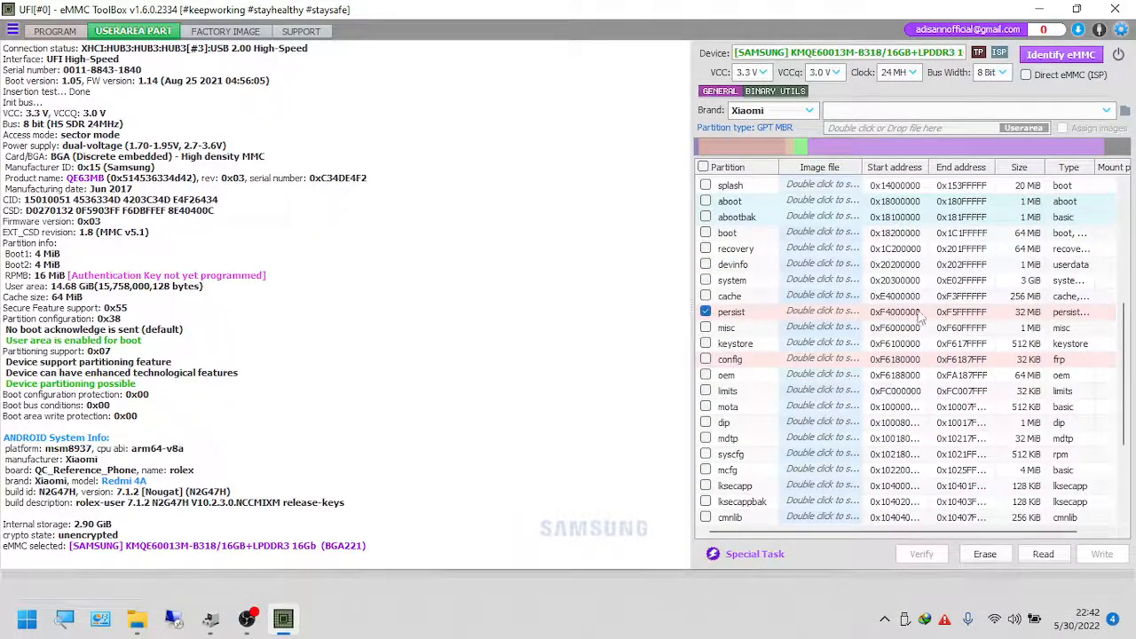
scroll(1125, 372, "down", 3)
left_click(706, 500)
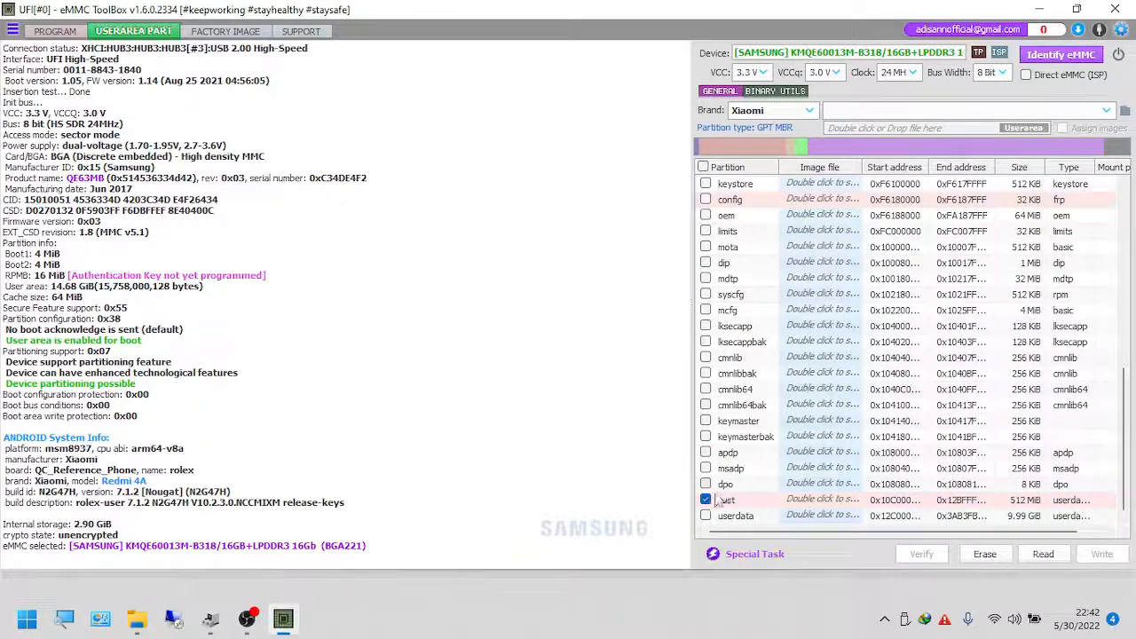
scroll(1121, 339, "up", 5)
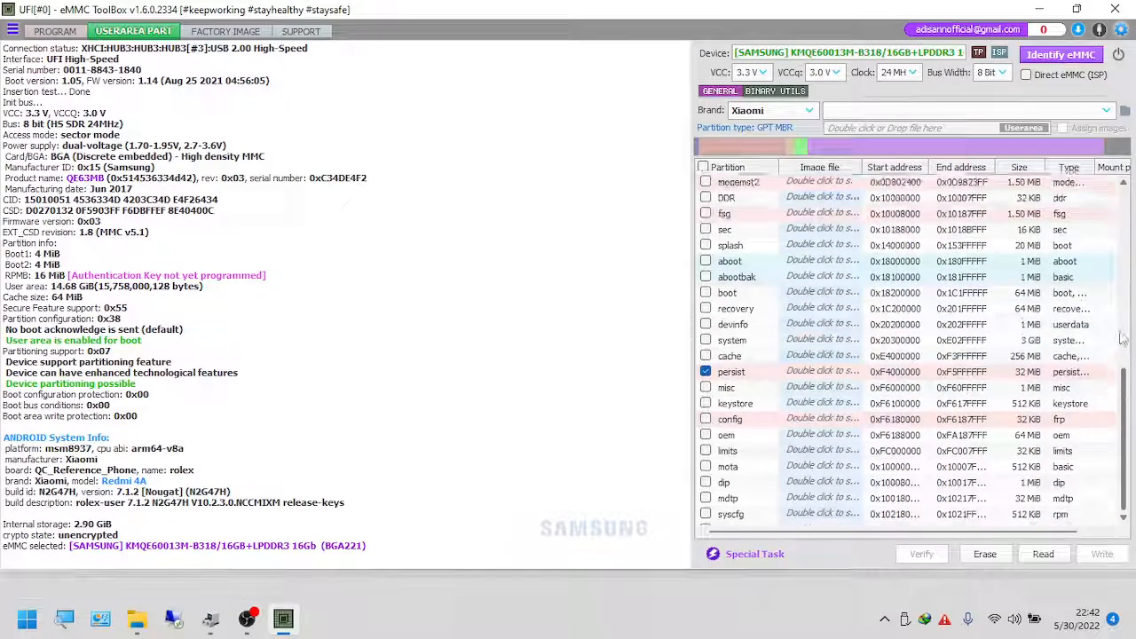
left_click(705, 376)
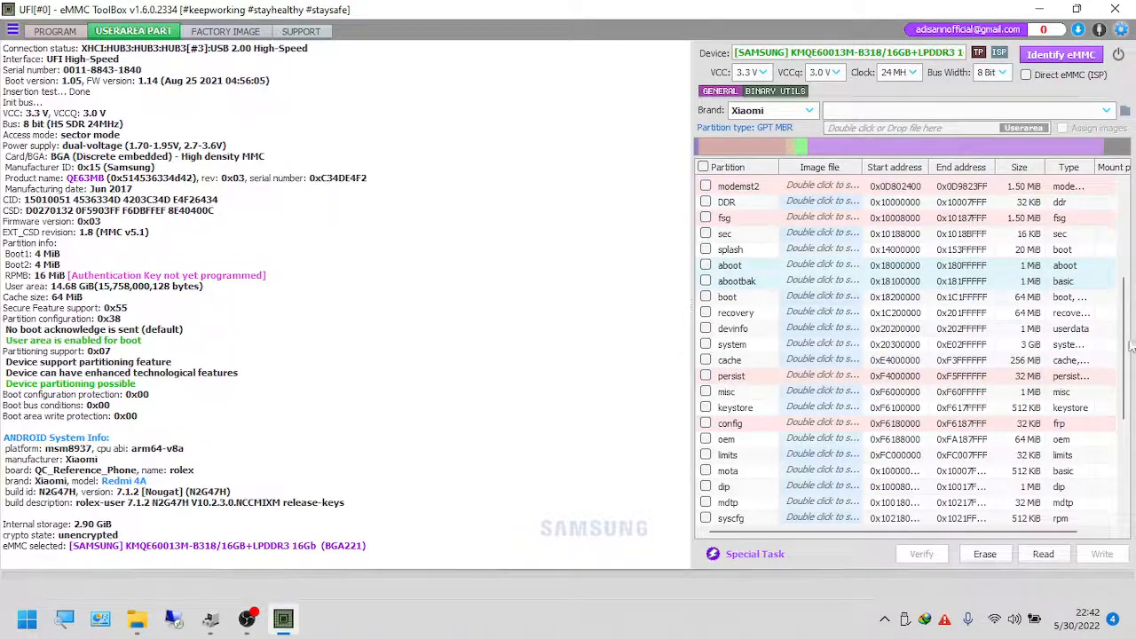
scroll(1127, 346, "up", 5)
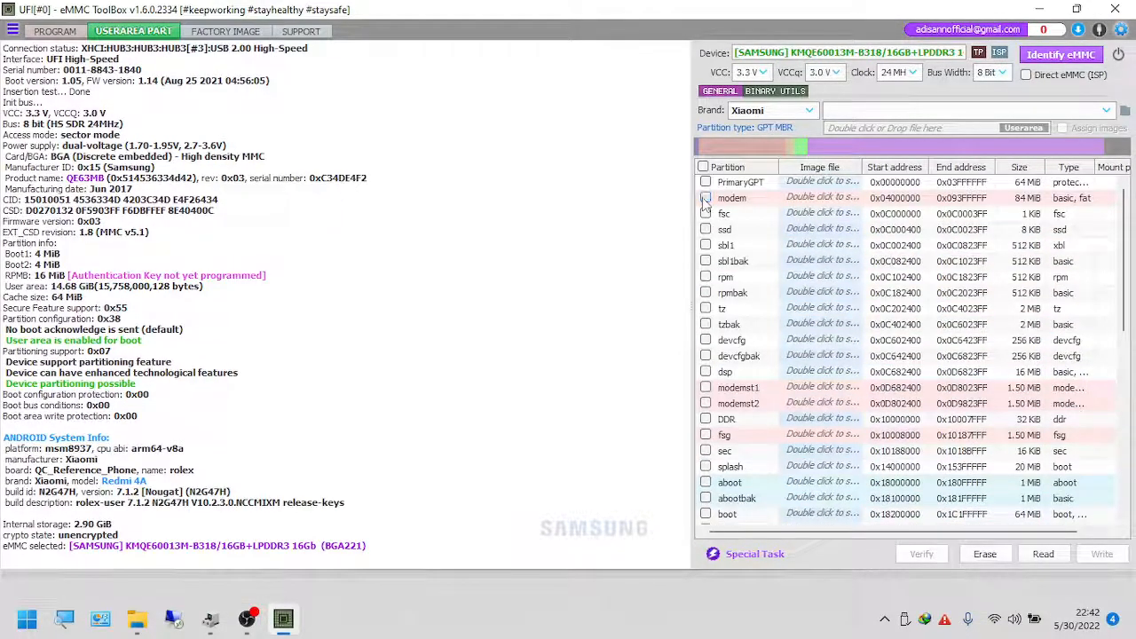
Step: Identify the eMMC again and load the Xiaomi Redmi_4A (N2G47H-7.1.2) backup for the user area
left_click(914, 109)
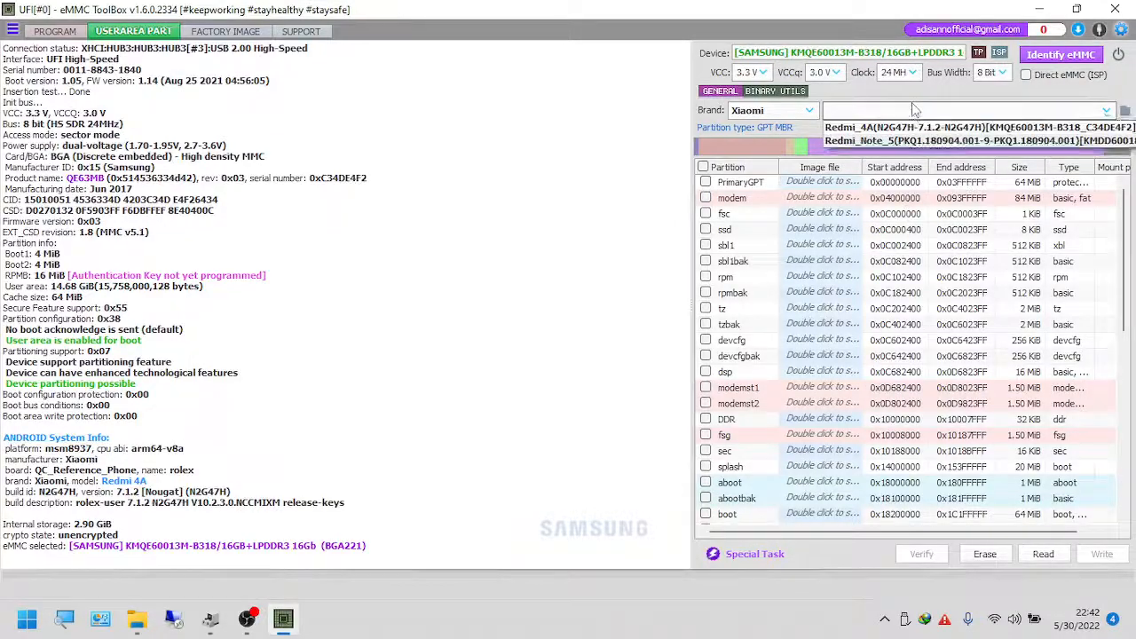
left_click(915, 127)
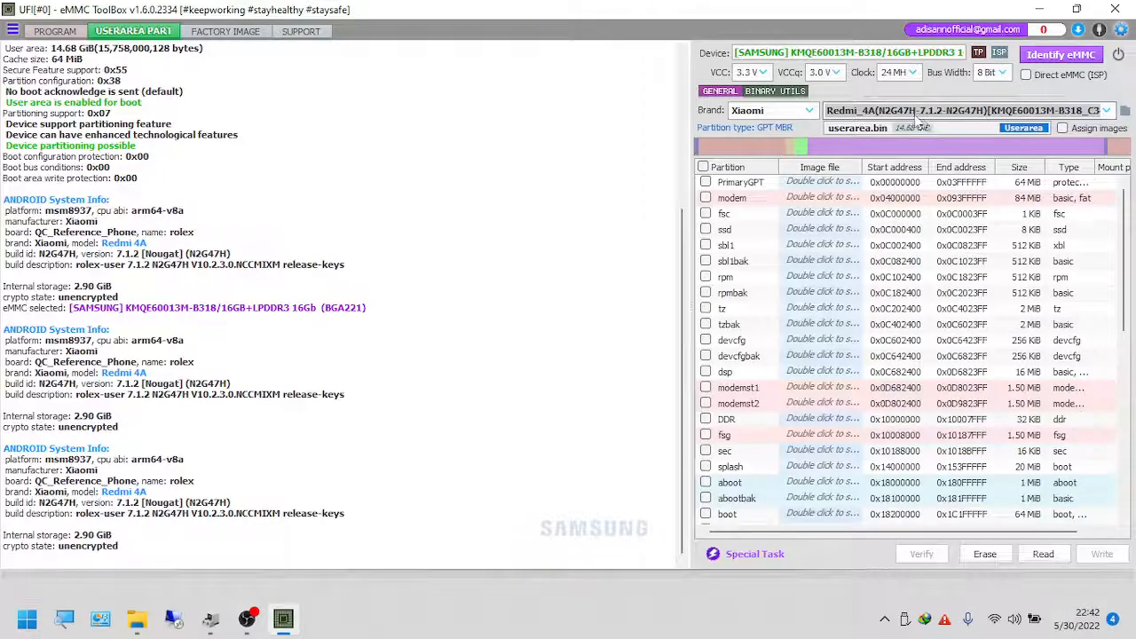
left_click(1052, 55)
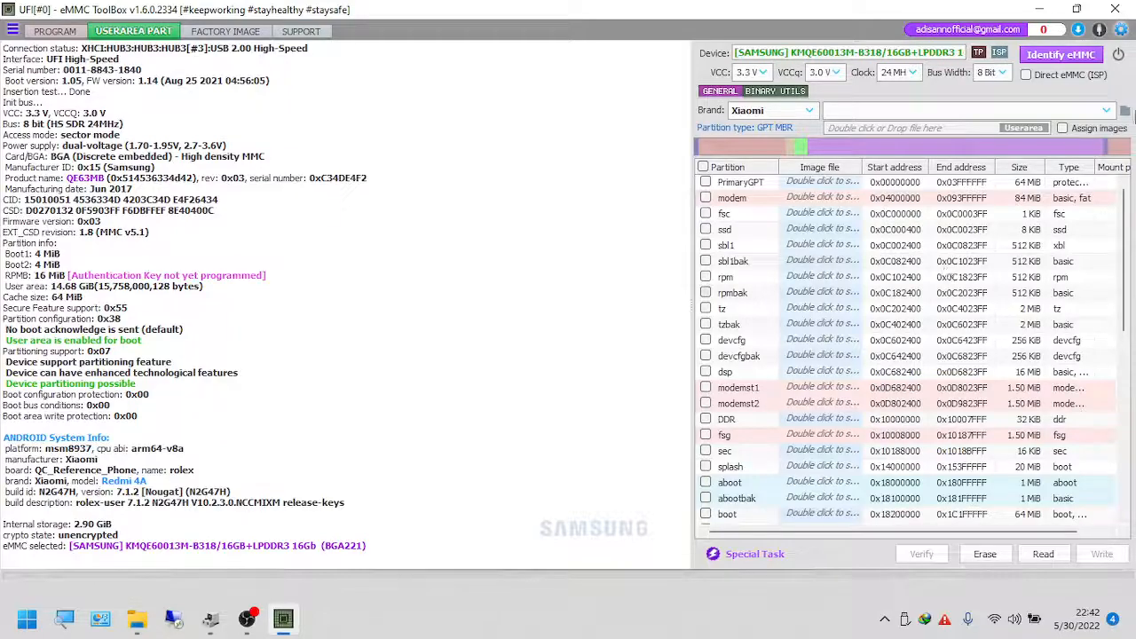
left_click(1105, 111)
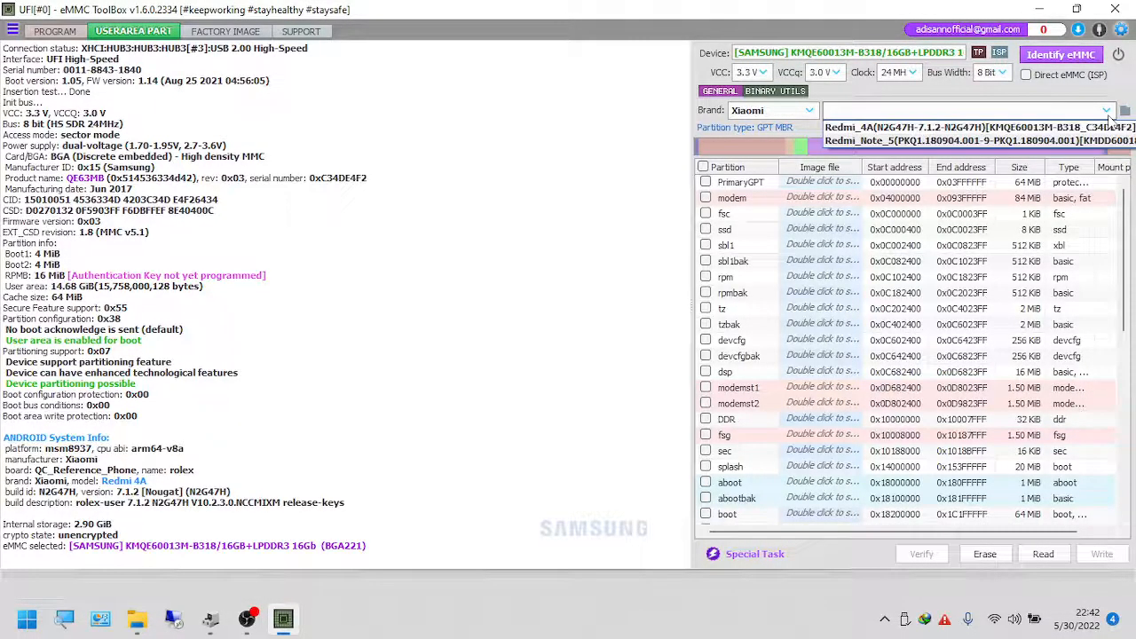
left_click(1105, 129)
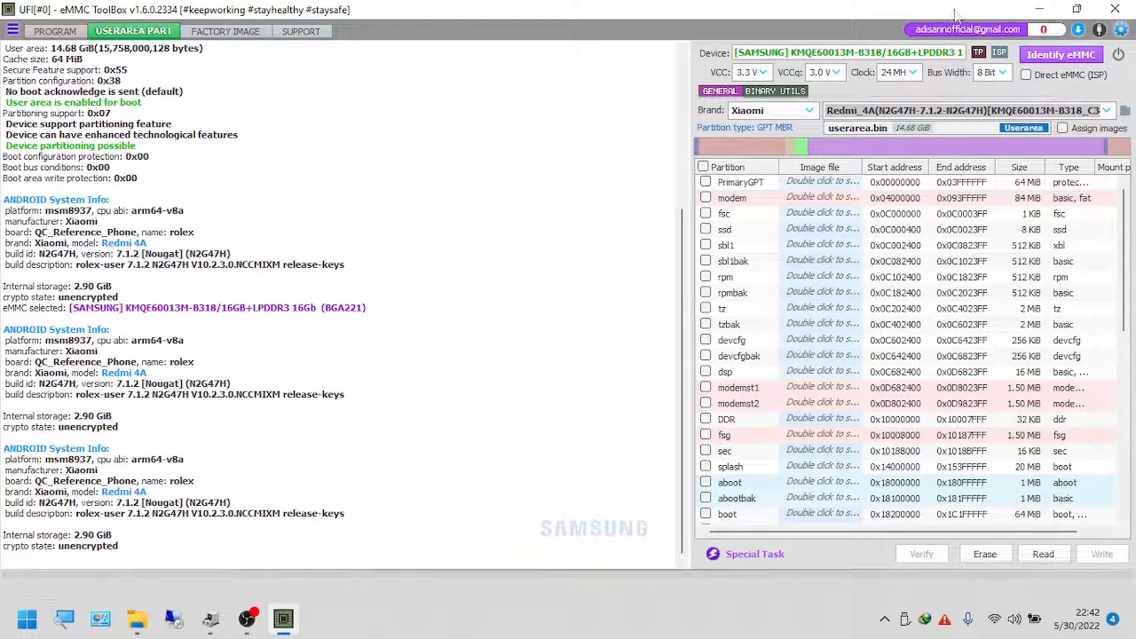
Step: Open the Redmi_4A backup's user_part folder and place its window beside the partition table
left_click(1124, 112)
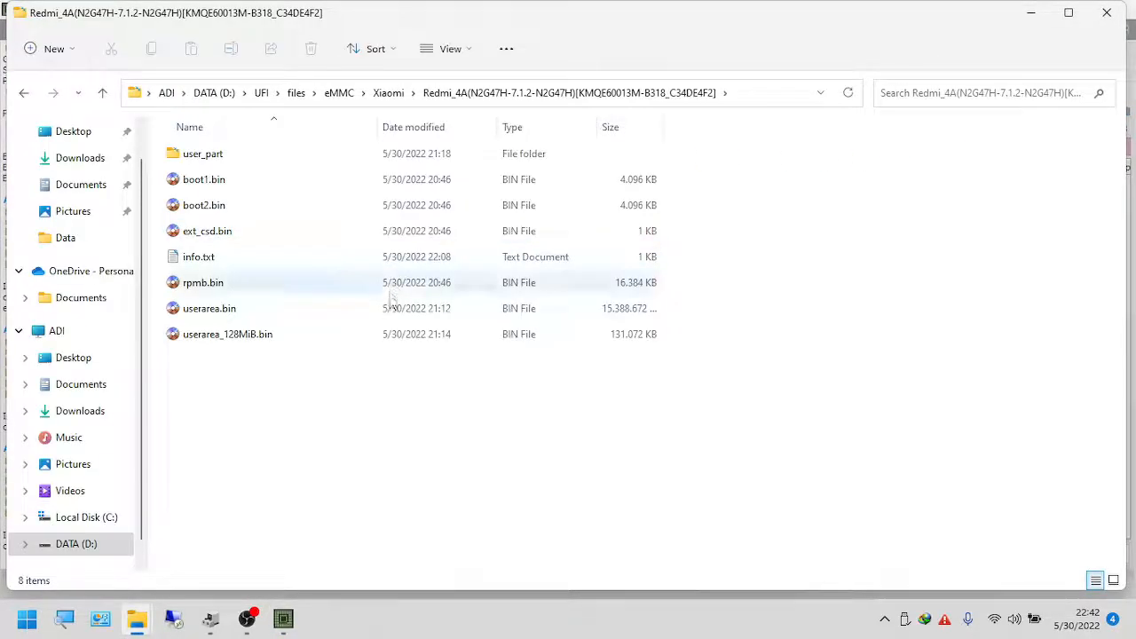
left_click(213, 159)
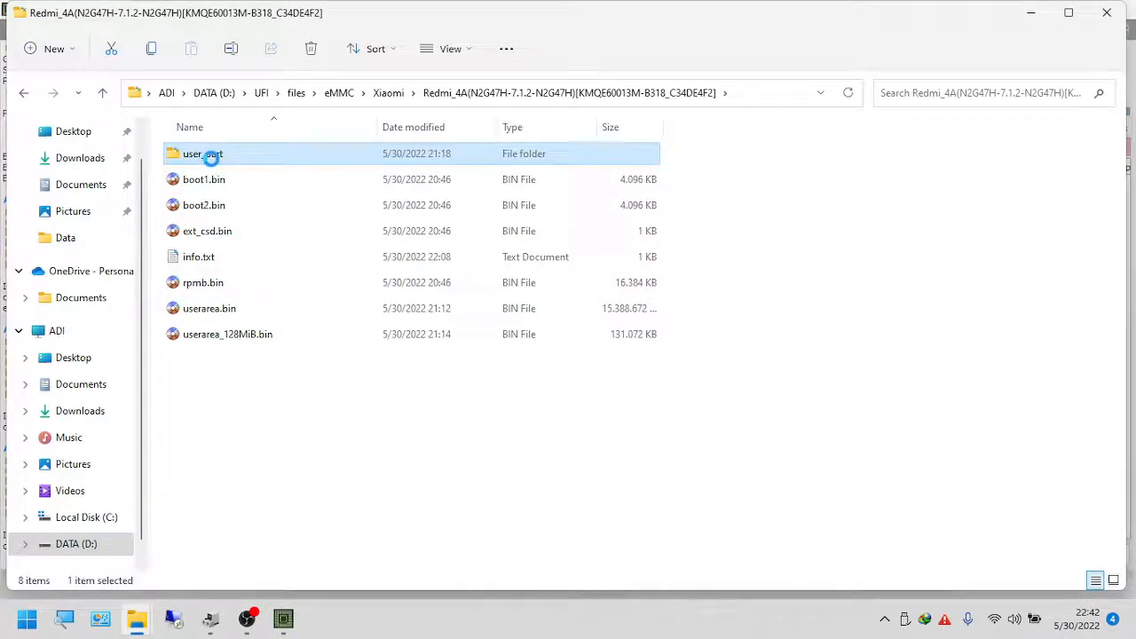
double_click(209, 157)
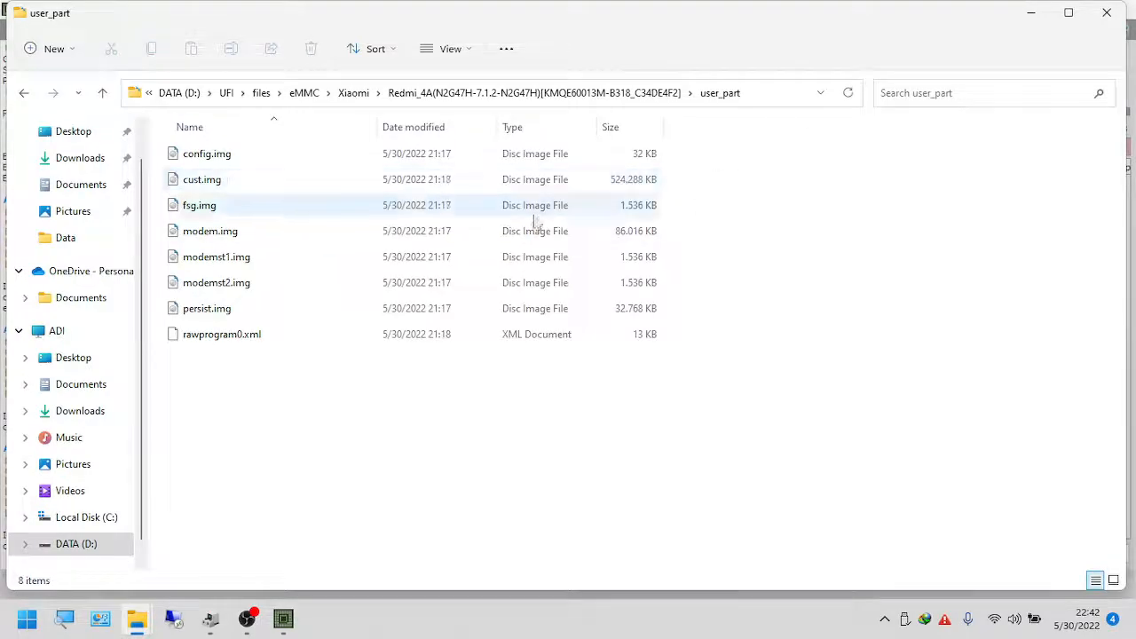
left_click_drag(667, 21, 661, 29)
double_click(661, 25)
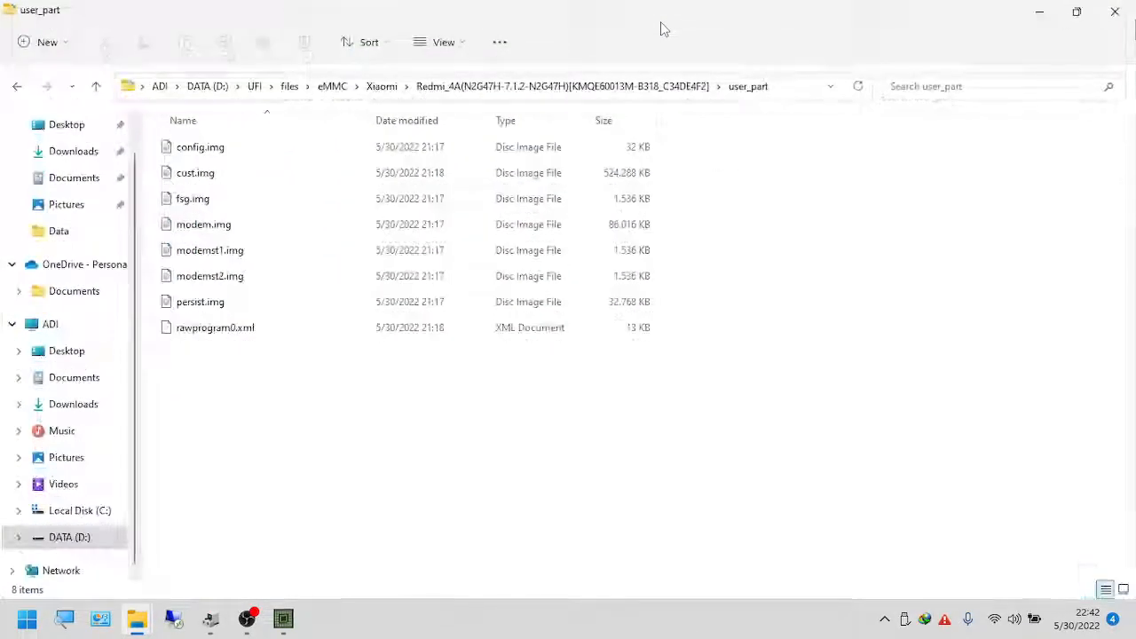
double_click(679, 11)
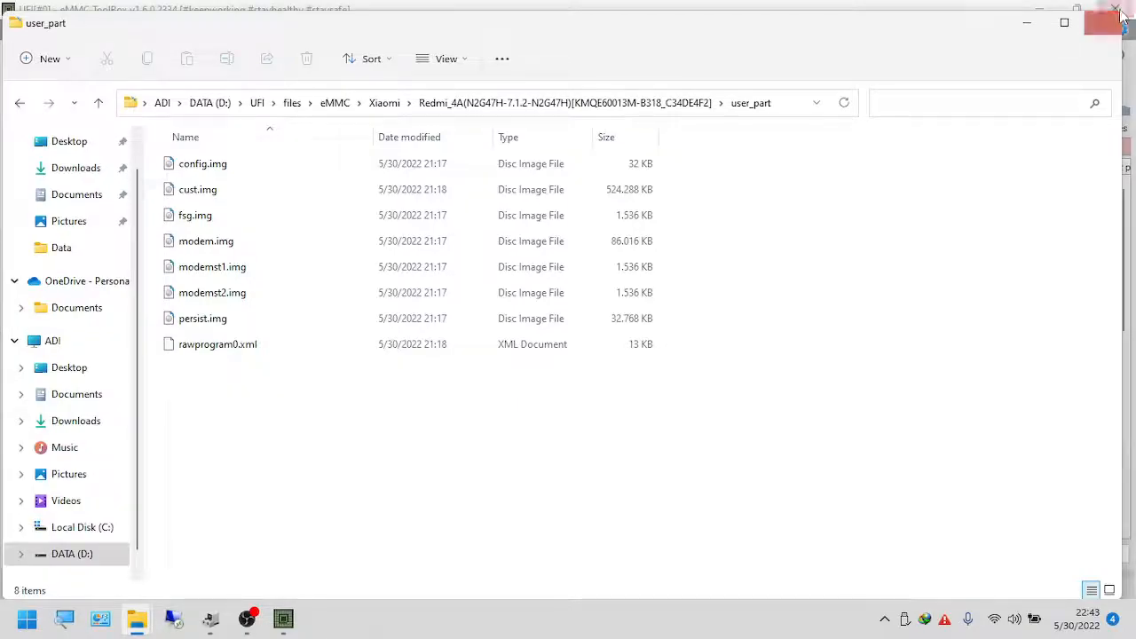
left_click_drag(1120, 12, 553, 50)
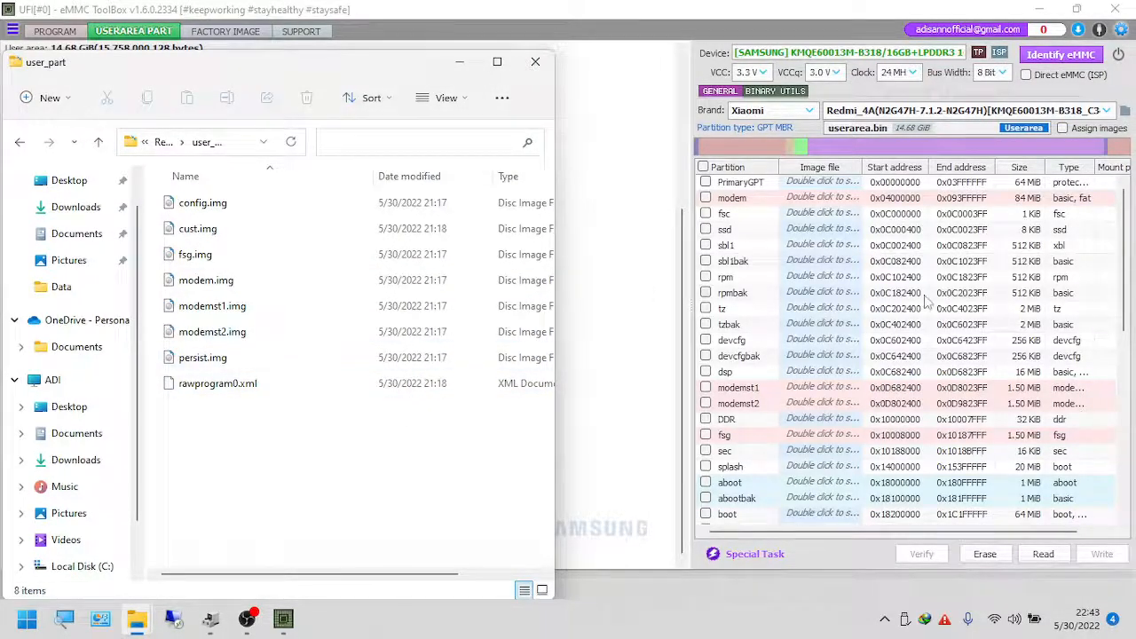
Step: Compare the highlighted security partitions in the table with the backup images in the user_part folder
scroll(923, 302, "down", 1)
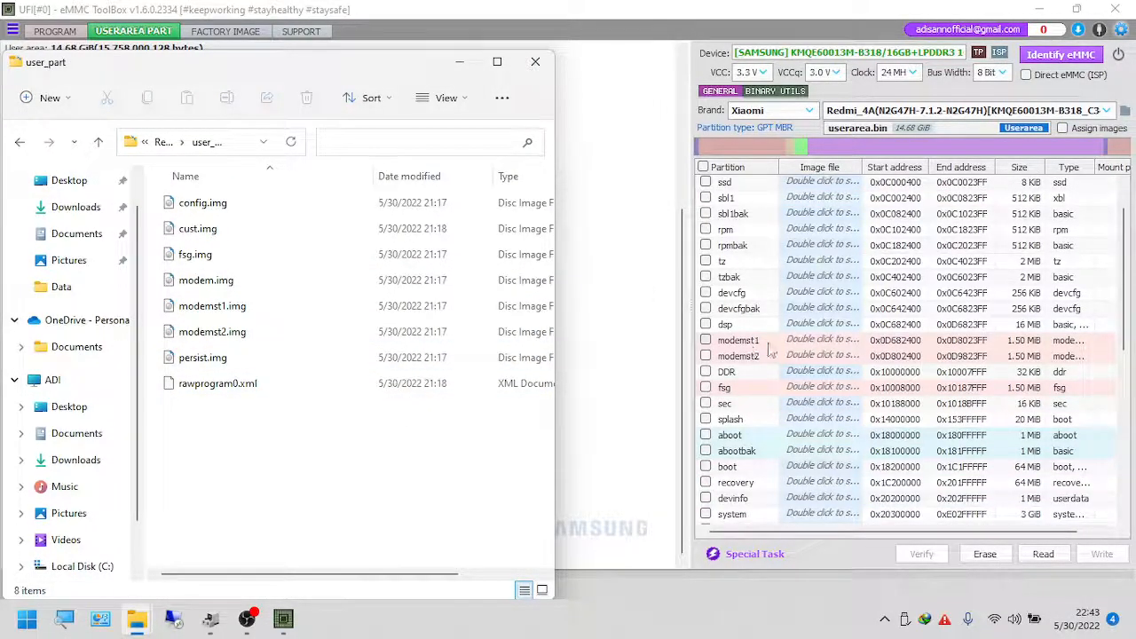
scroll(774, 359, "down", 2)
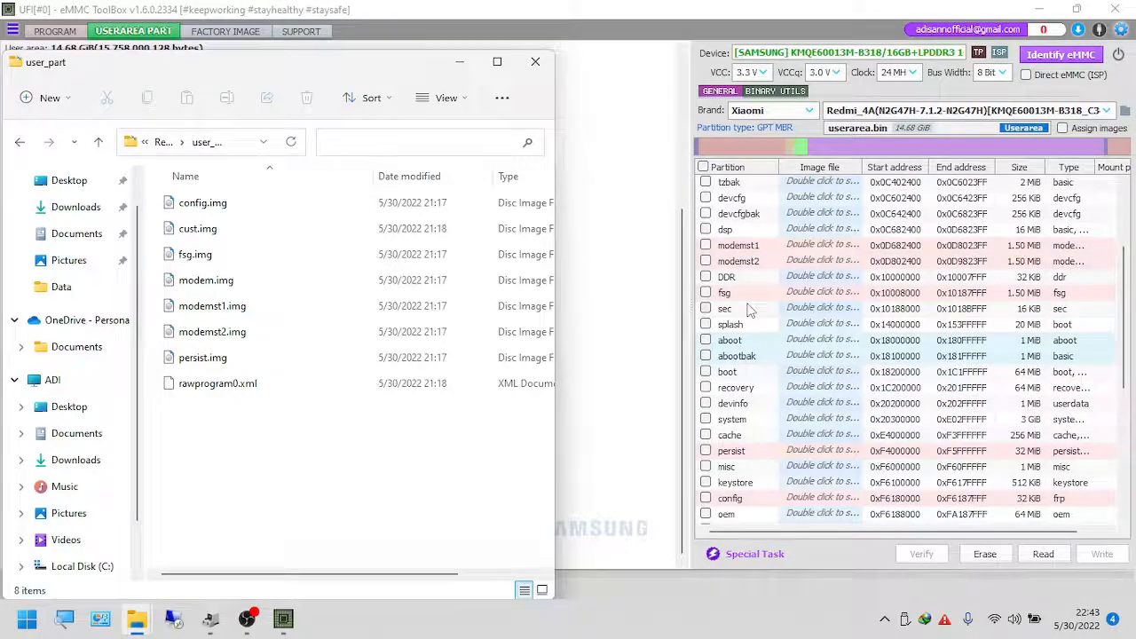
scroll(763, 453, "down", 1)
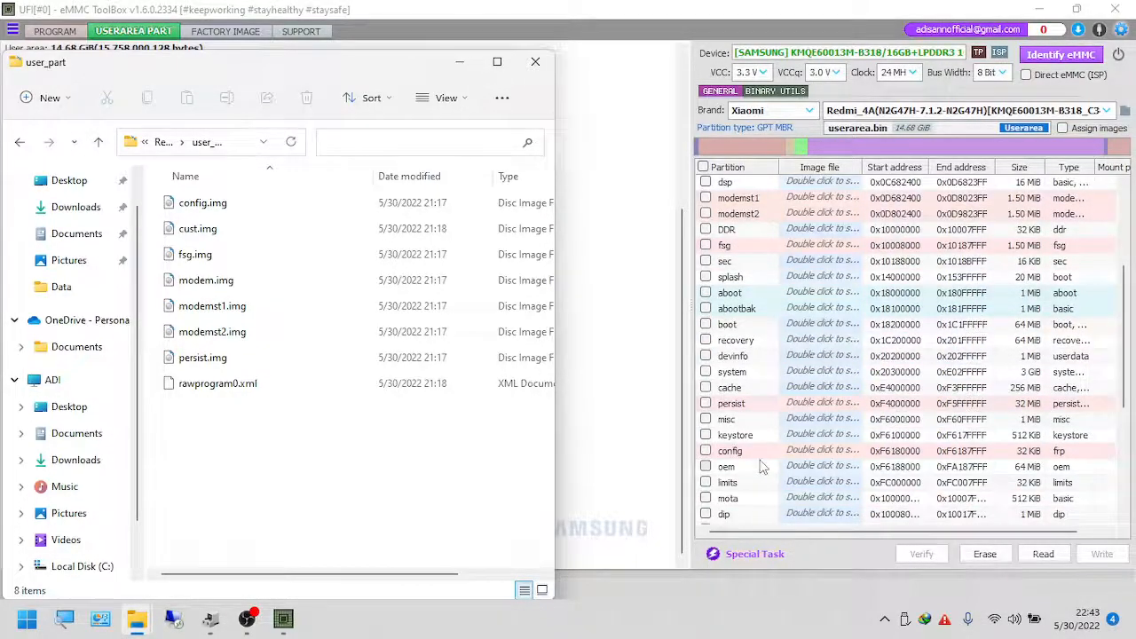
scroll(762, 465, "down", 2)
scroll(758, 365, "down", 2)
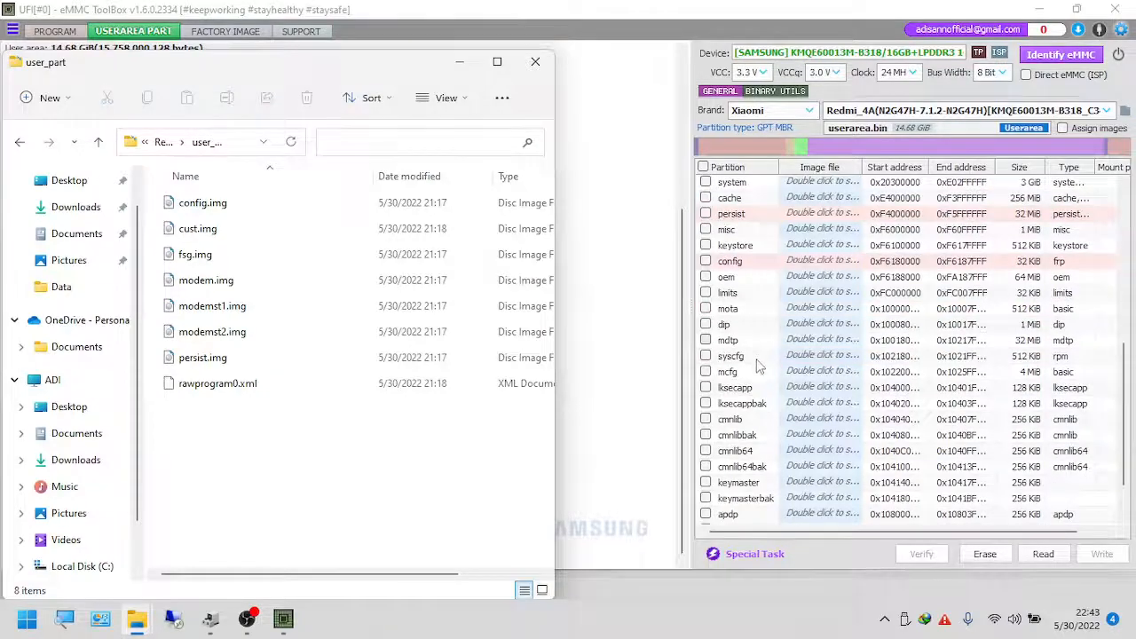
scroll(755, 364, "down", 2)
scroll(750, 479, "up", 9)
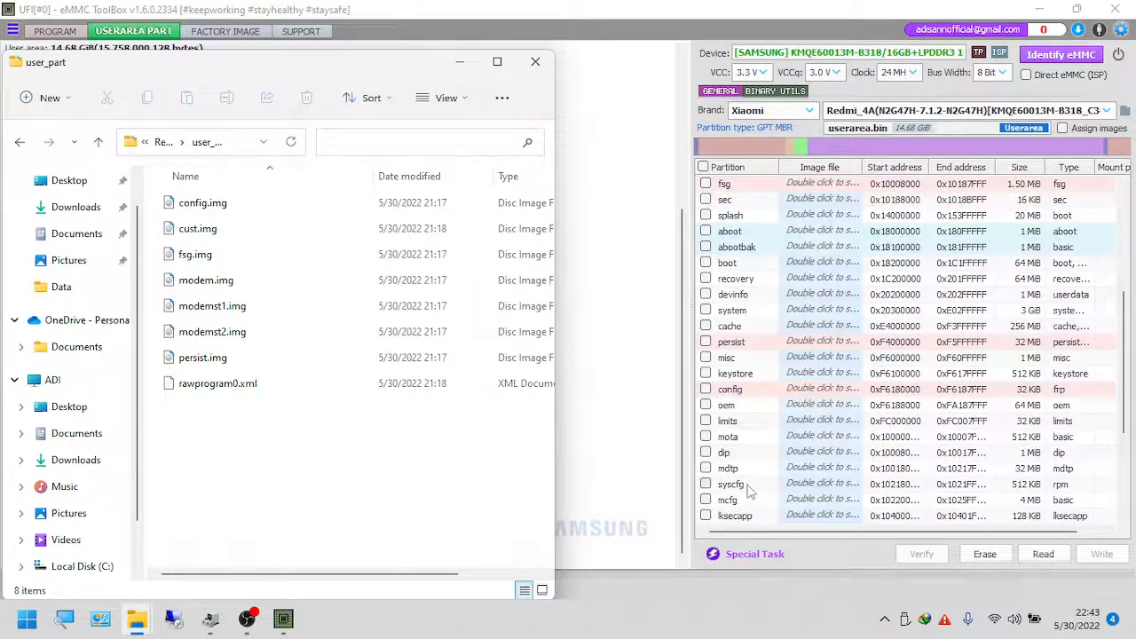
scroll(745, 435, "down", 1)
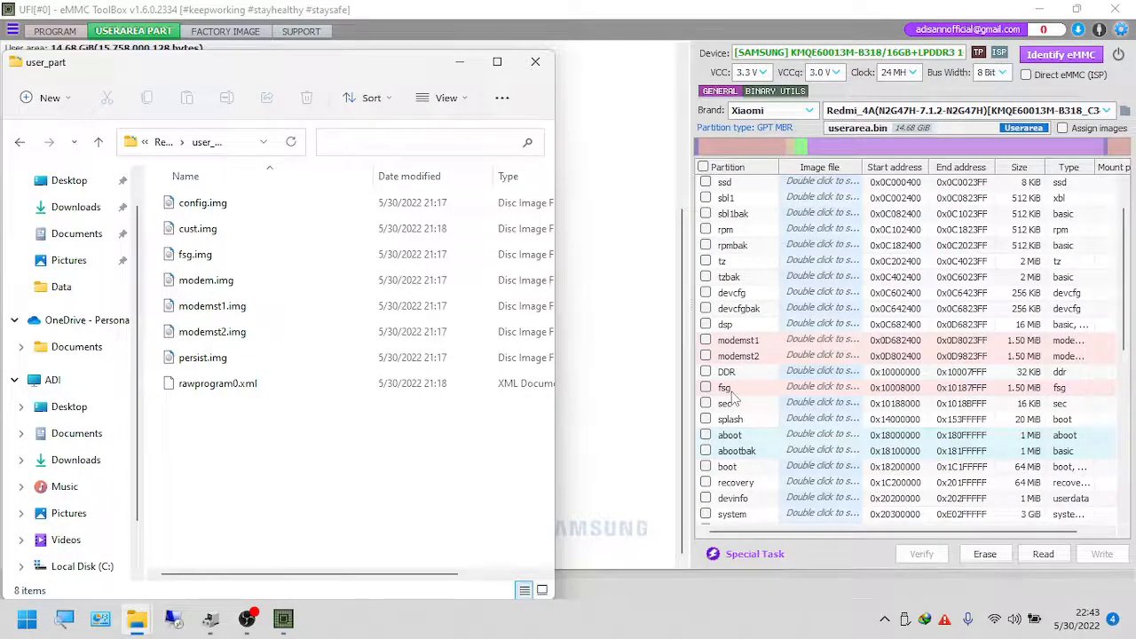
scroll(733, 399, "down", 2)
scroll(762, 499, "down", 1)
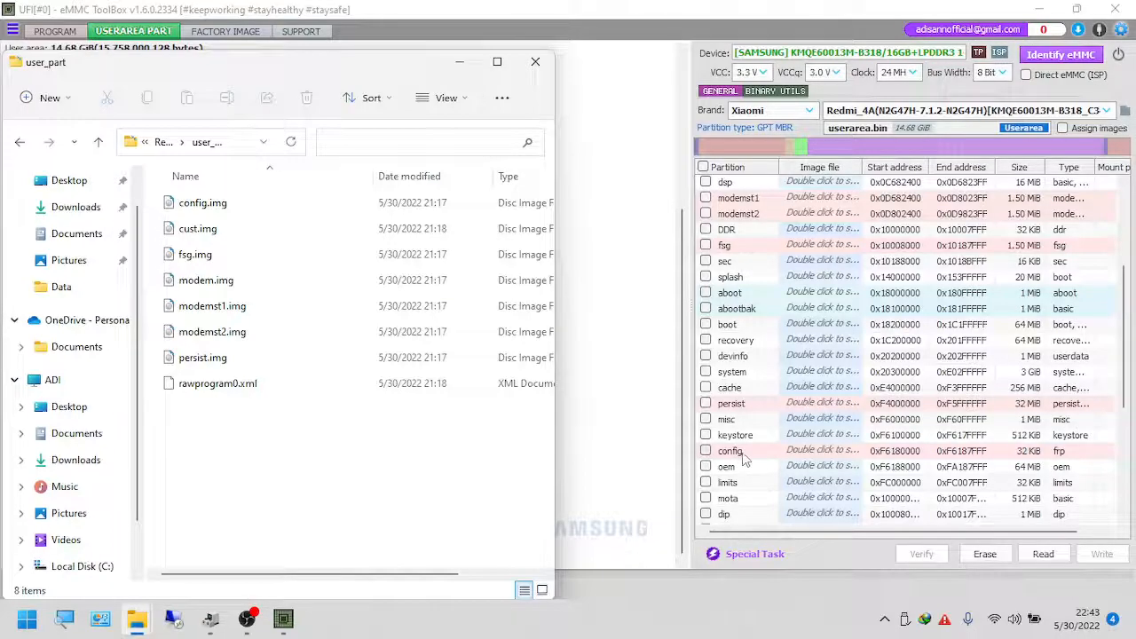
scroll(764, 449, "up", 3)
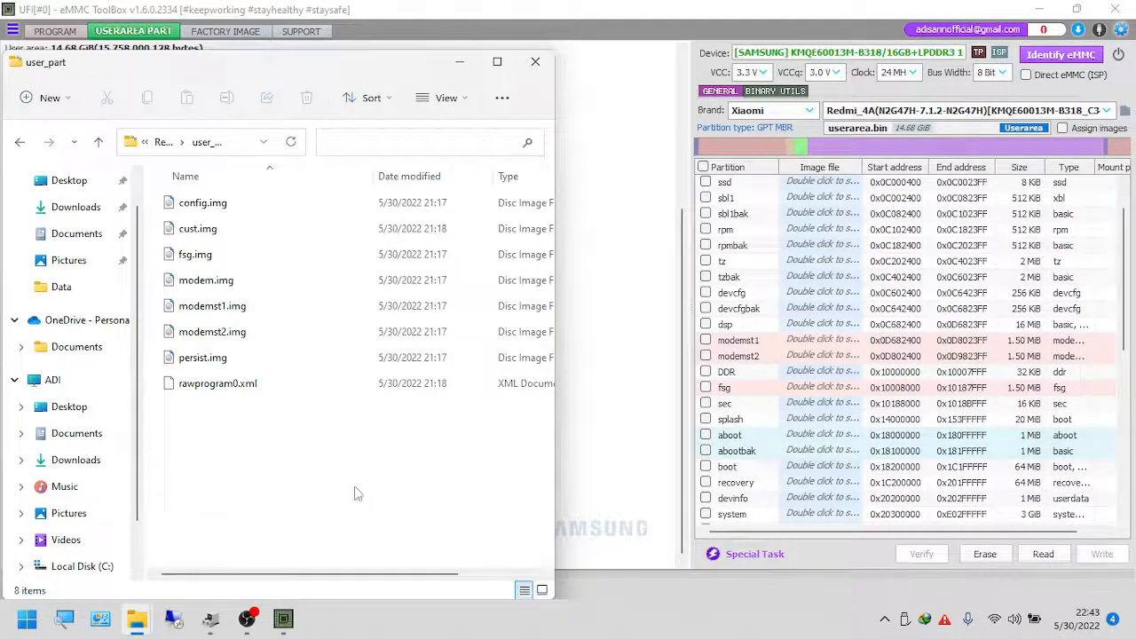
Step: Assign modemst1.img, modemst2.img and fsg.img from user_part to the modemst1, modemst2 and fsg partitions
left_click_drag(211, 307, 742, 341)
left_click_drag(206, 334, 737, 364)
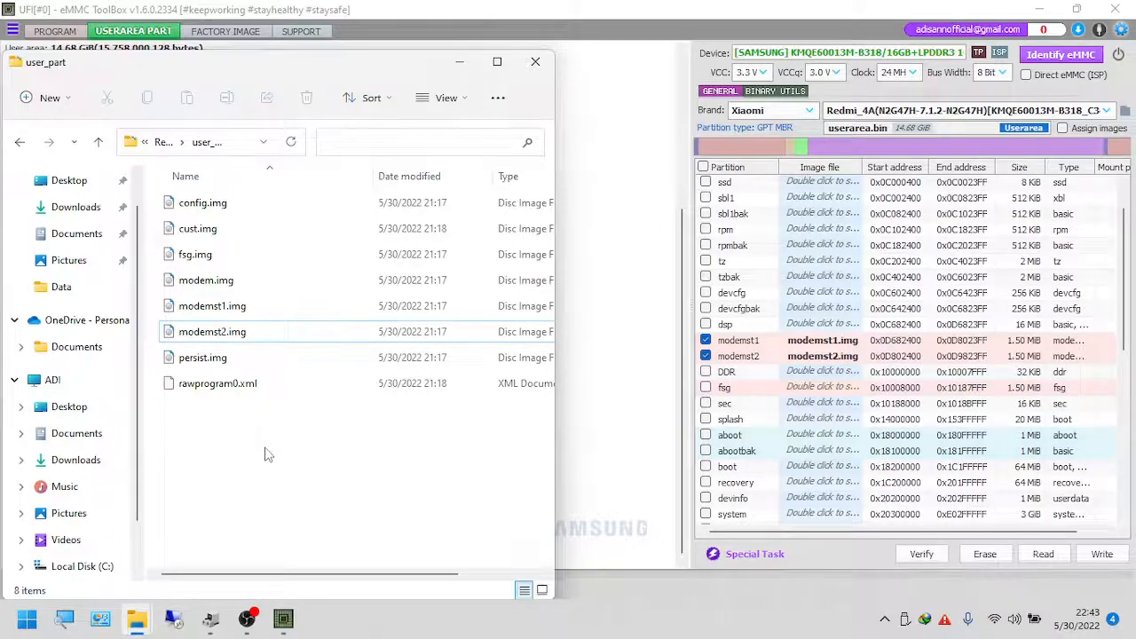
left_click_drag(195, 255, 729, 391)
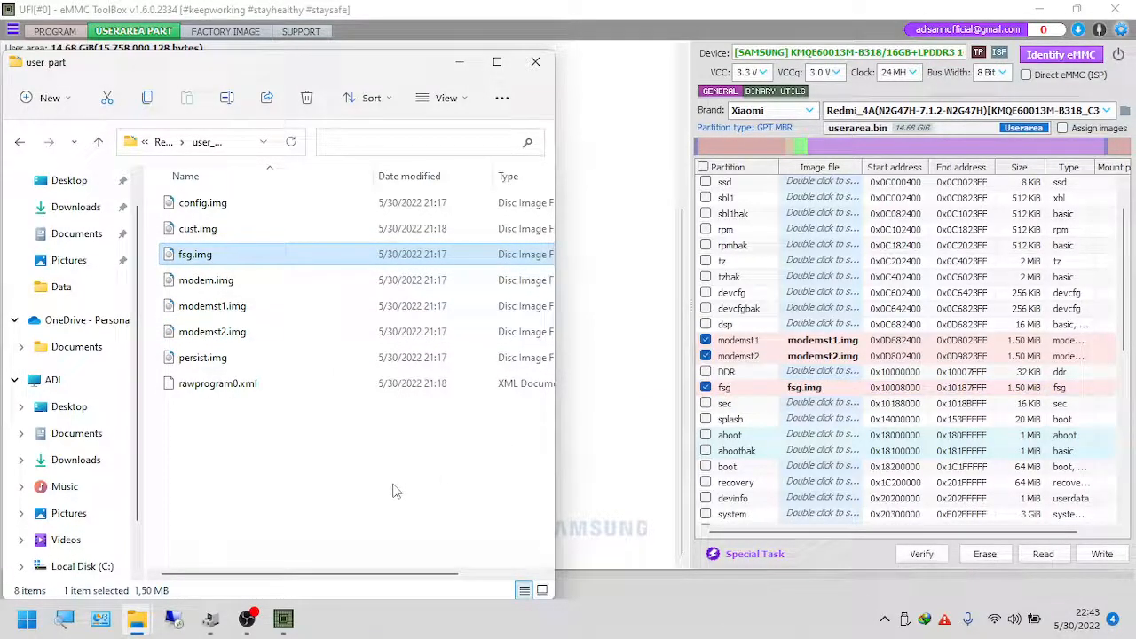
scroll(748, 486, "down", 1)
scroll(748, 485, "down", 2)
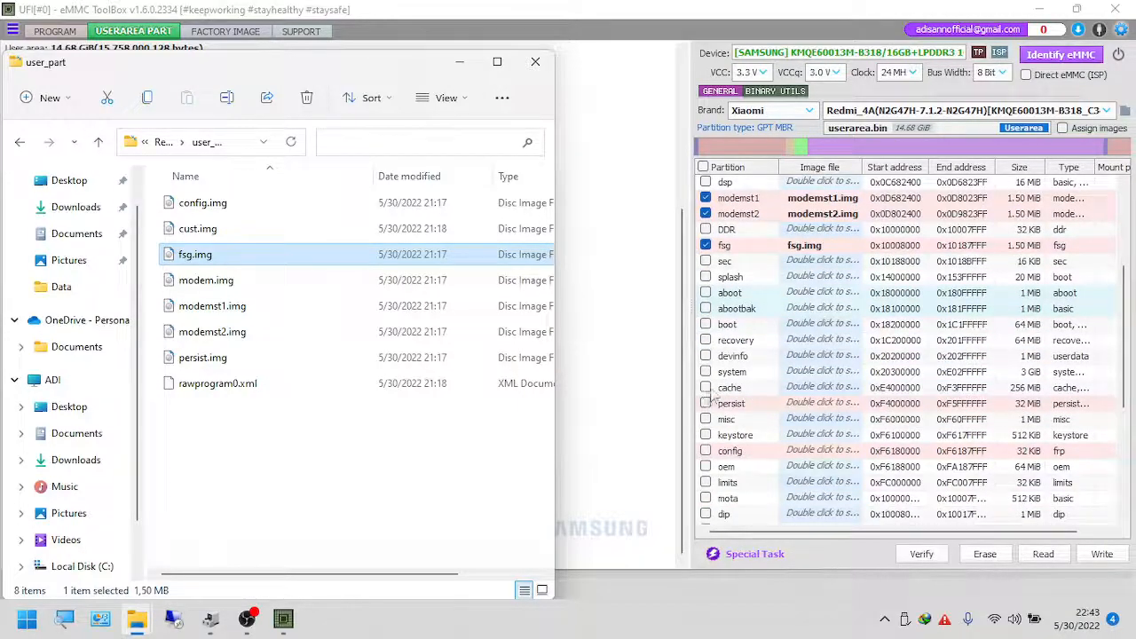
scroll(699, 388, "up", 3)
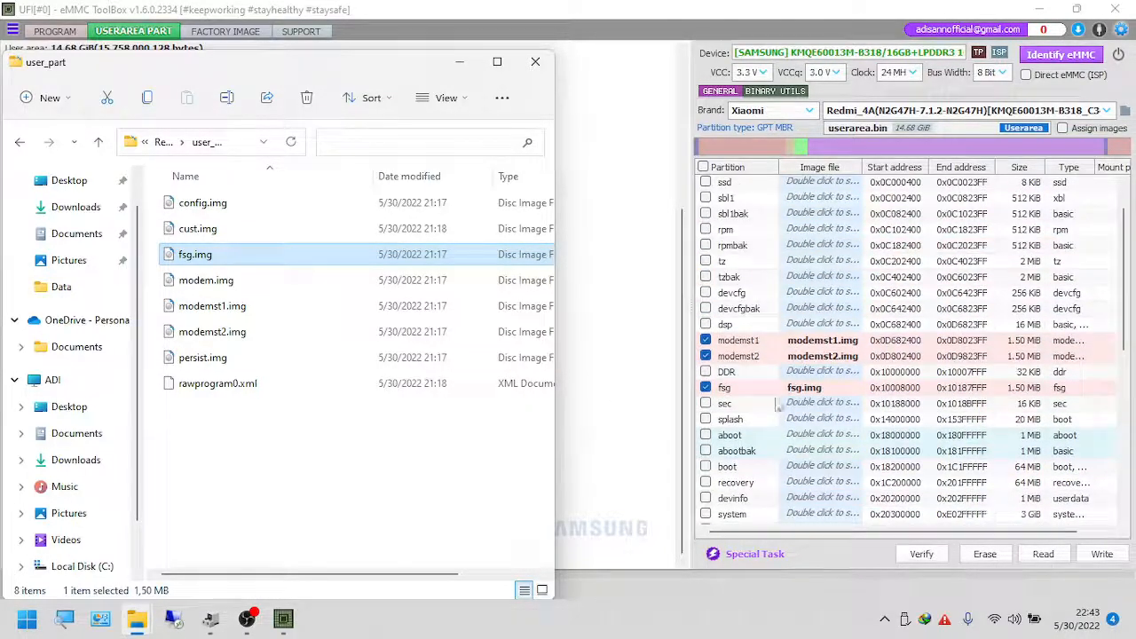
Step: Check the three assigned images and write modemst1, modemst2 and fsg to the eMMC
left_click(843, 341)
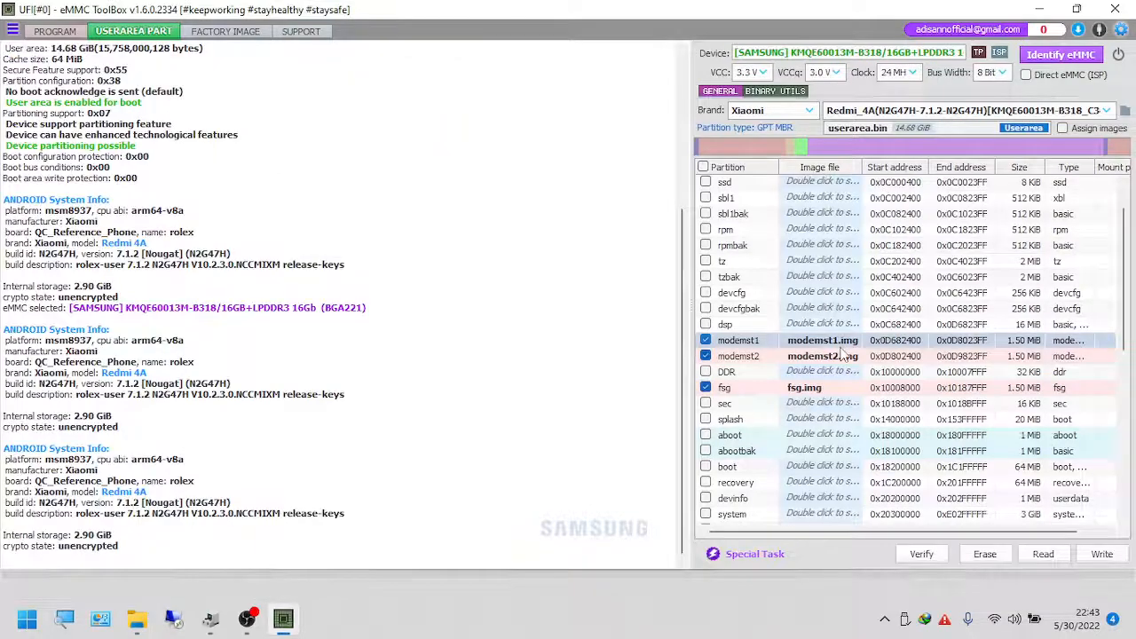
left_click(853, 356)
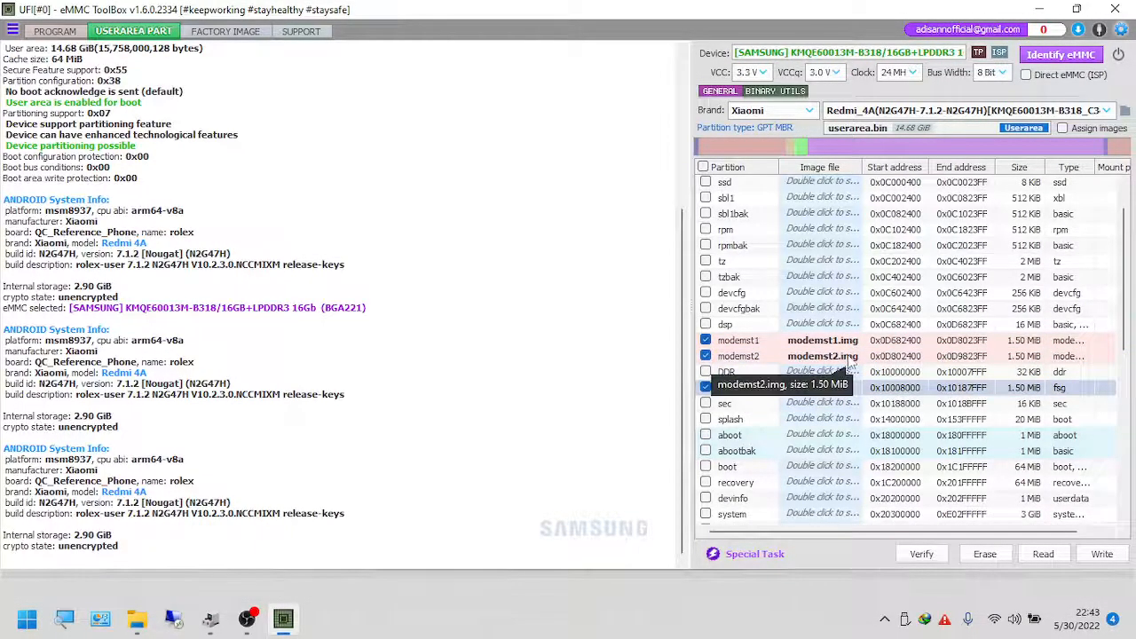
left_click(850, 390)
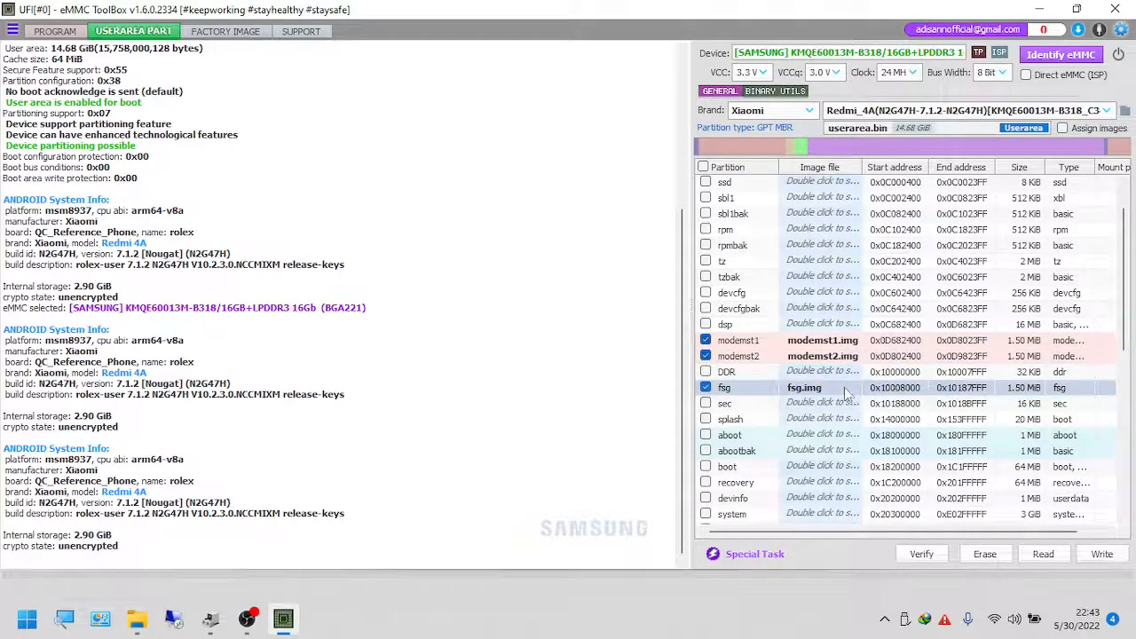
left_click(1101, 554)
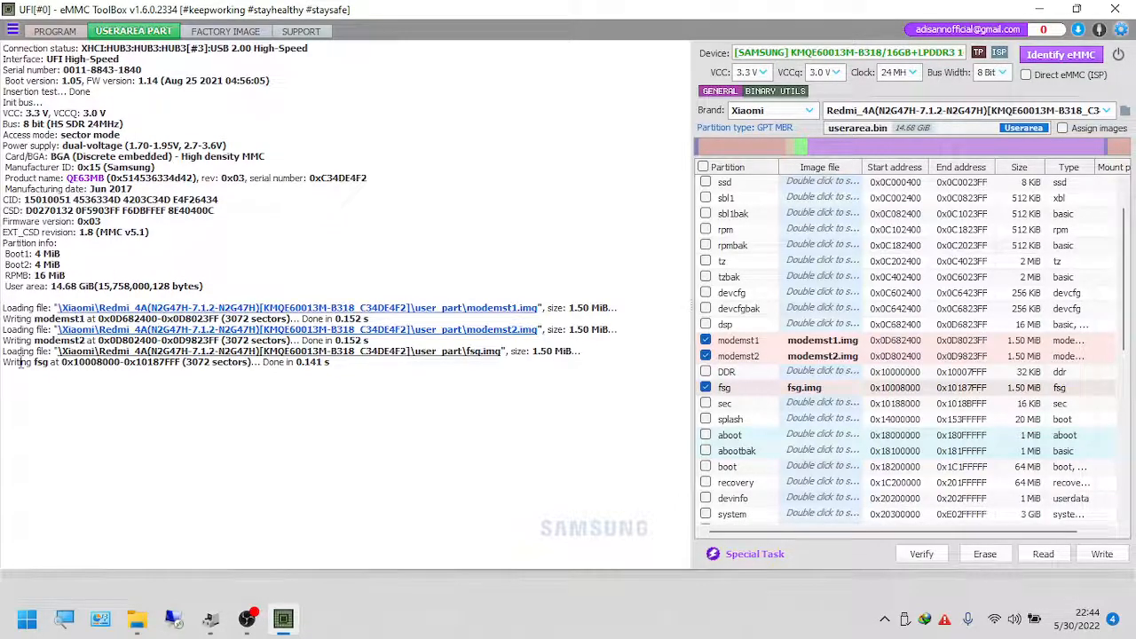
Step: Review the write log of the three restored partitions and identify the eMMC again
left_click_drag(128, 382, 2, 59)
left_click(457, 173)
left_click(1082, 56)
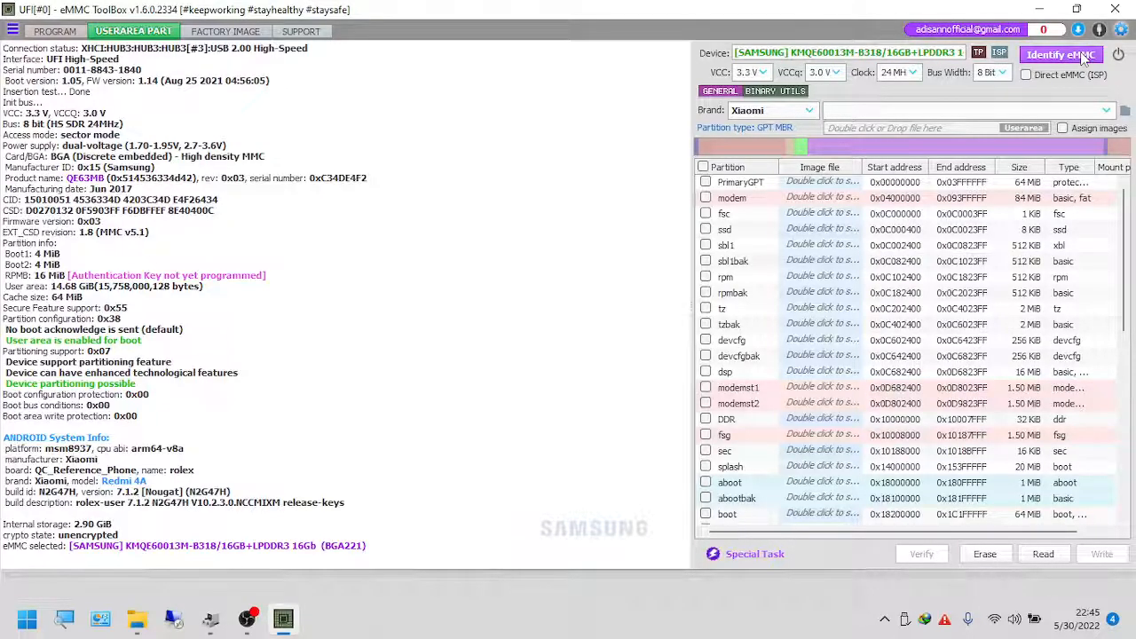
Step: Examine the eMMC report and the factory image file slots for the MediaTek and Spreadtrum platforms
left_click(206, 32)
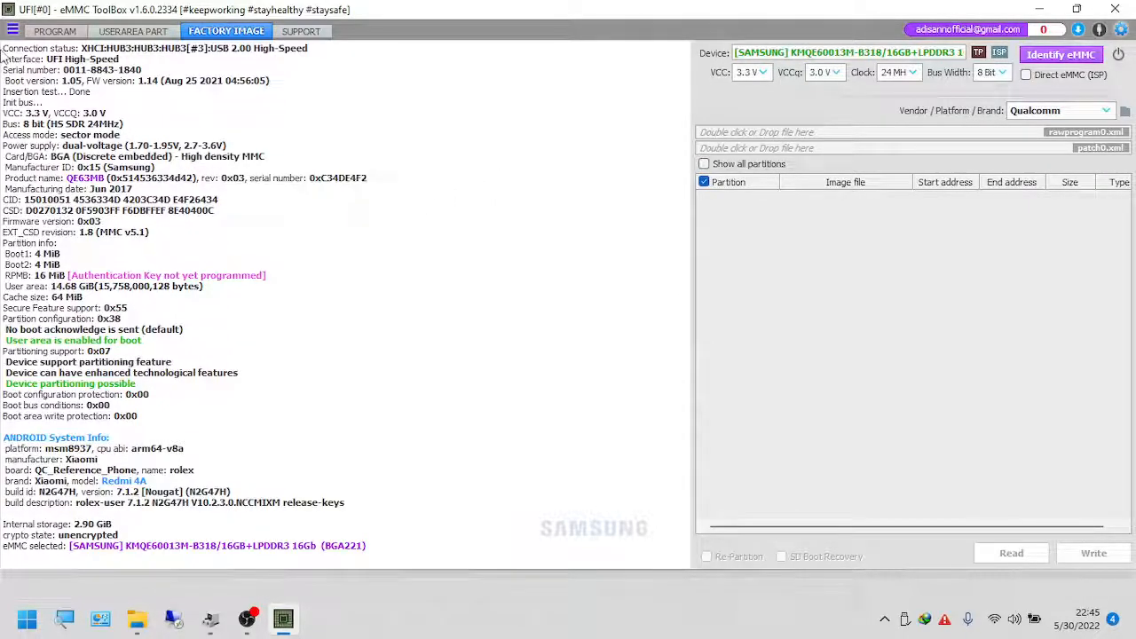
left_click_drag(3, 44, 539, 519)
left_click(550, 538)
left_click(1053, 110)
left_click(1053, 110)
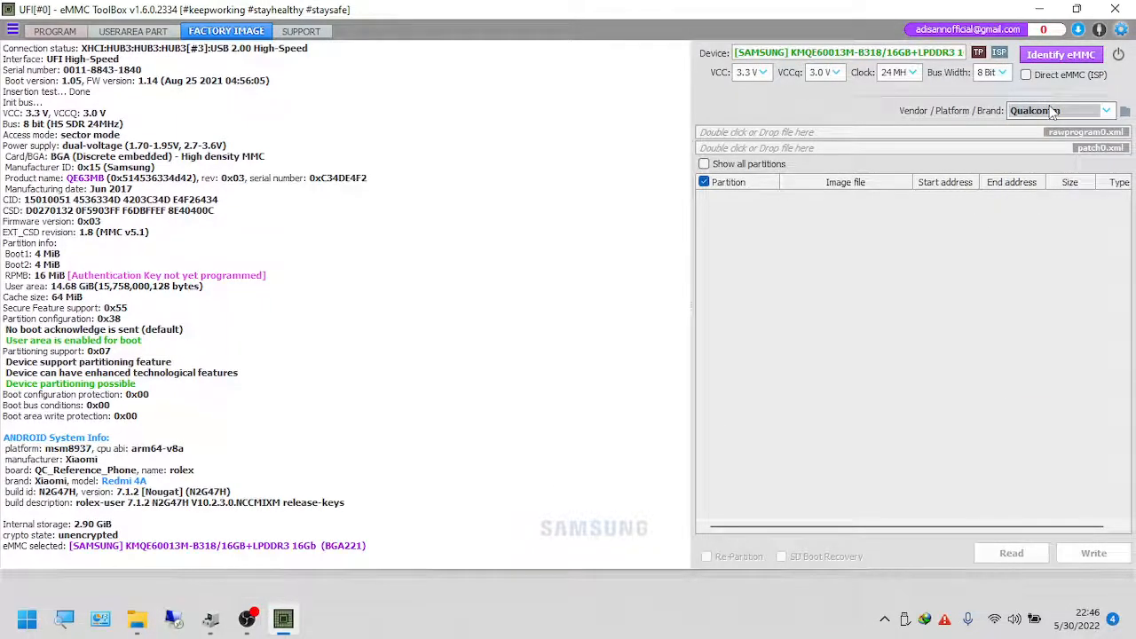
left_click(414, 556)
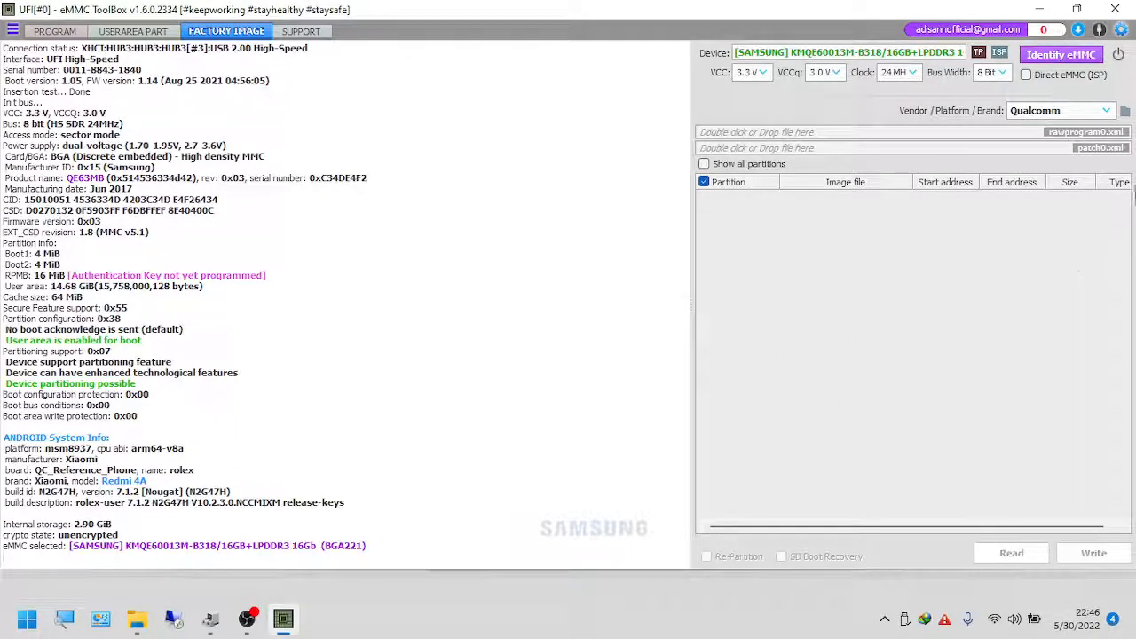
left_click(1068, 112)
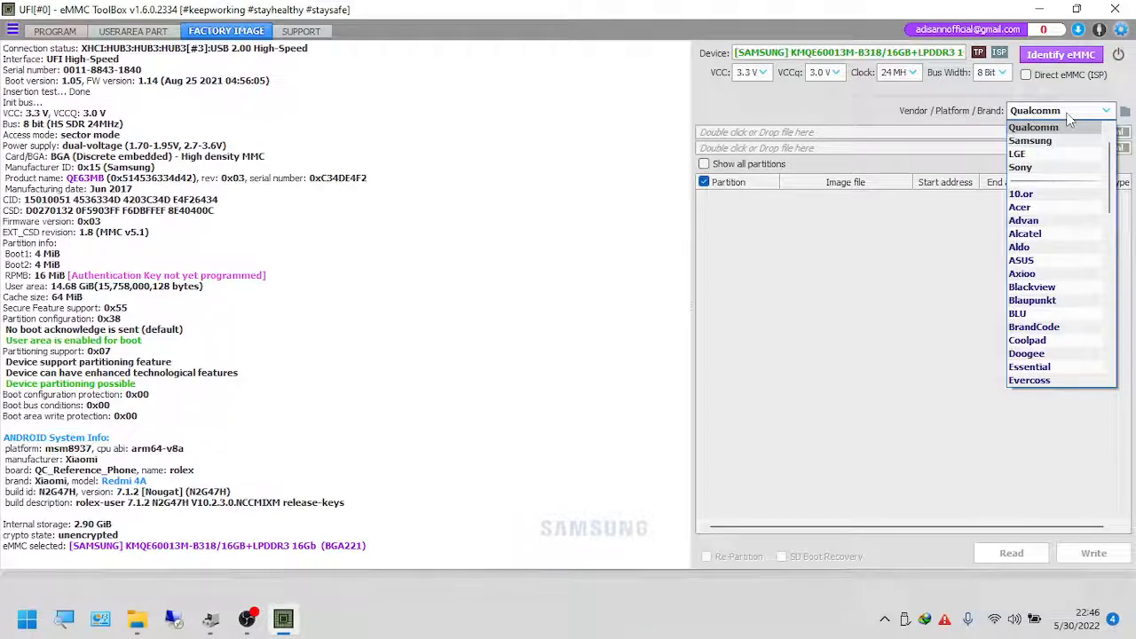
scroll(1065, 133, "up", 2)
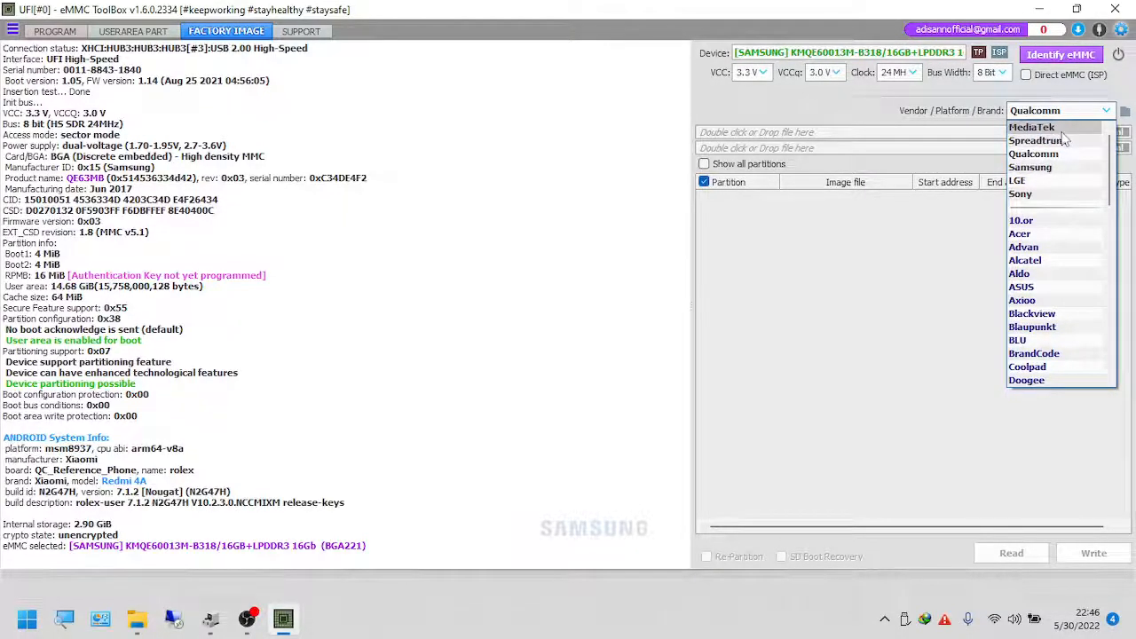
left_click(1052, 127)
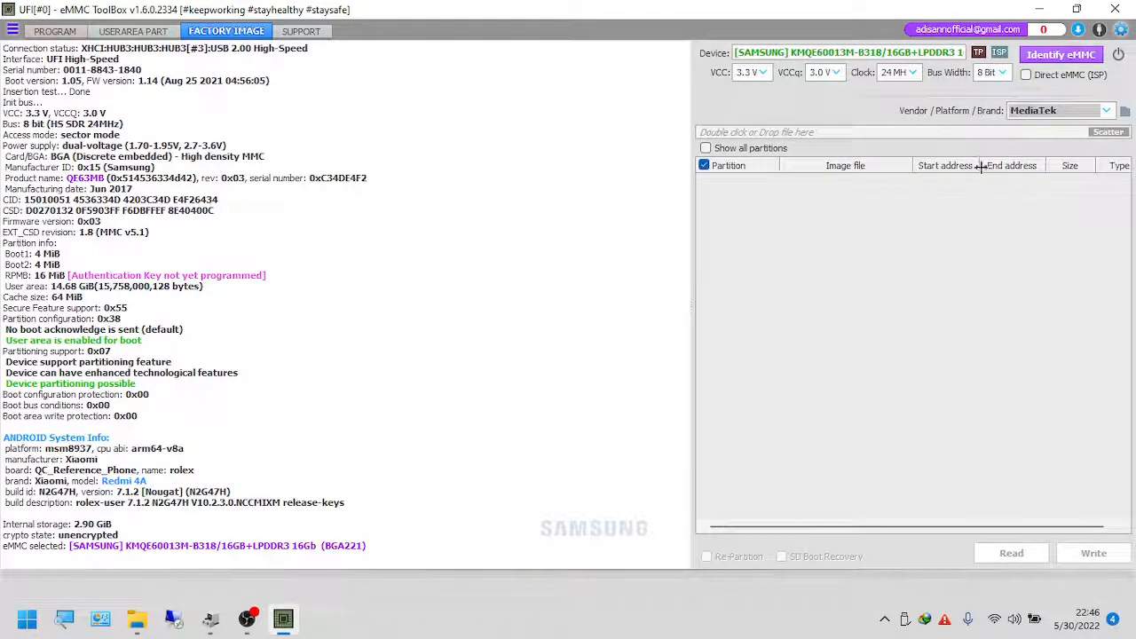
left_click(1102, 113)
left_click(1078, 140)
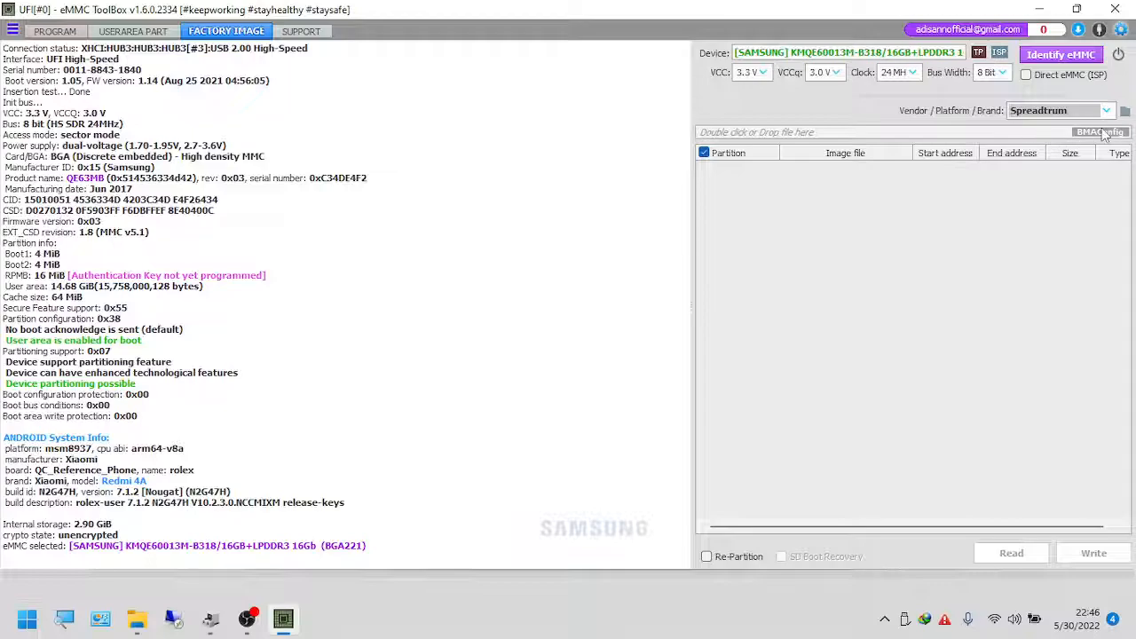
Step: Examine the factory image file slots for the Samsung, LGE and Sony vendors
left_click(1080, 114)
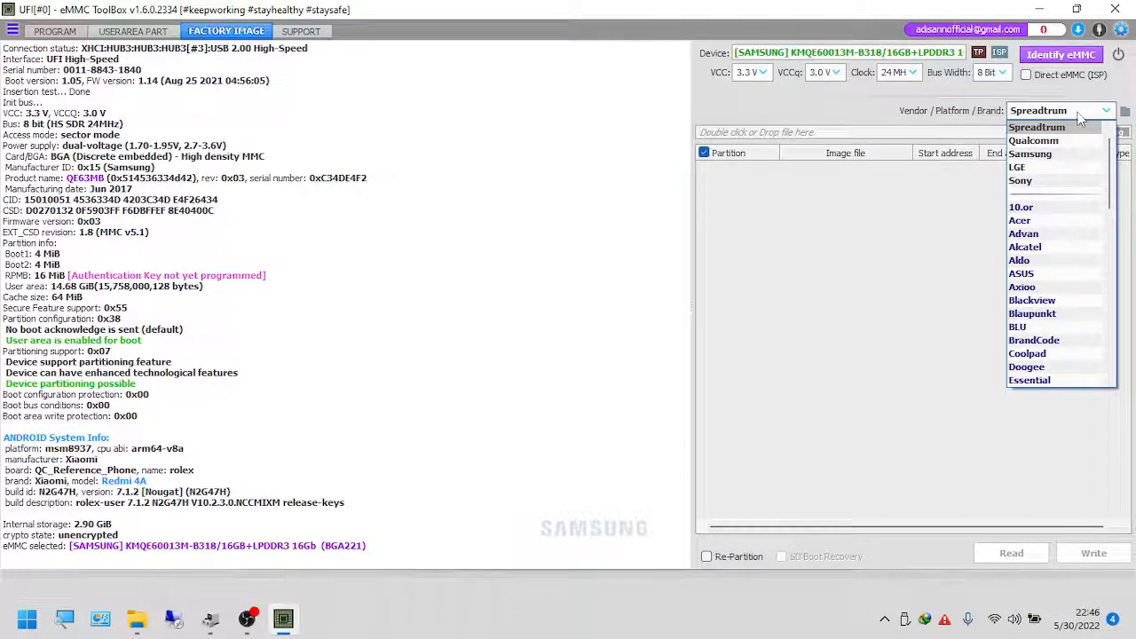
left_click(1061, 153)
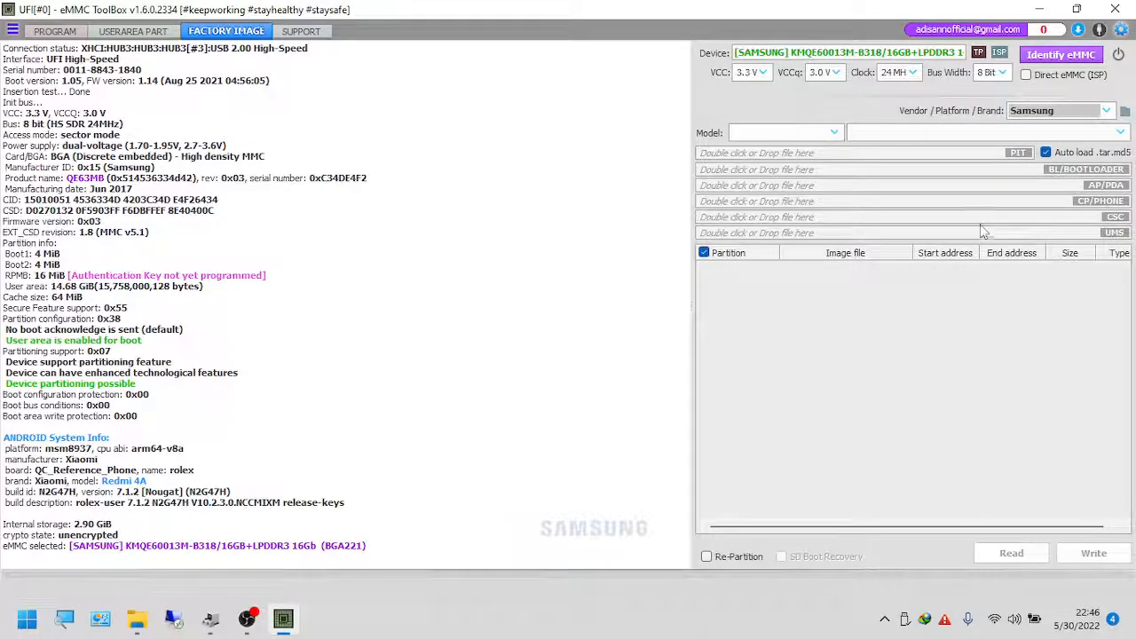
left_click(1033, 112)
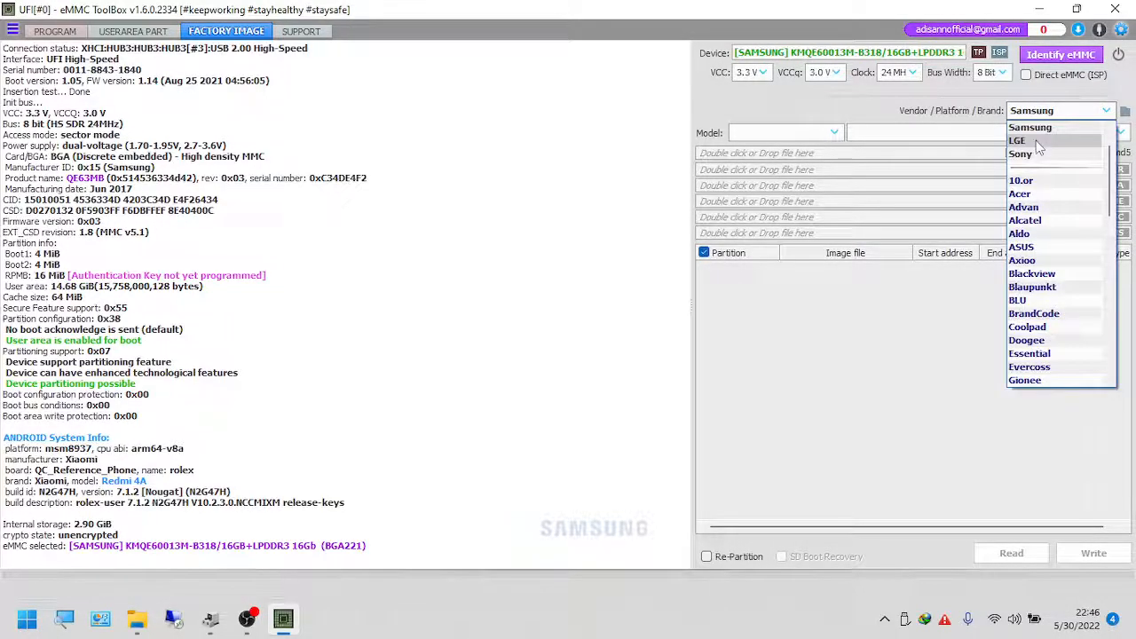
left_click(1034, 140)
left_click(1041, 113)
left_click(1038, 141)
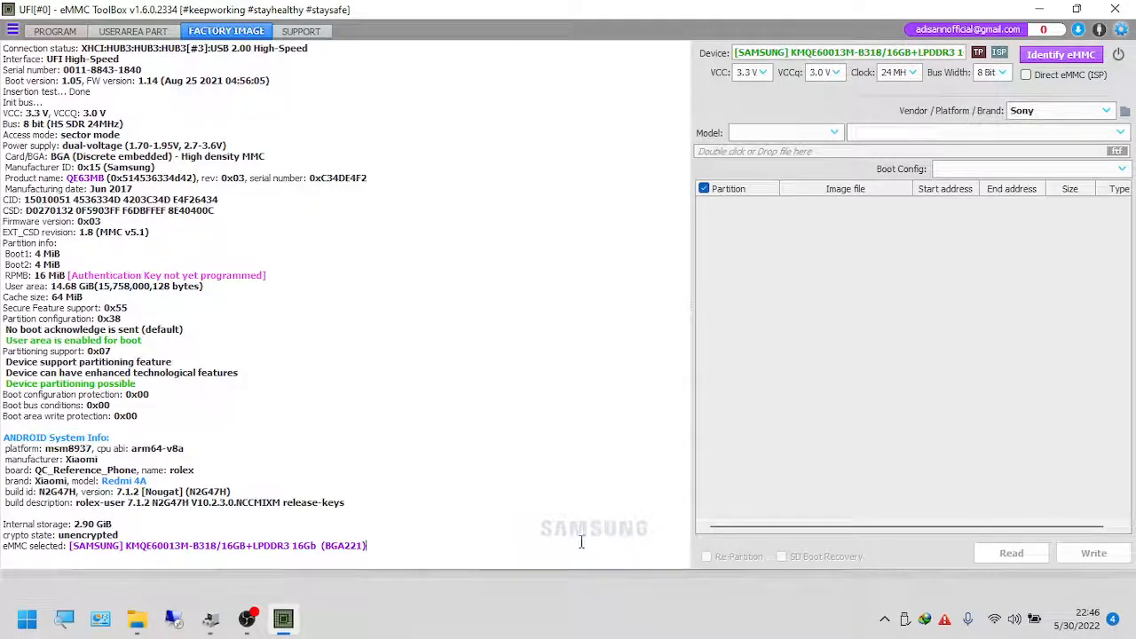
Step: Review the eMMC identification report, highlighting its partition configuration line
left_click_drag(424, 543, 5, 34)
left_click(390, 178)
left_click_drag(128, 320, 5, 320)
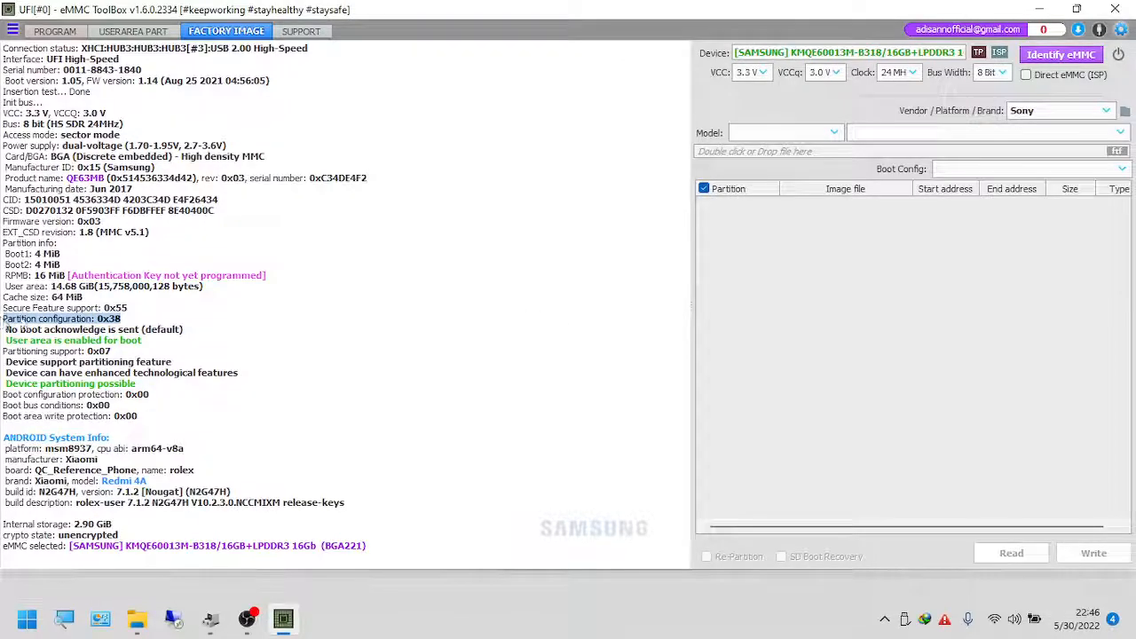
left_click(198, 318)
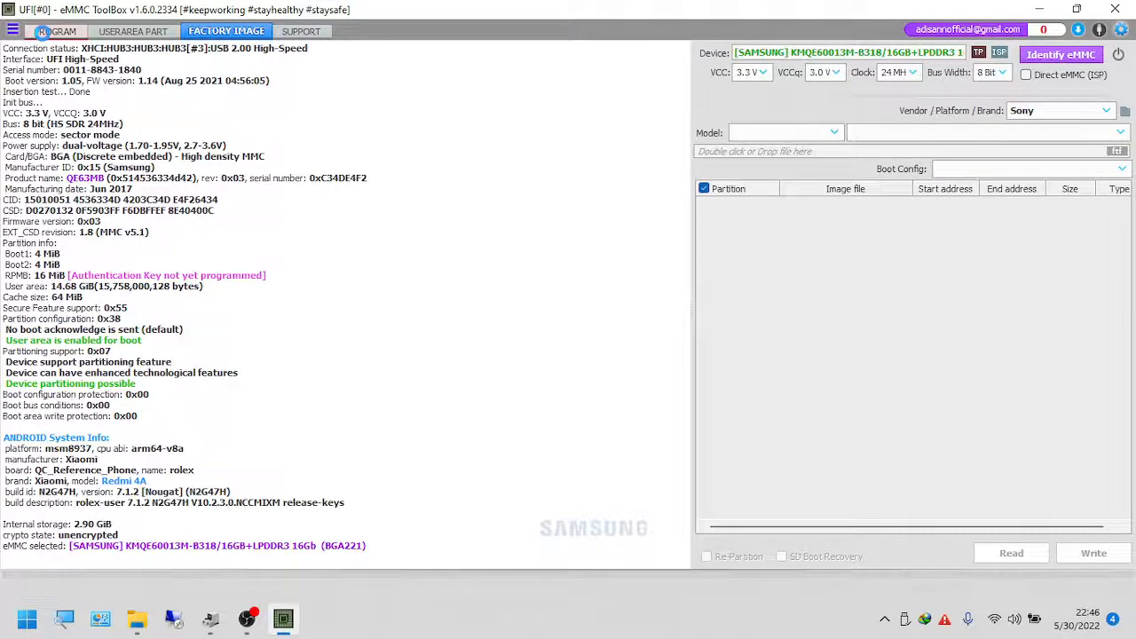
Step: Apply the predefined MediaTek(generic) Ext CSD configuration and re-identify the eMMC to check its partition configuration
left_click(53, 32)
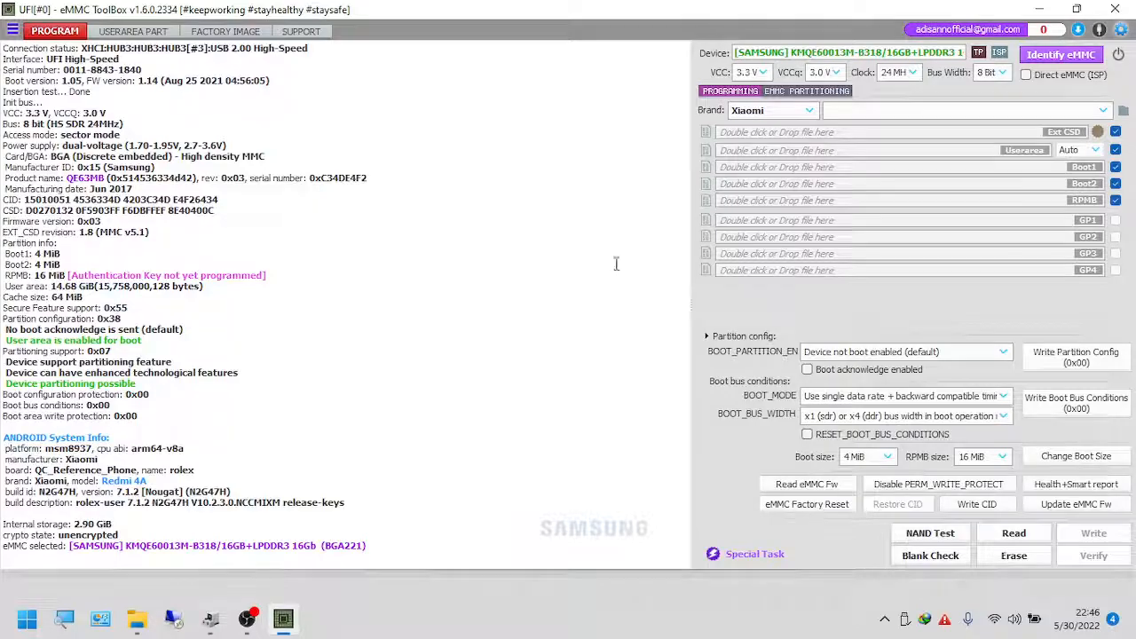
left_click(1098, 132)
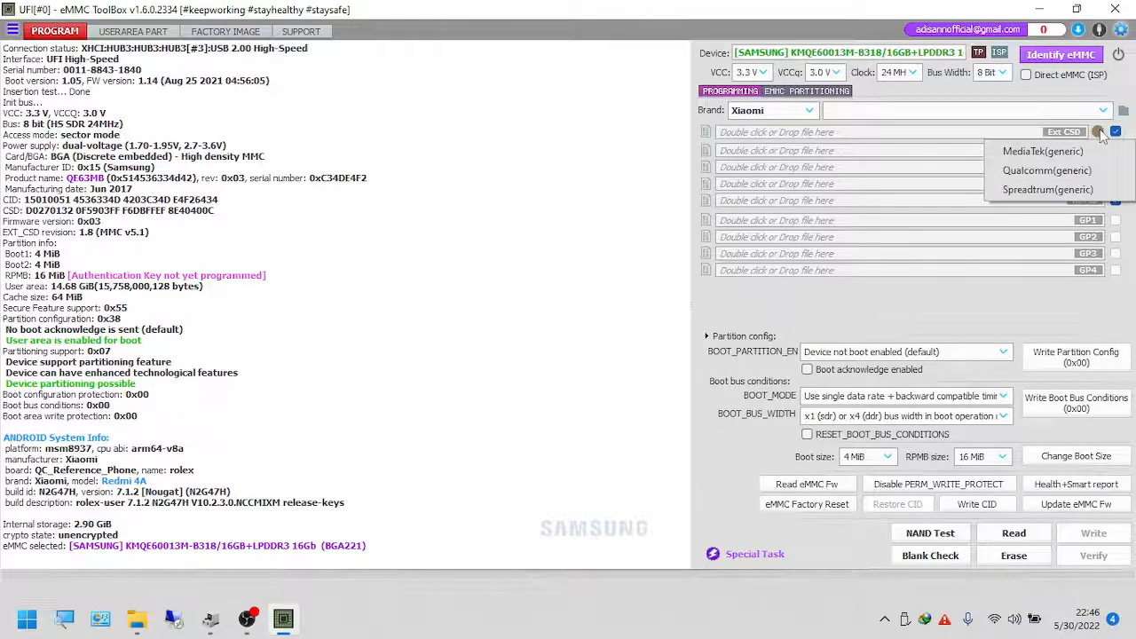
left_click(1087, 152)
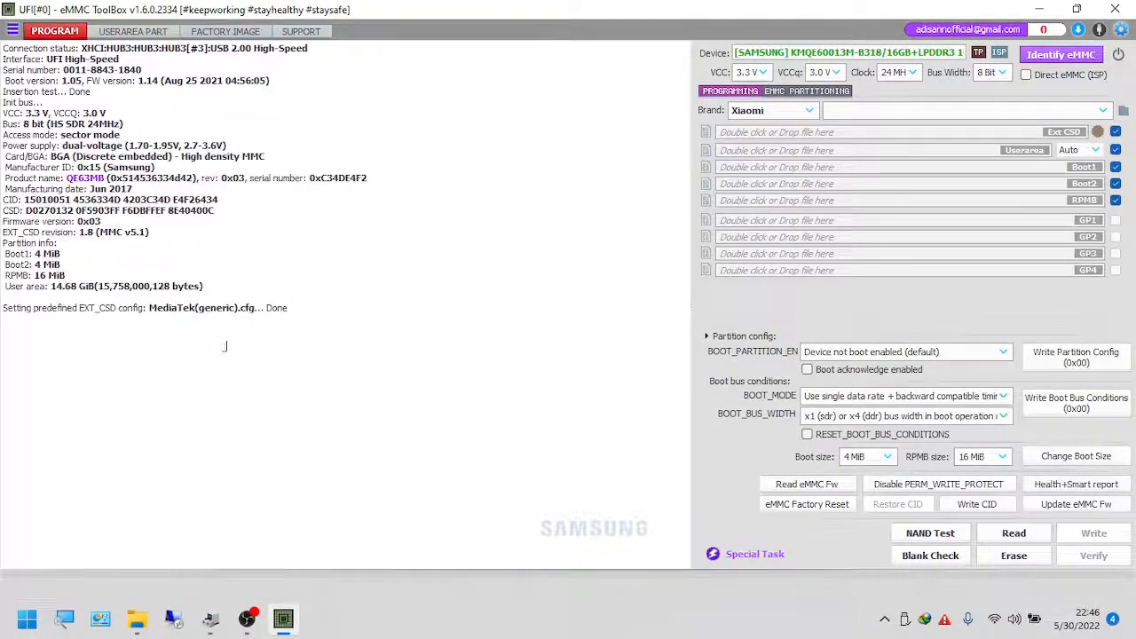
left_click(1057, 55)
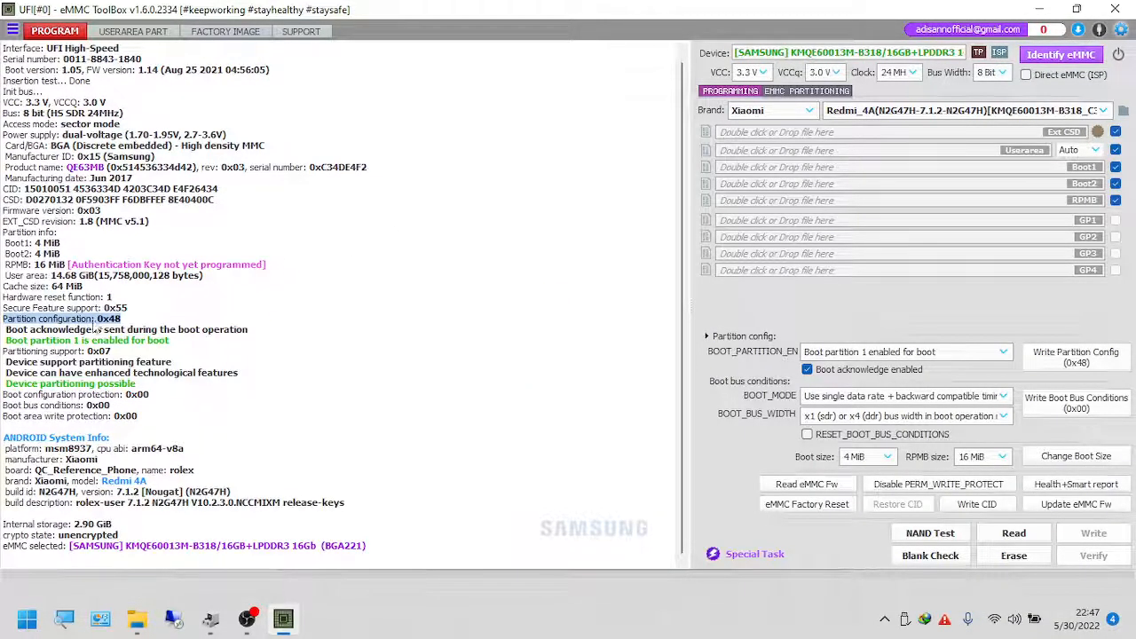
left_click_drag(122, 318, 4, 324)
left_click(184, 315)
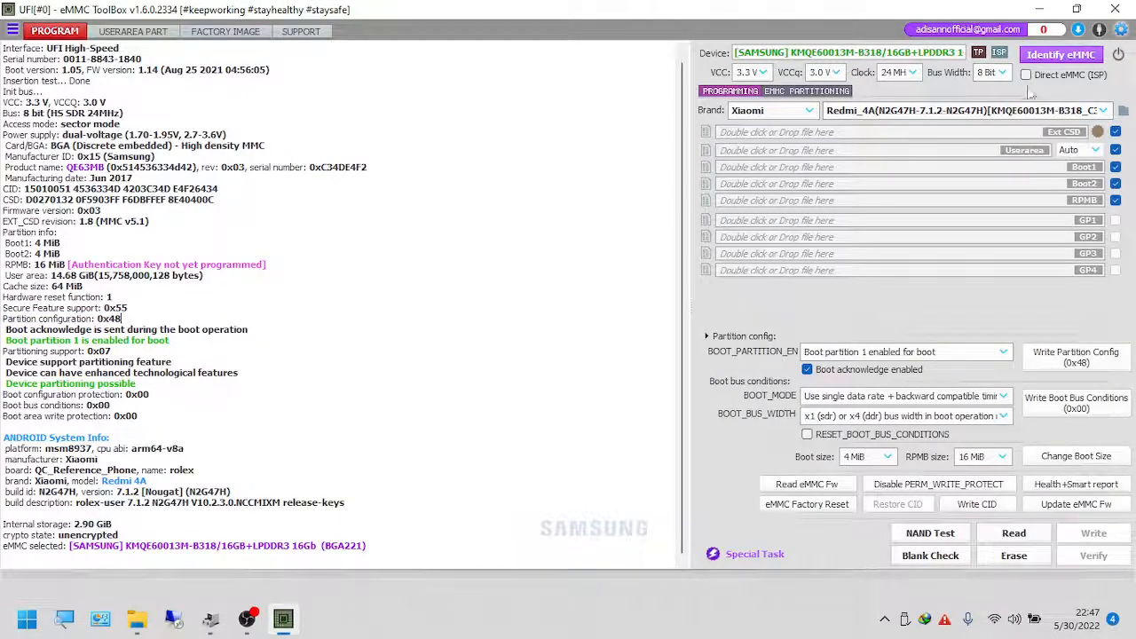
Step: Apply the predefined Qualcomm(generic) Ext CSD configuration and re-identify the eMMC to check its report
left_click(1103, 149)
left_click(1020, 170)
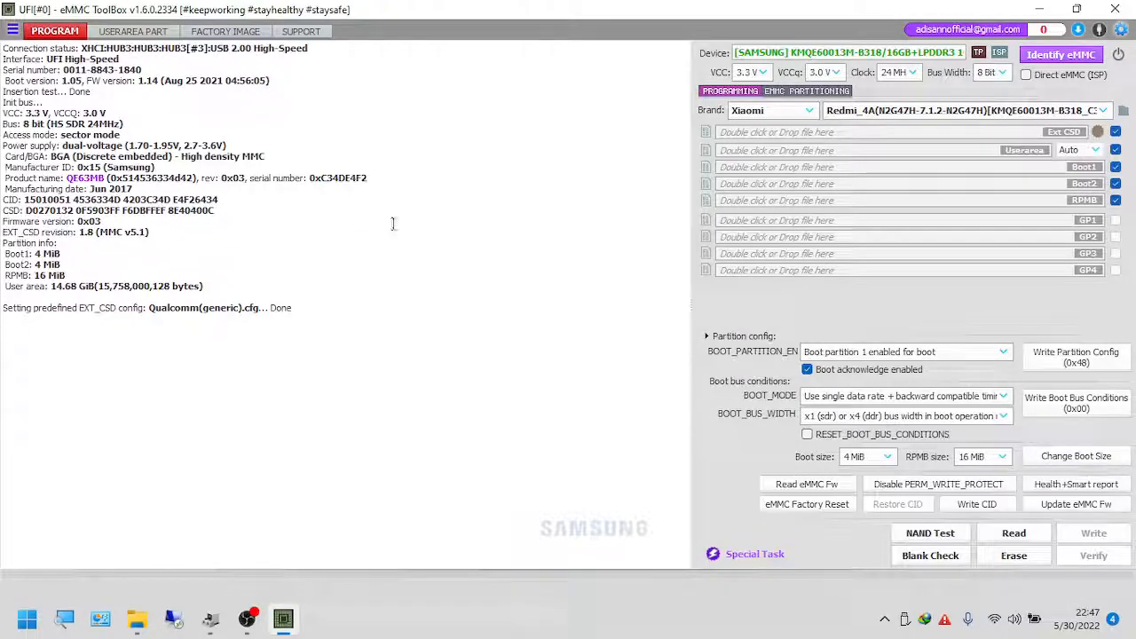
left_click(1065, 56)
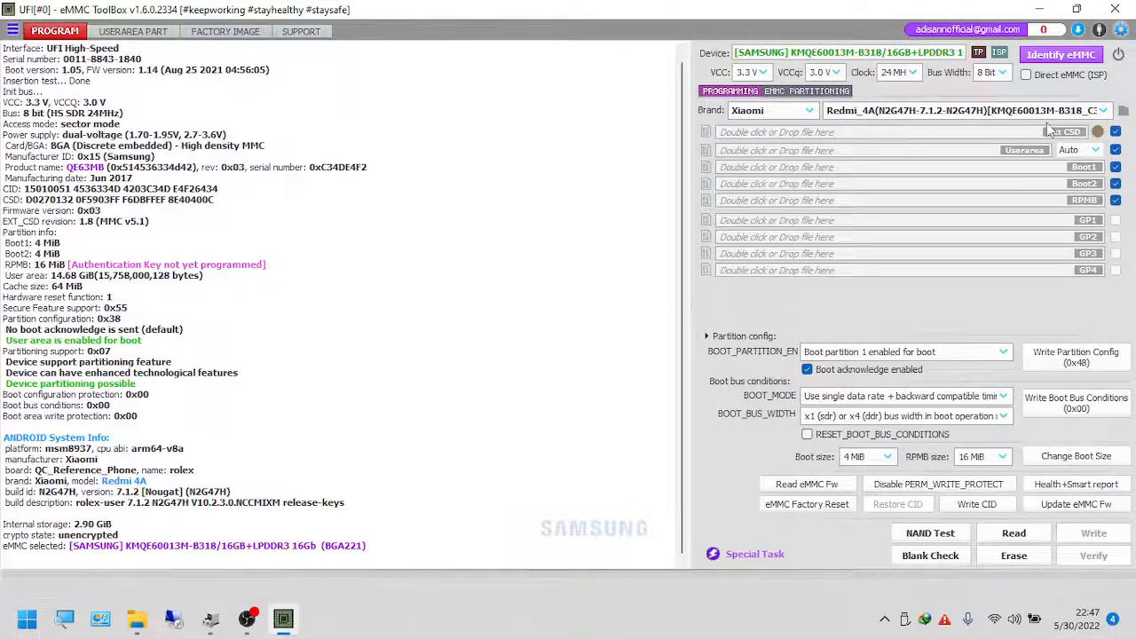
left_click(1097, 131)
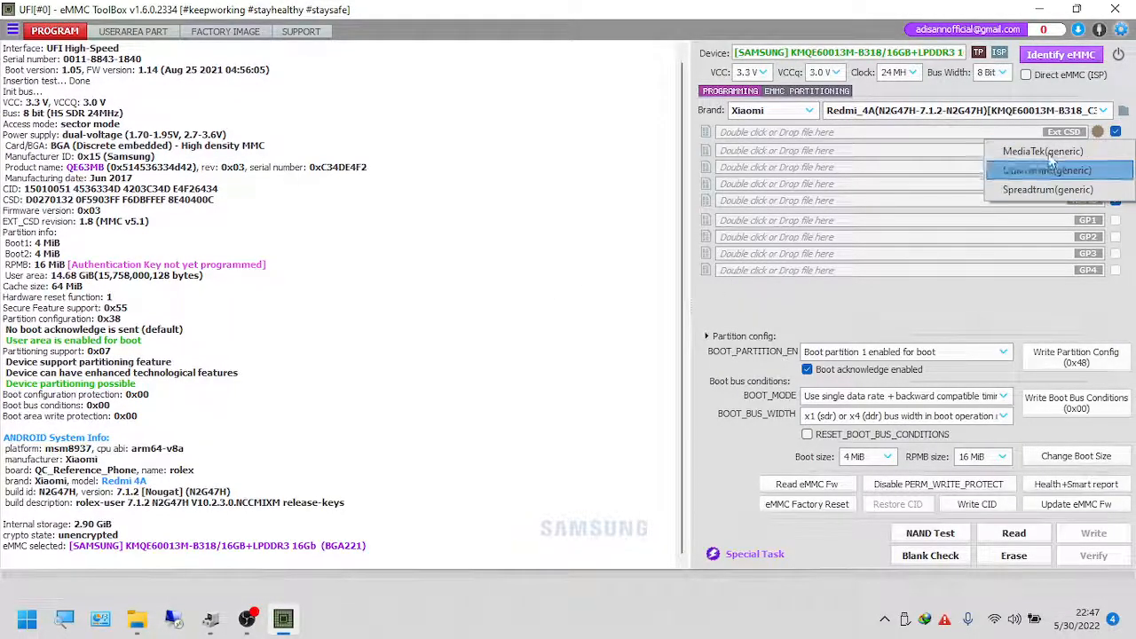
left_click(508, 210)
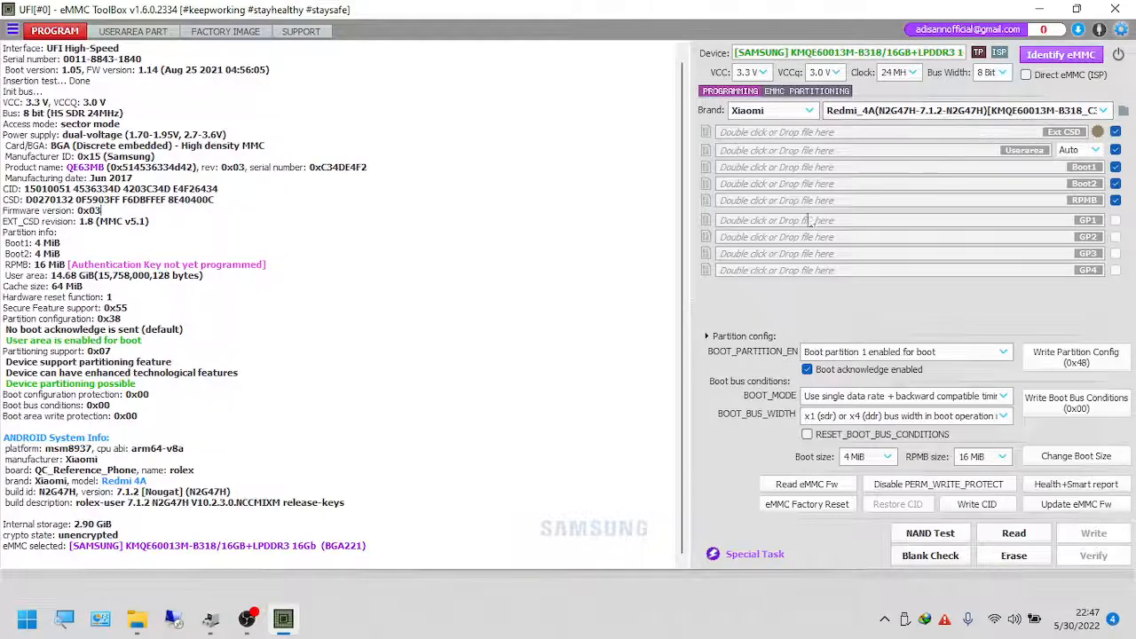
left_click(520, 405)
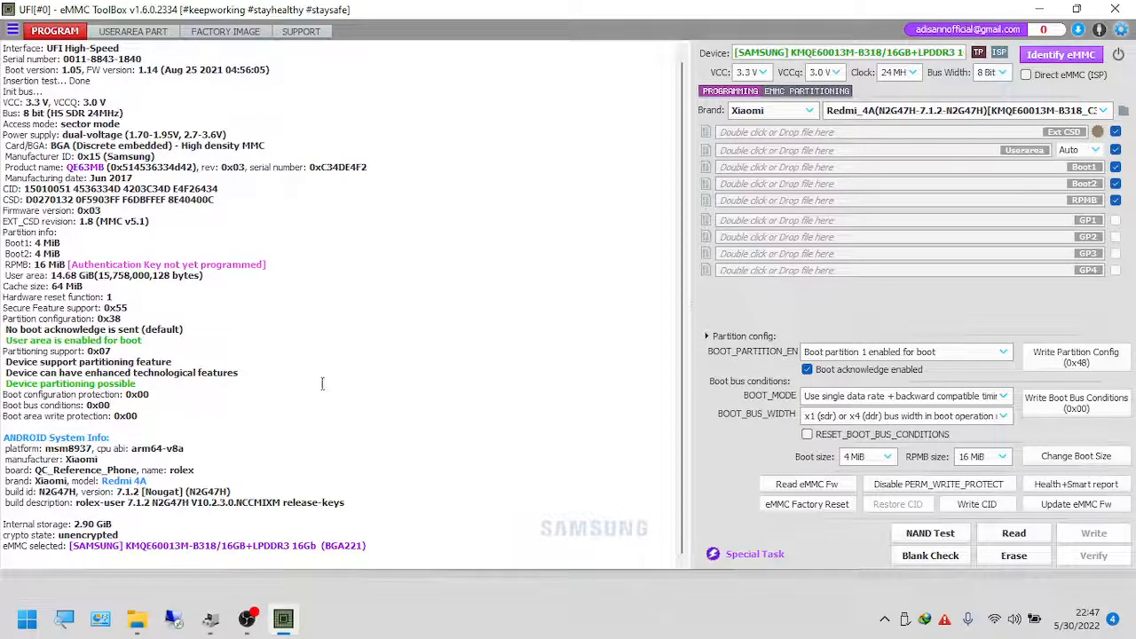
left_click(487, 547)
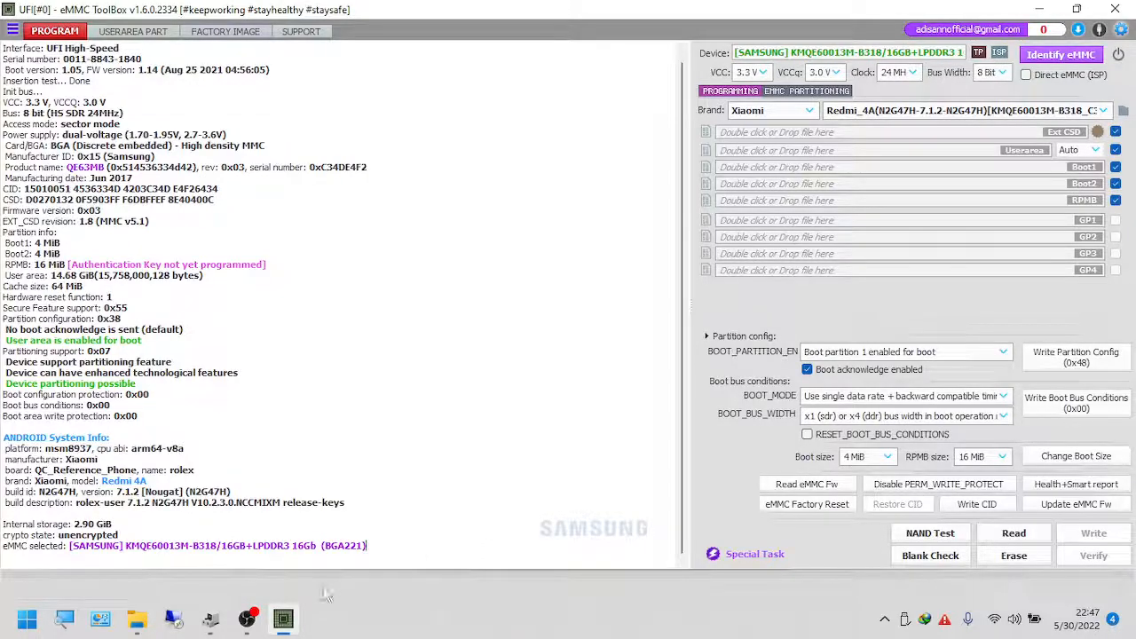
Step: Switch to OBS, show the hidden Group source containing the camera, and return to eMMC ToolBox
left_click(247, 619)
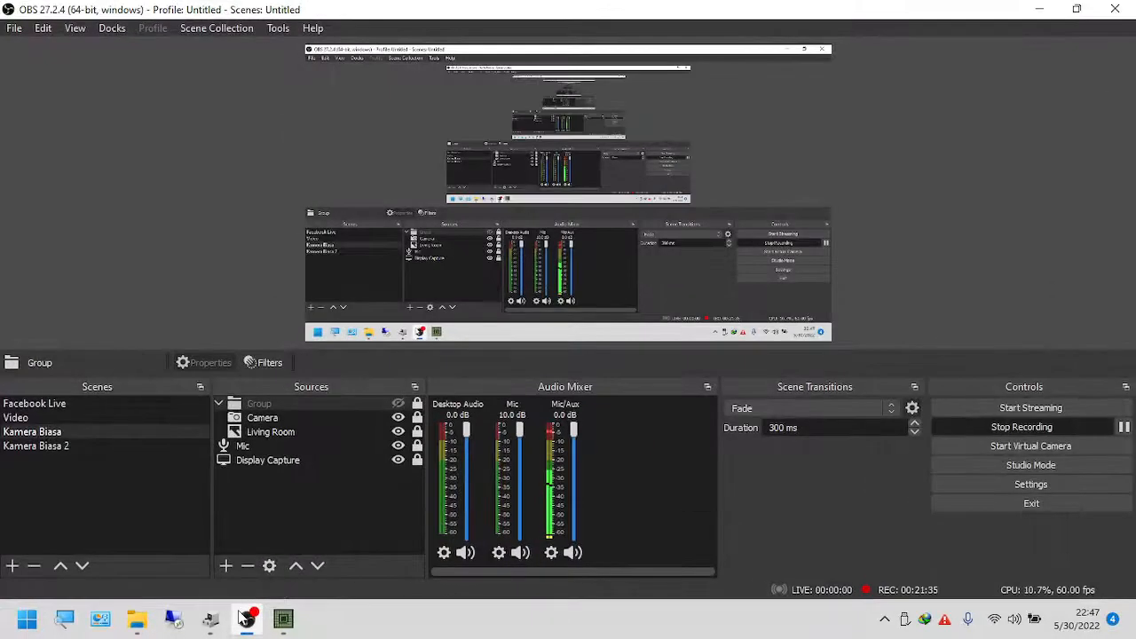
left_click(398, 404)
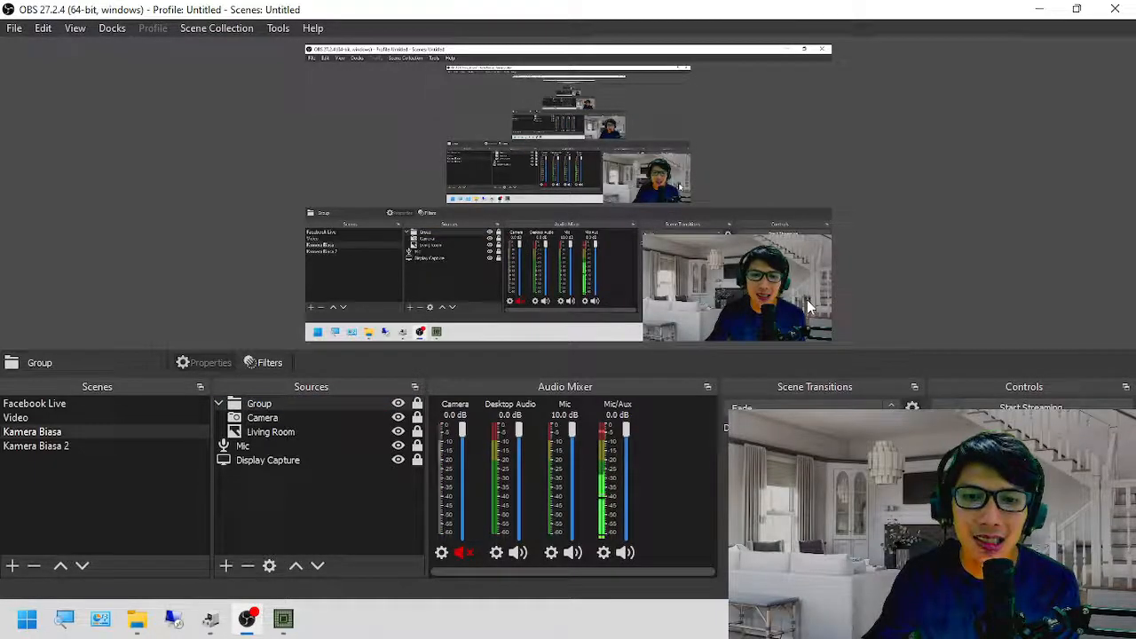
left_click(1039, 9)
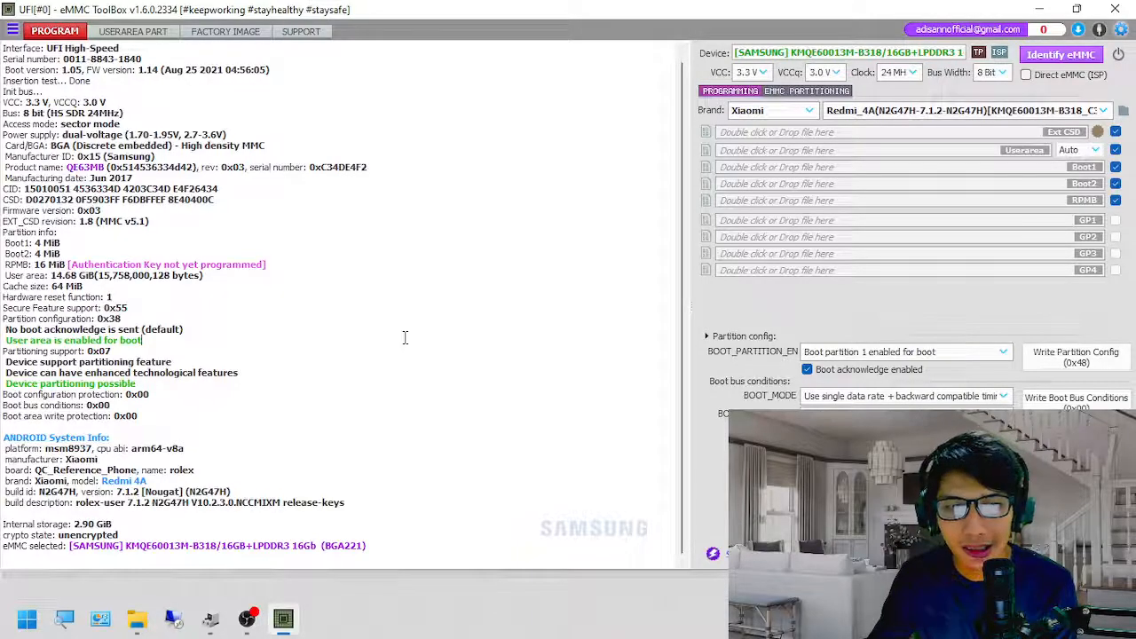
Step: Review the Android system info and selected eMMC lines of the report, and switch back to OBS
left_click(324, 415)
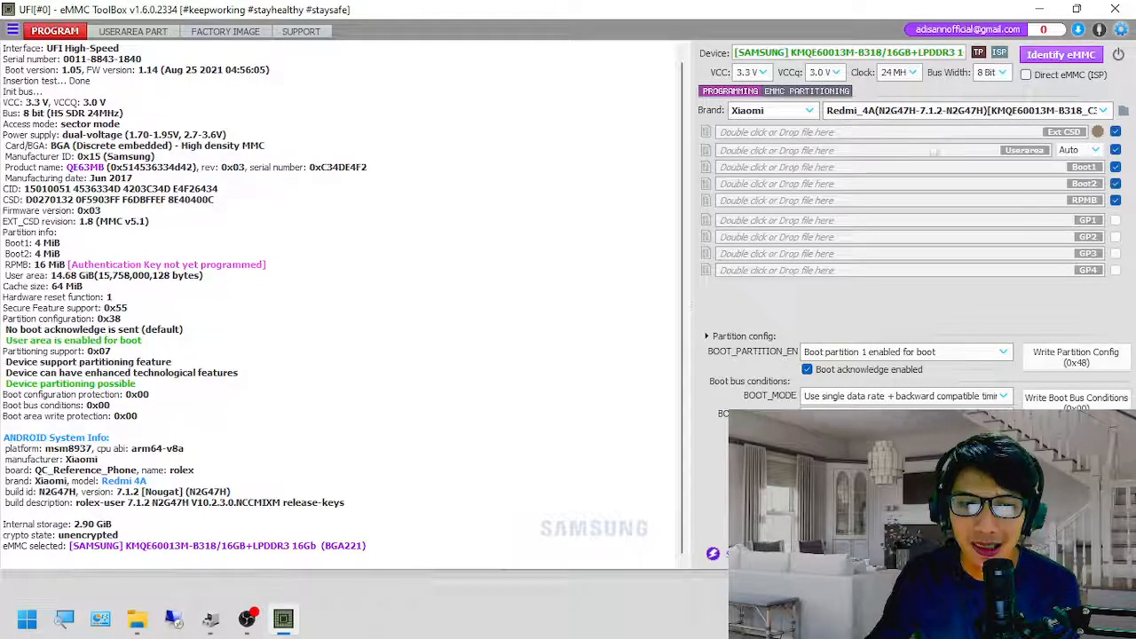
left_click(252, 621)
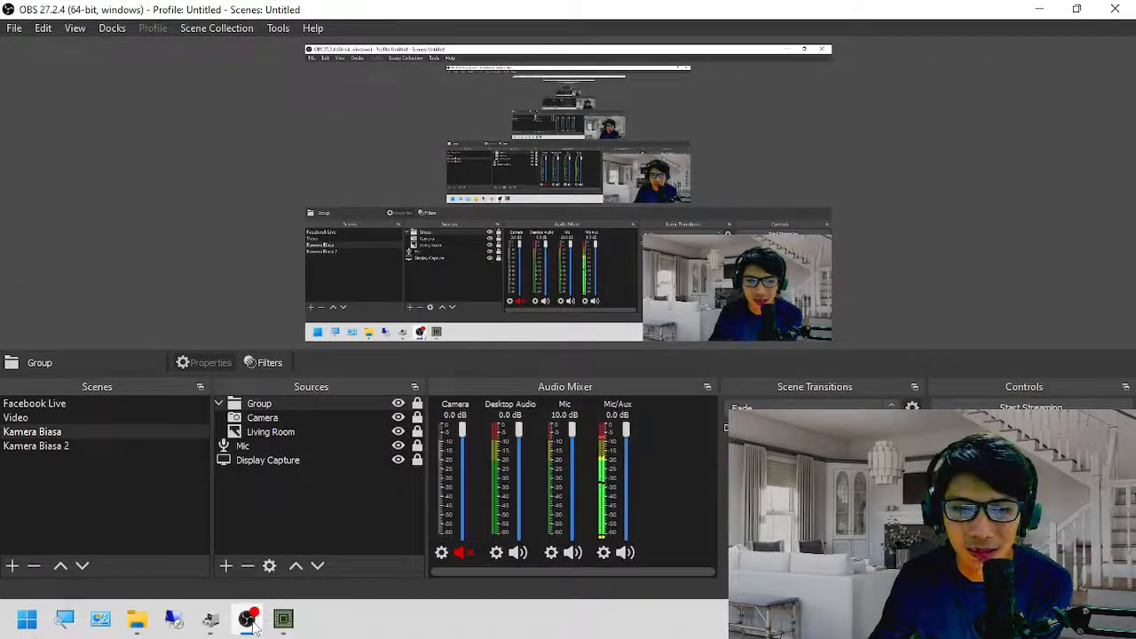
left_click(252, 623)
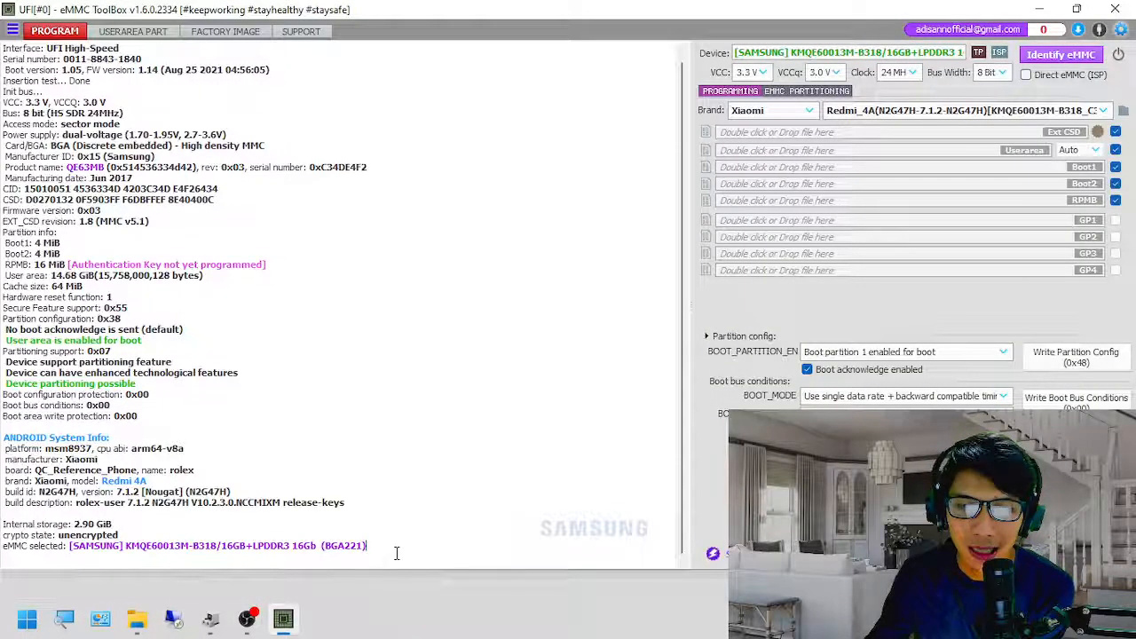
left_click_drag(367, 545, 3, 437)
left_click(483, 535)
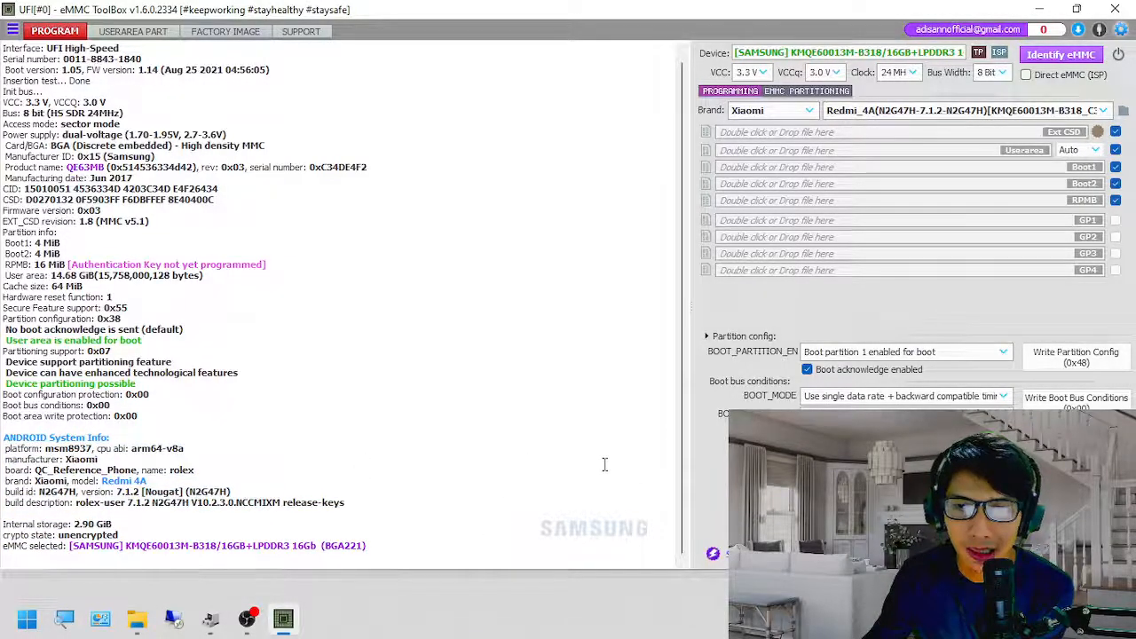
left_click(247, 619)
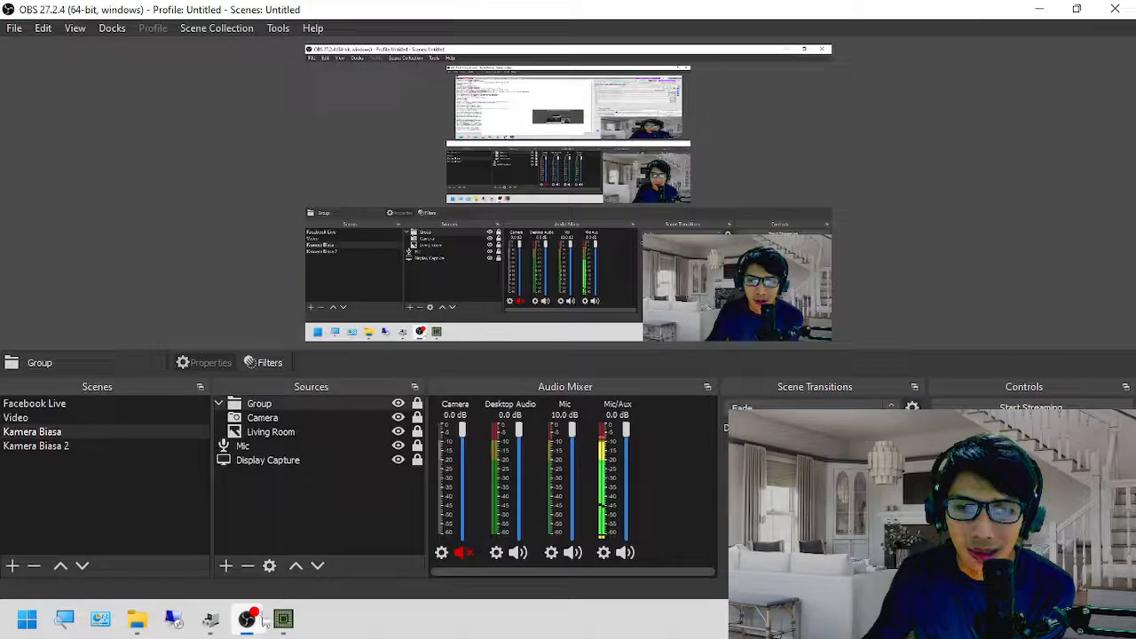